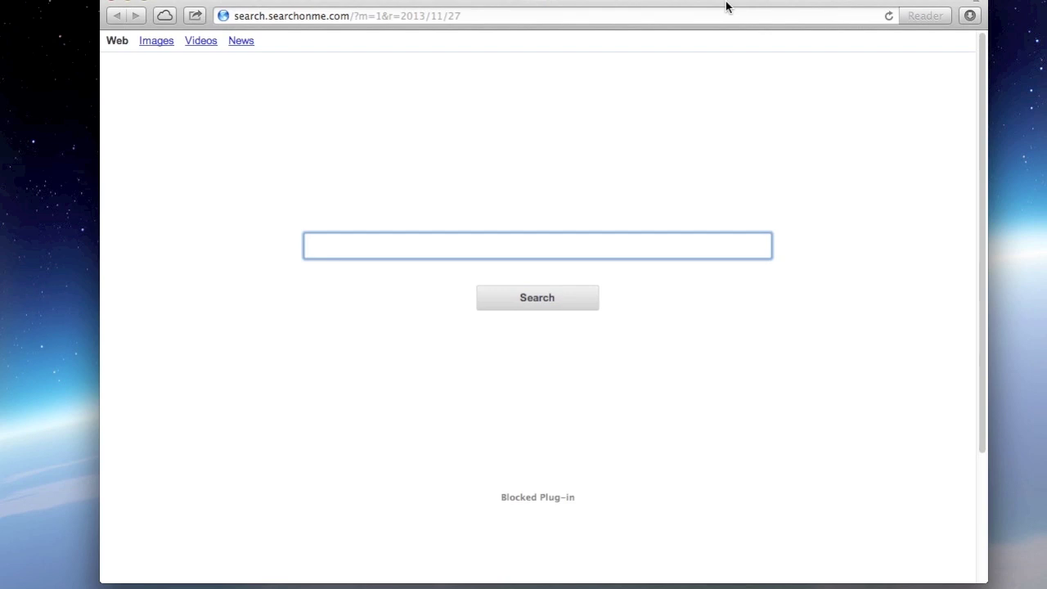
Search the web for gmail and open the Gmail sign-in page from the results.
click(708, 14)
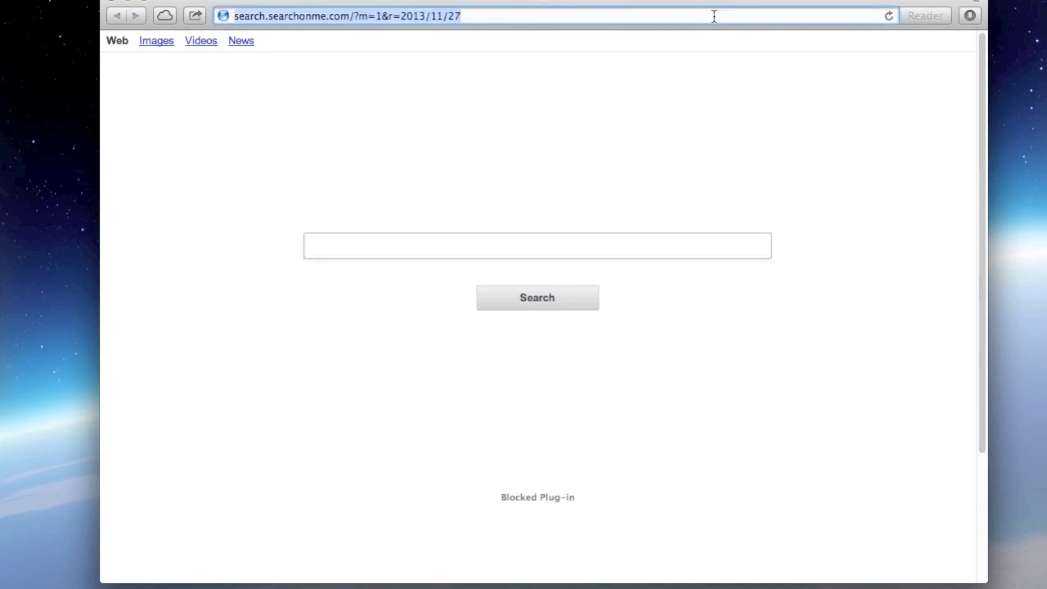
text(gmail)
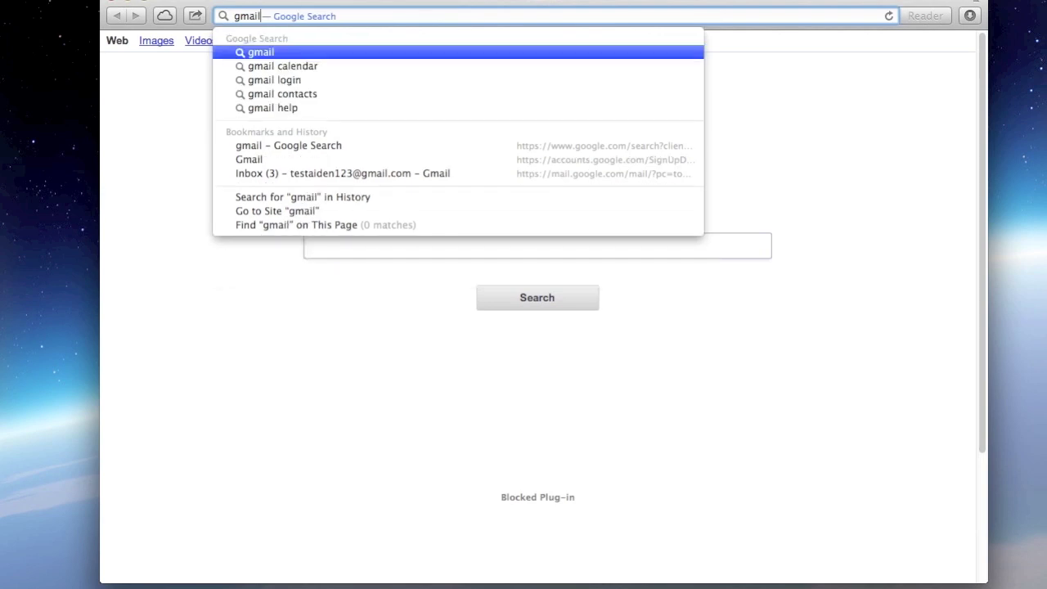
key(Return)
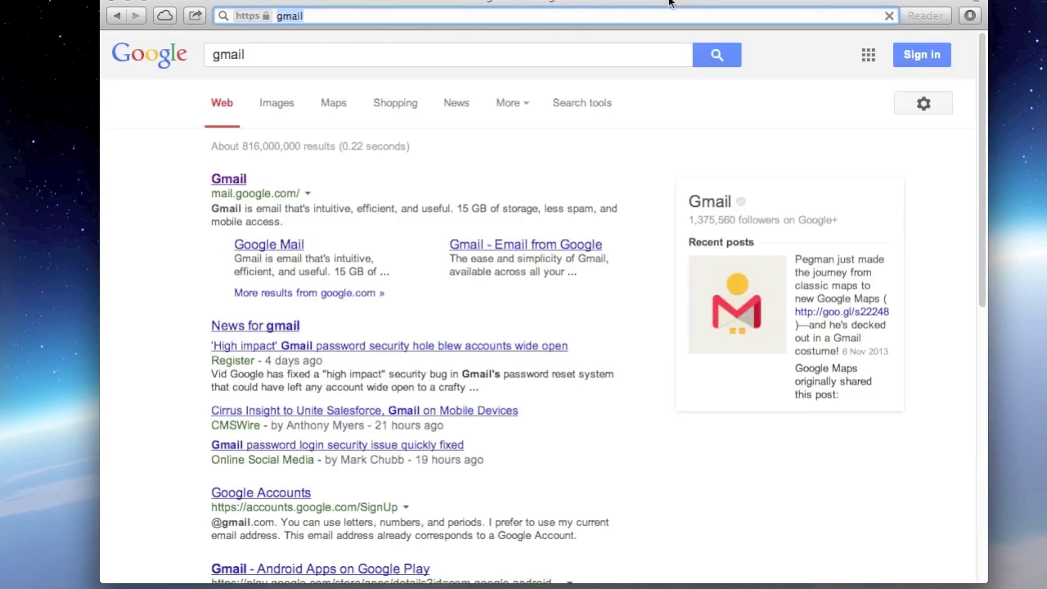
click(245, 240)
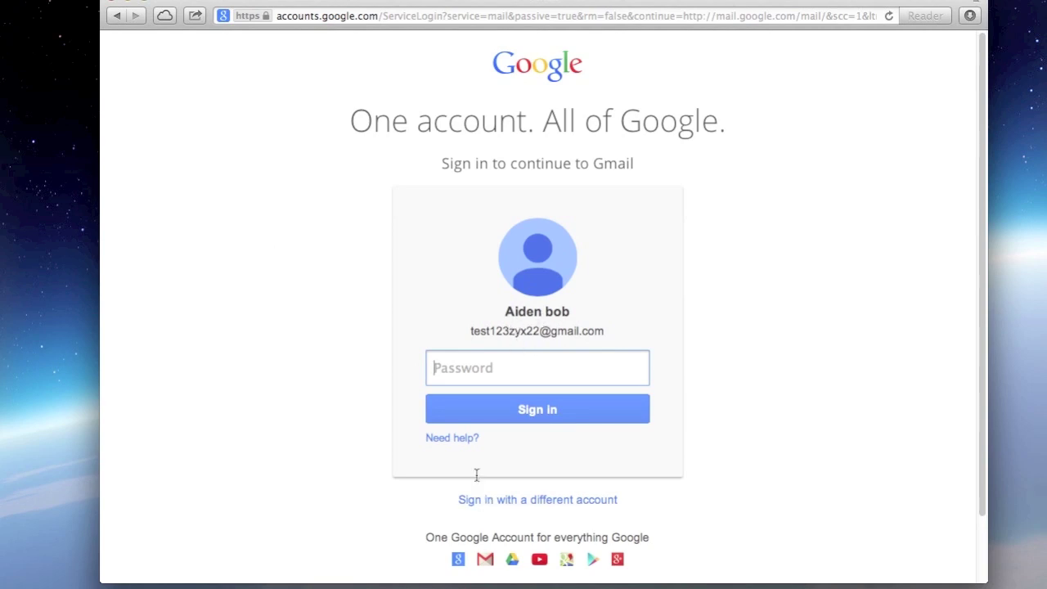
Switch to a different account, choose Add account, and open the Create an account form.
click(517, 505)
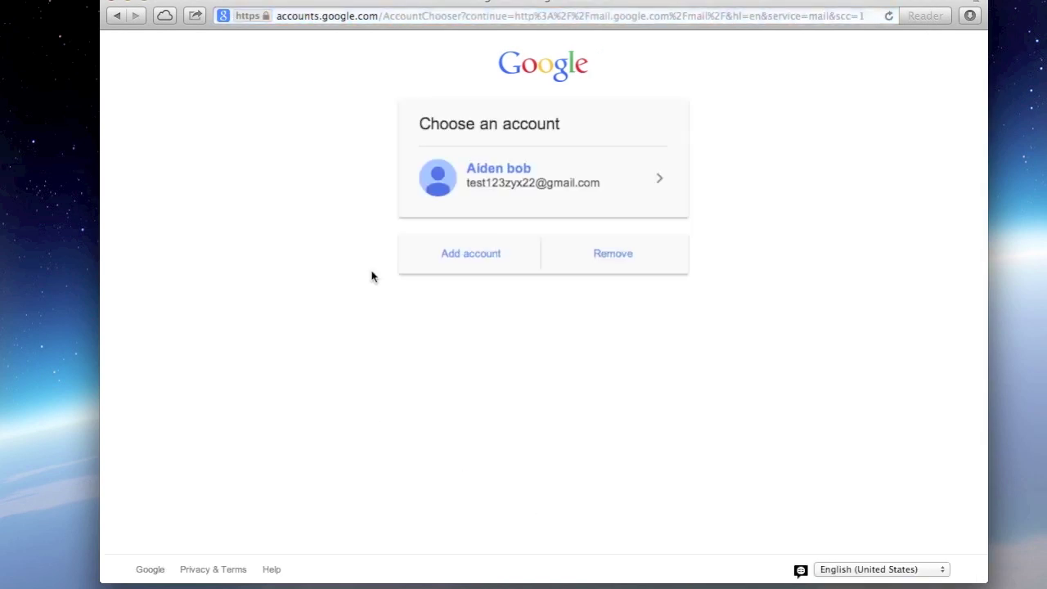
click(485, 262)
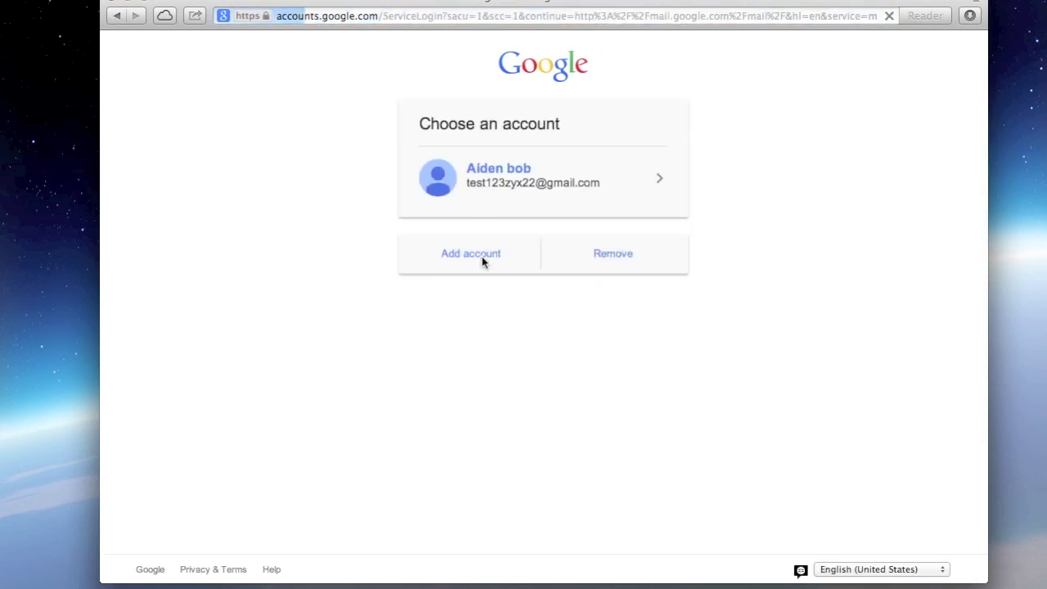
scroll(531, 482, down, 2)
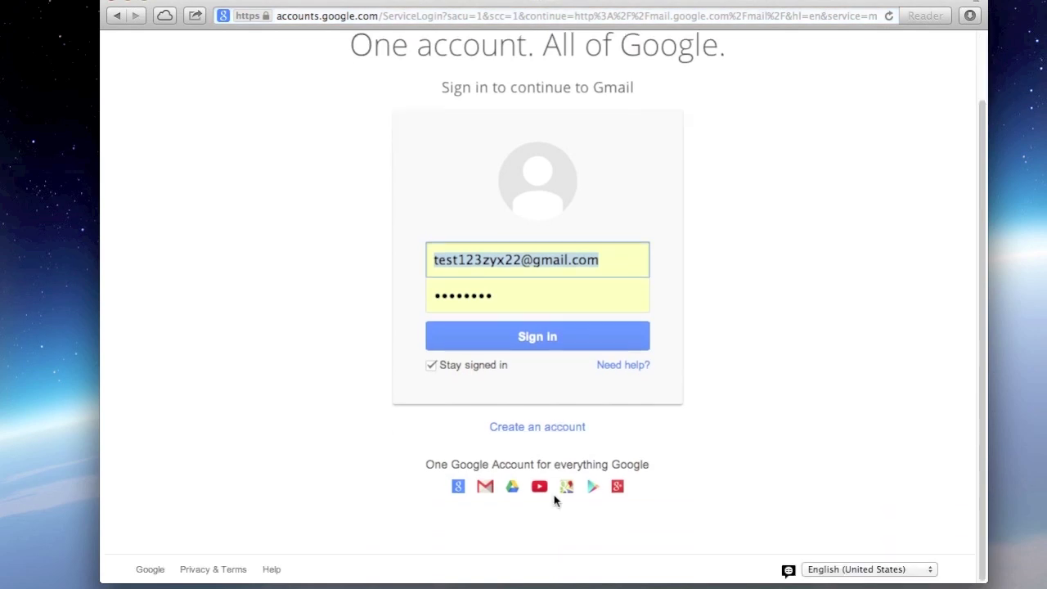
click(529, 434)
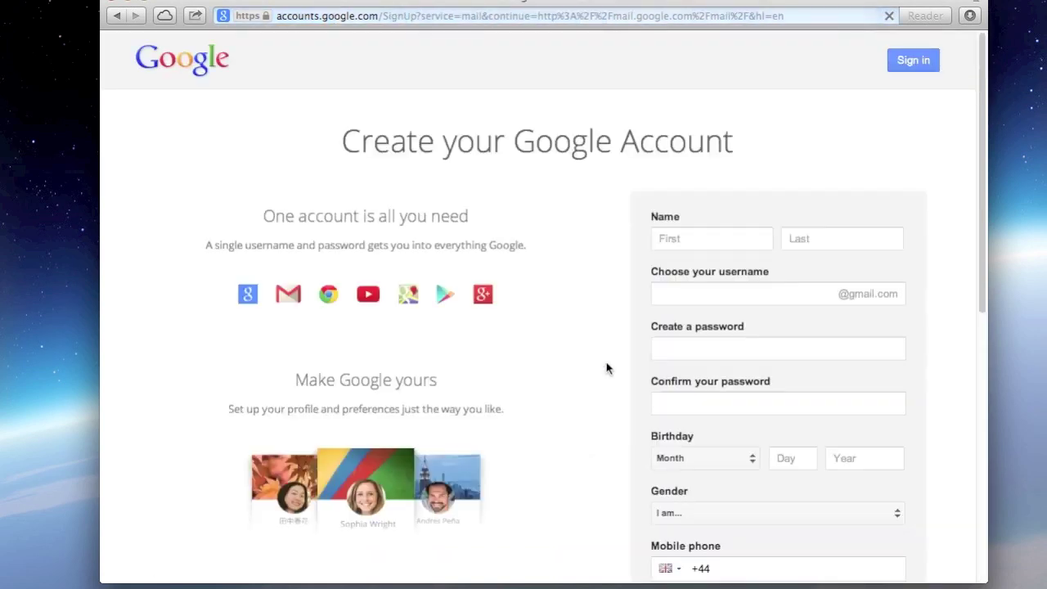
Fill in the sign-up form's username and mobile phone number fields.
scroll(666, 214, down, 10)
scroll(664, 214, down, 2)
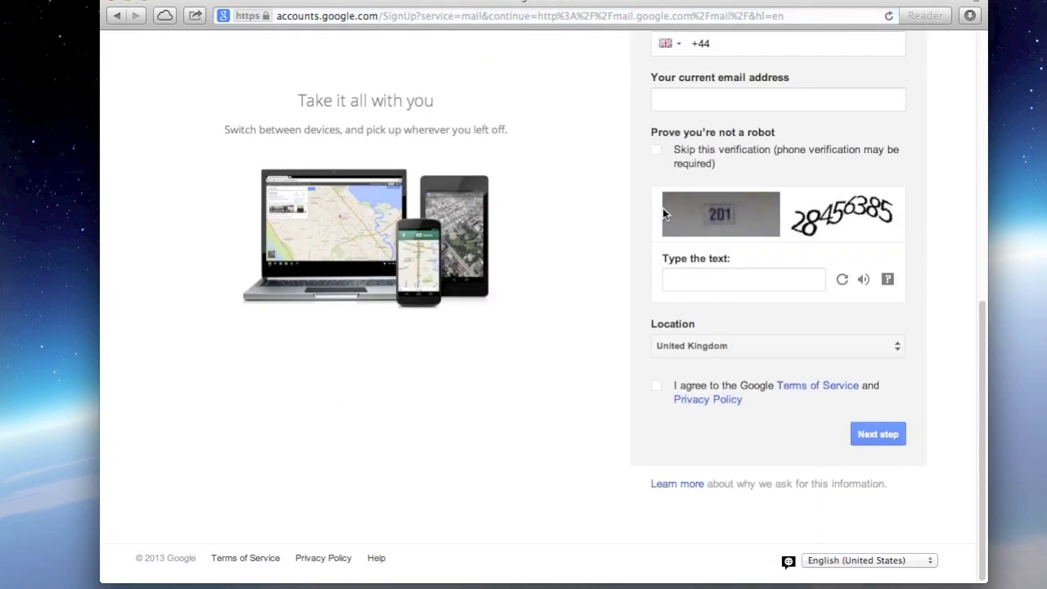
scroll(663, 214, up, 13)
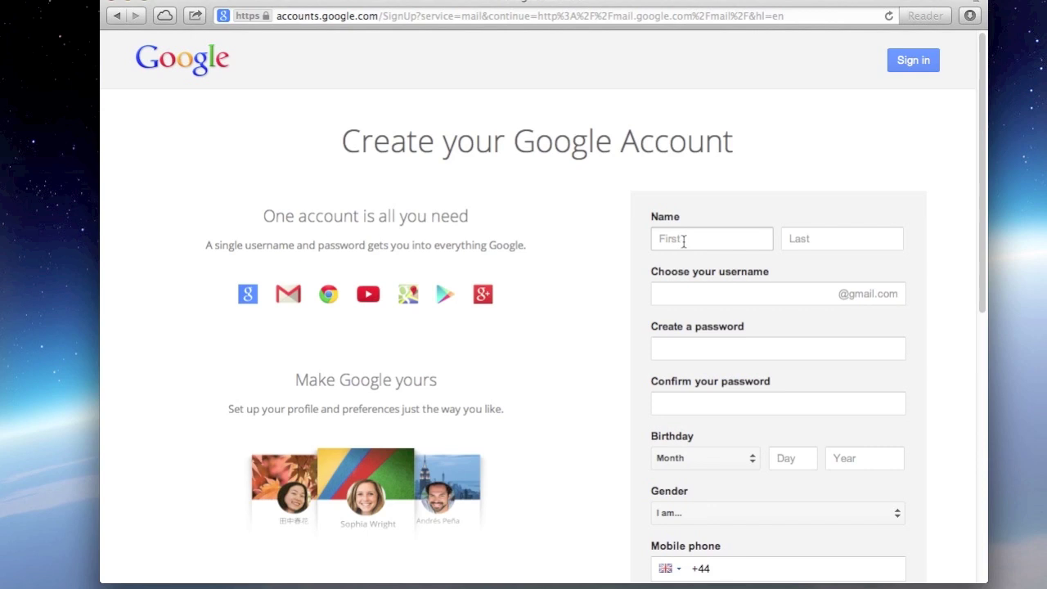
scroll(687, 242, down, 1)
scroll(687, 239, down, 1)
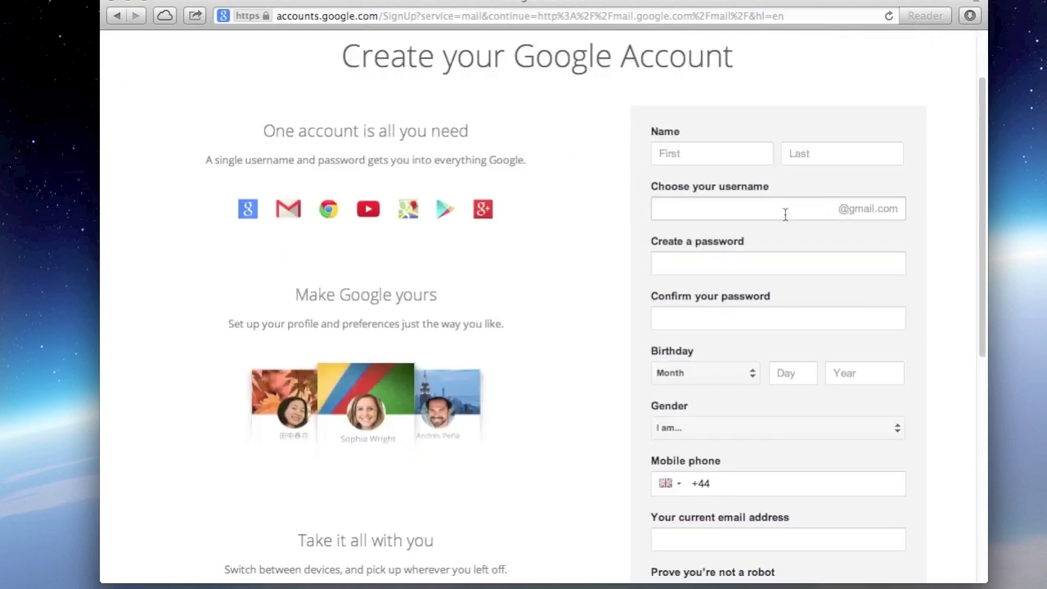
click(709, 214)
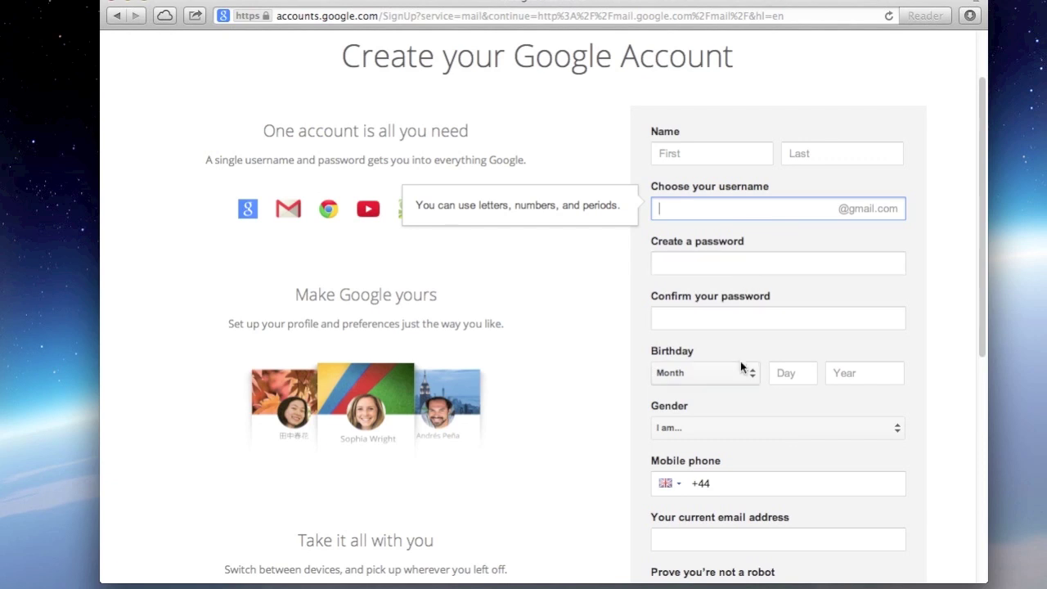
scroll(761, 249, down, 2)
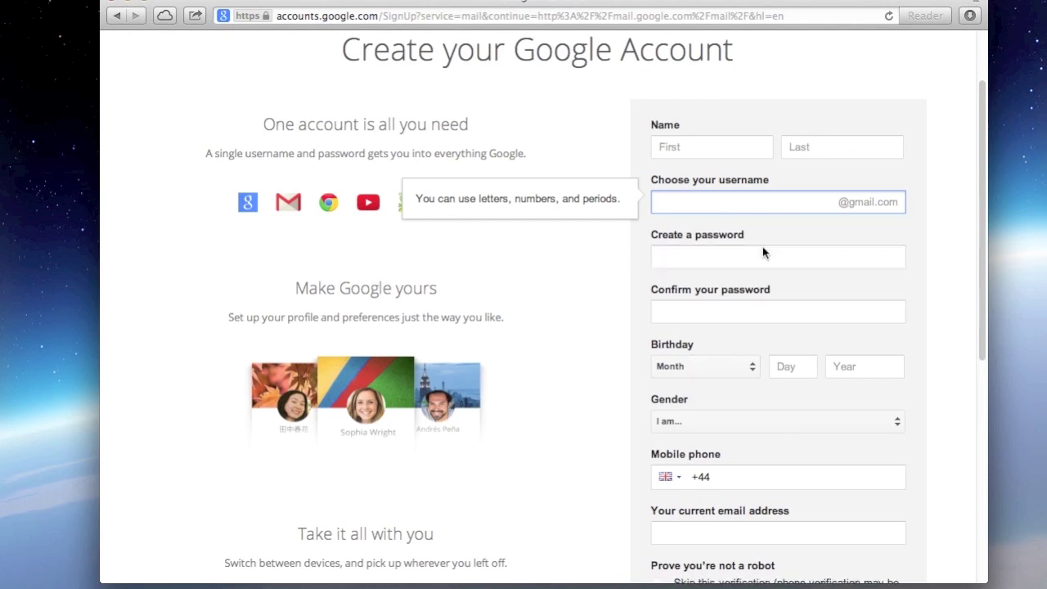
scroll(704, 282, down, 2)
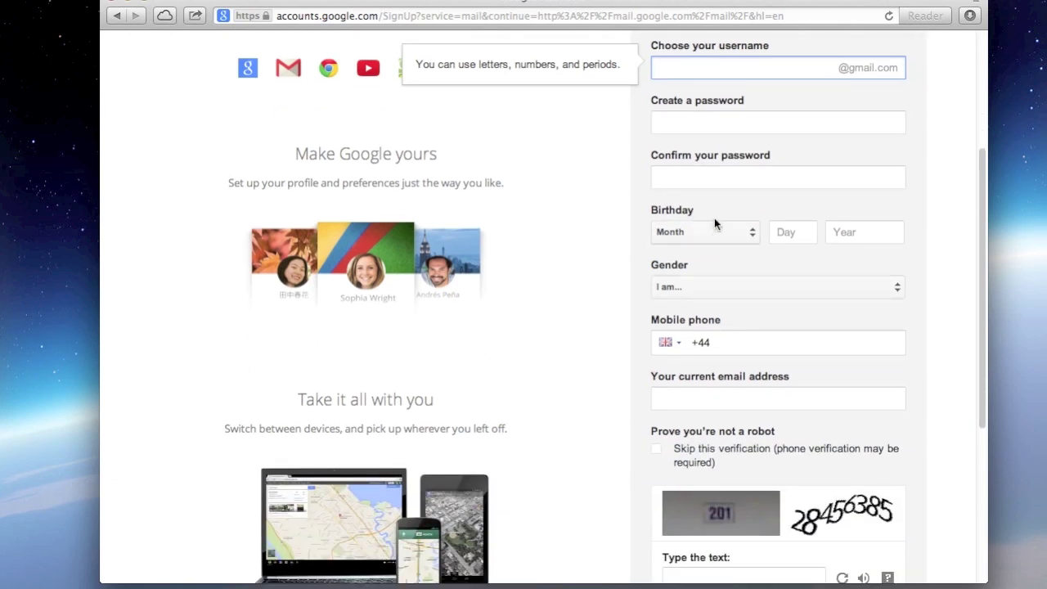
scroll(718, 246, down, 2)
click(728, 287)
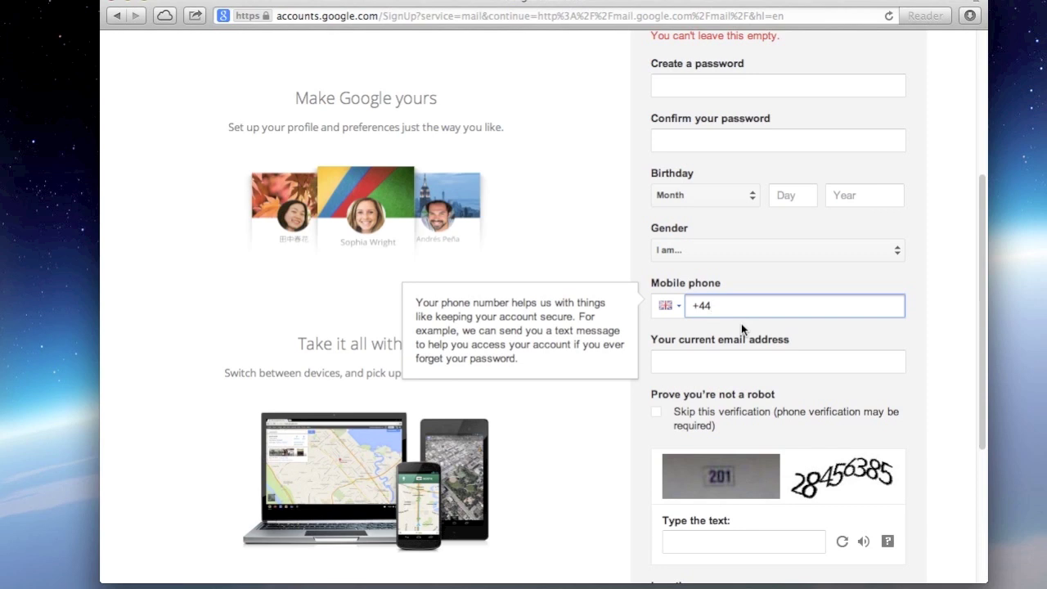
Review the form and fill in the first name field.
scroll(737, 369, down, 3)
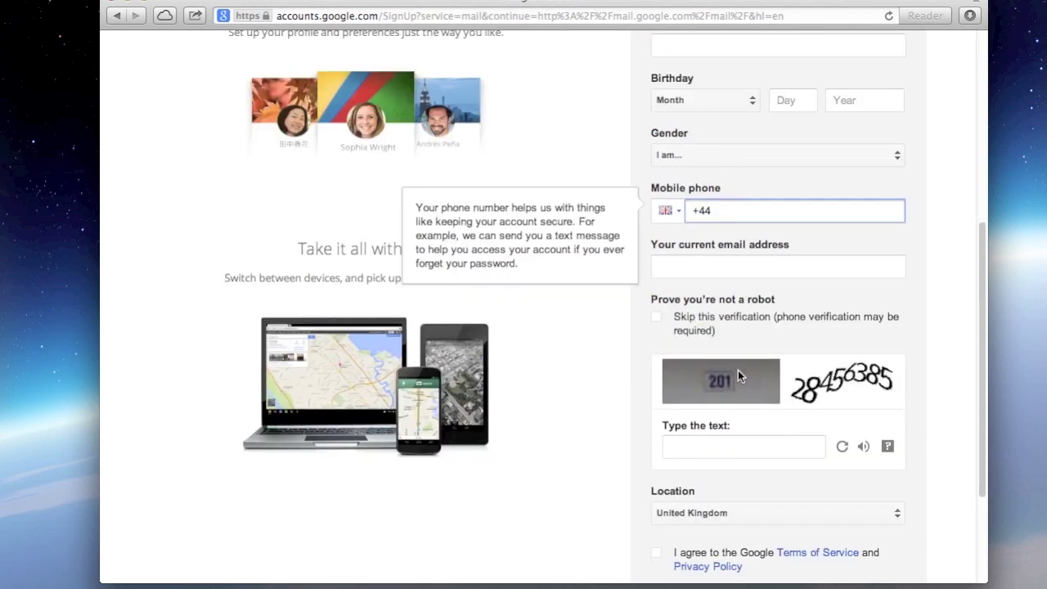
scroll(661, 321, down, 1)
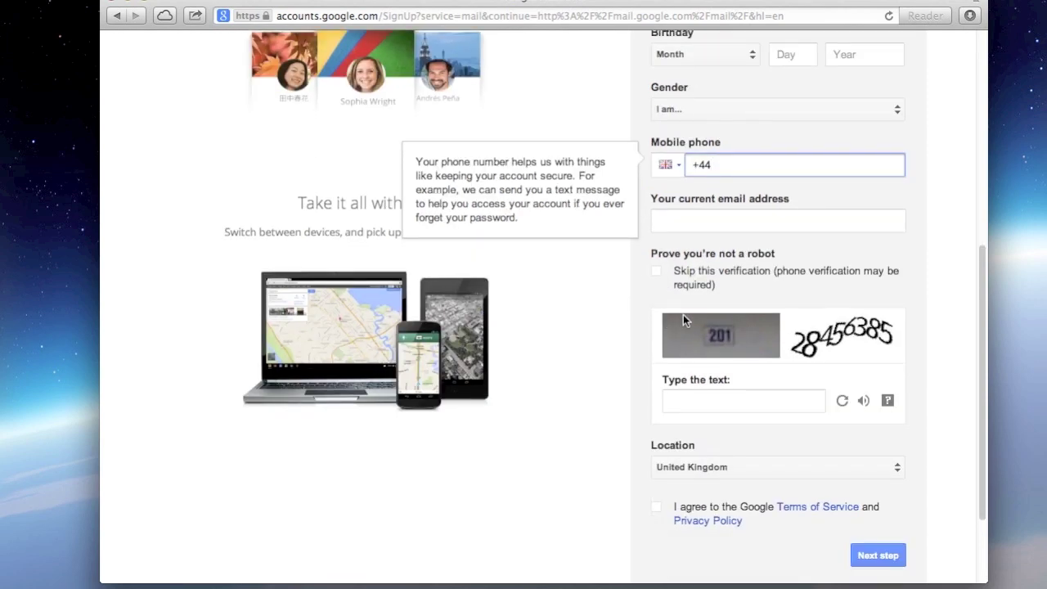
scroll(670, 147, up, 8)
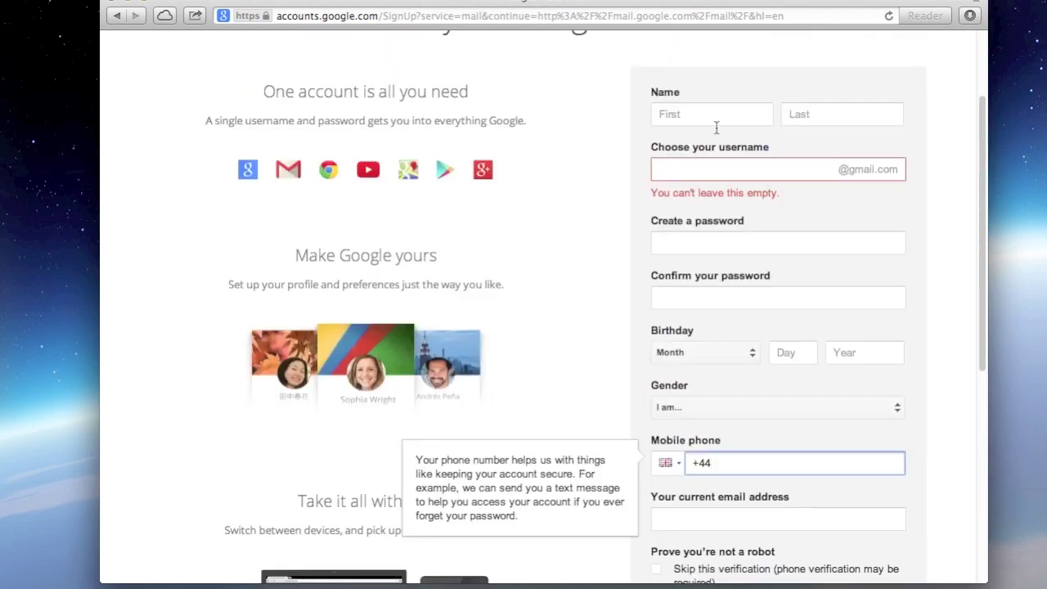
scroll(771, 256, down, 10)
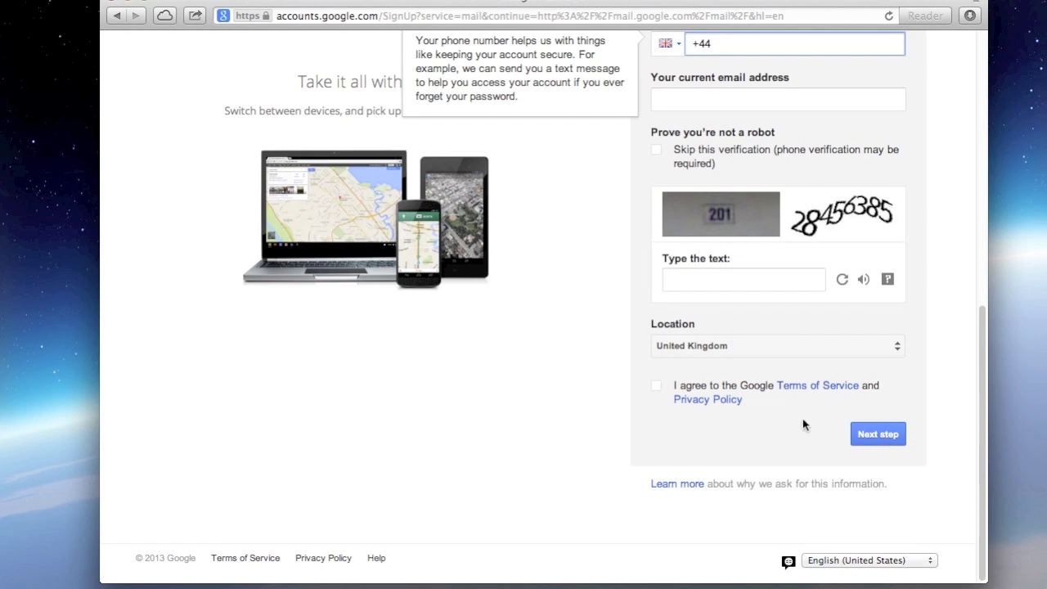
scroll(653, 310, up, 5)
scroll(650, 294, up, 8)
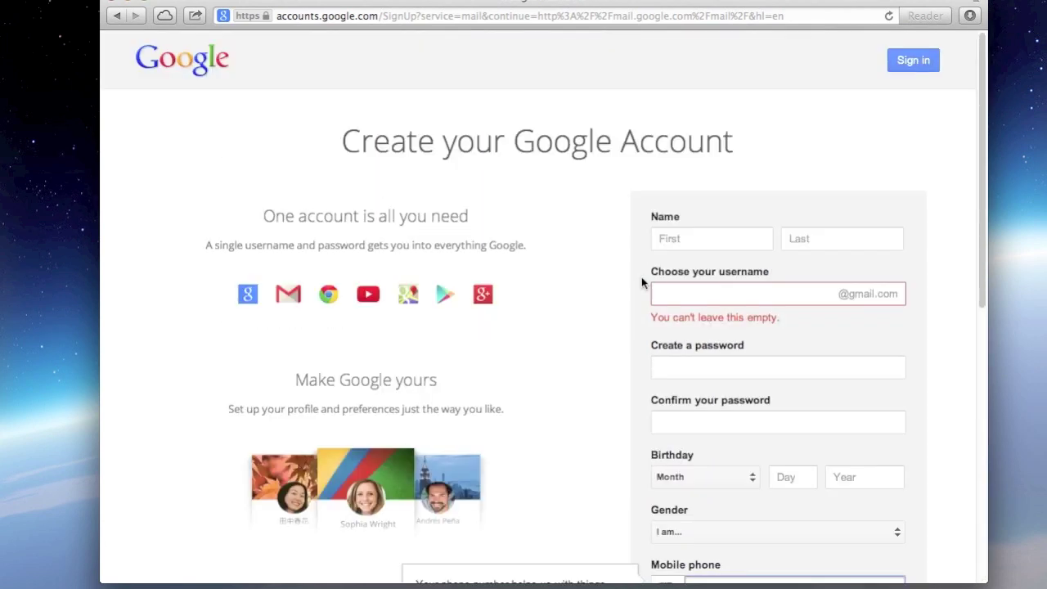
scroll(646, 278, down, 4)
scroll(654, 281, up, 4)
click(722, 238)
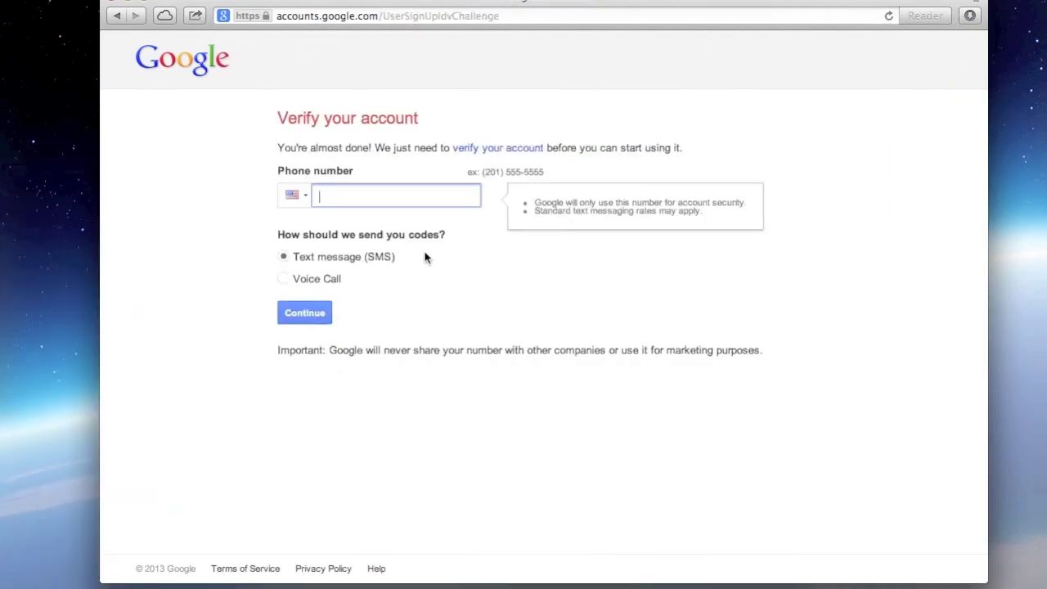
Choose the phone country code, then enter the texted verification code and submit it.
drag(344, 1, 356, 2)
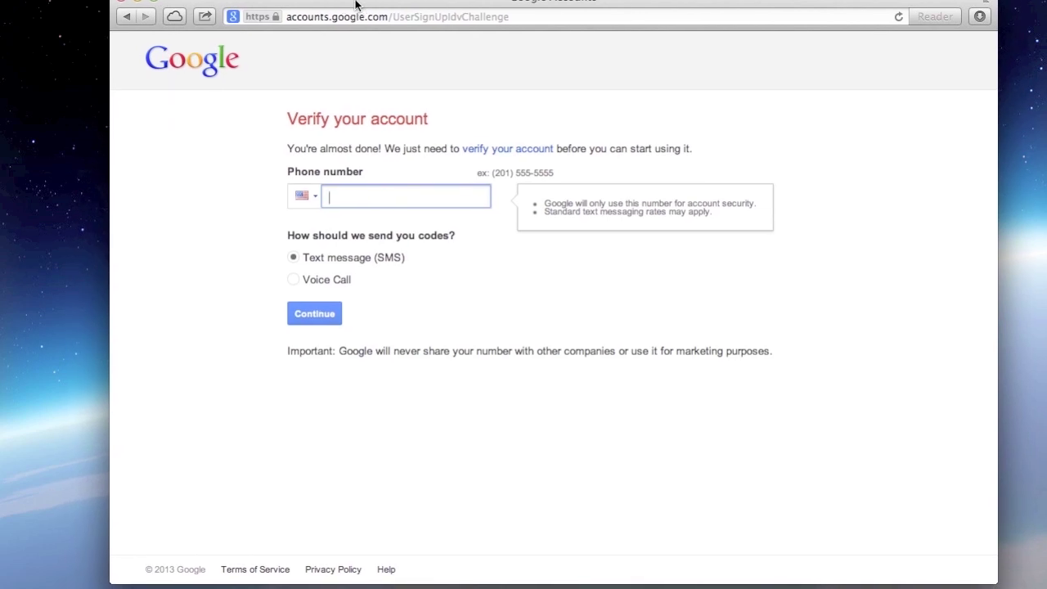
click(313, 196)
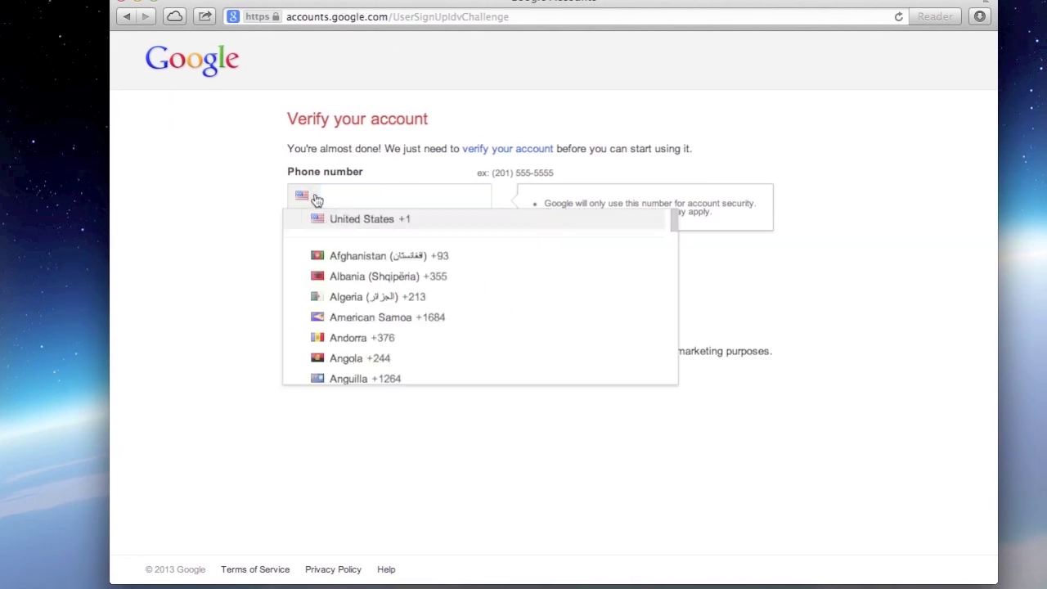
scroll(381, 327, down, 20)
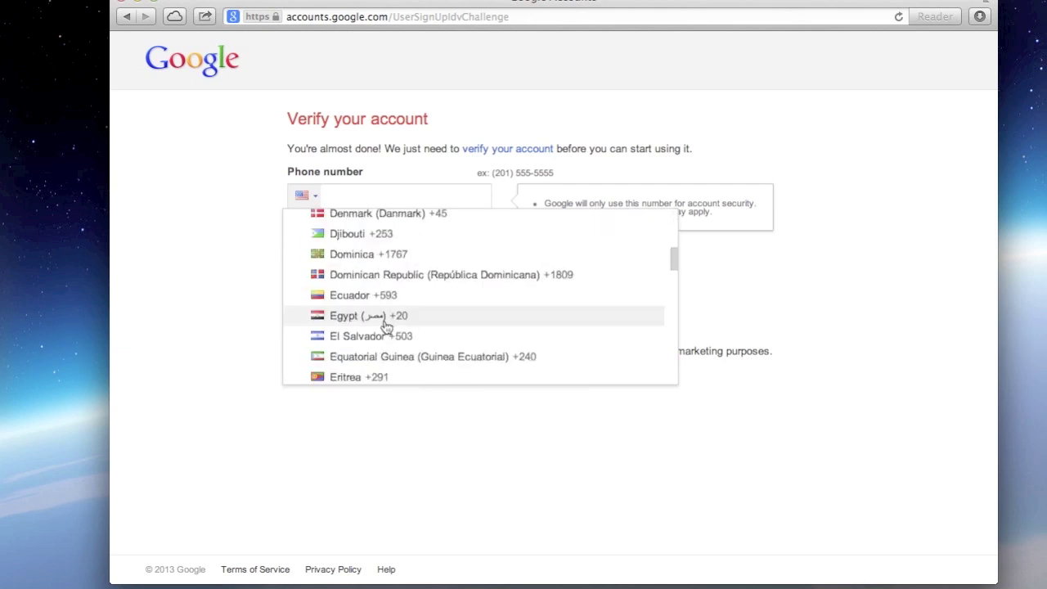
click(214, 291)
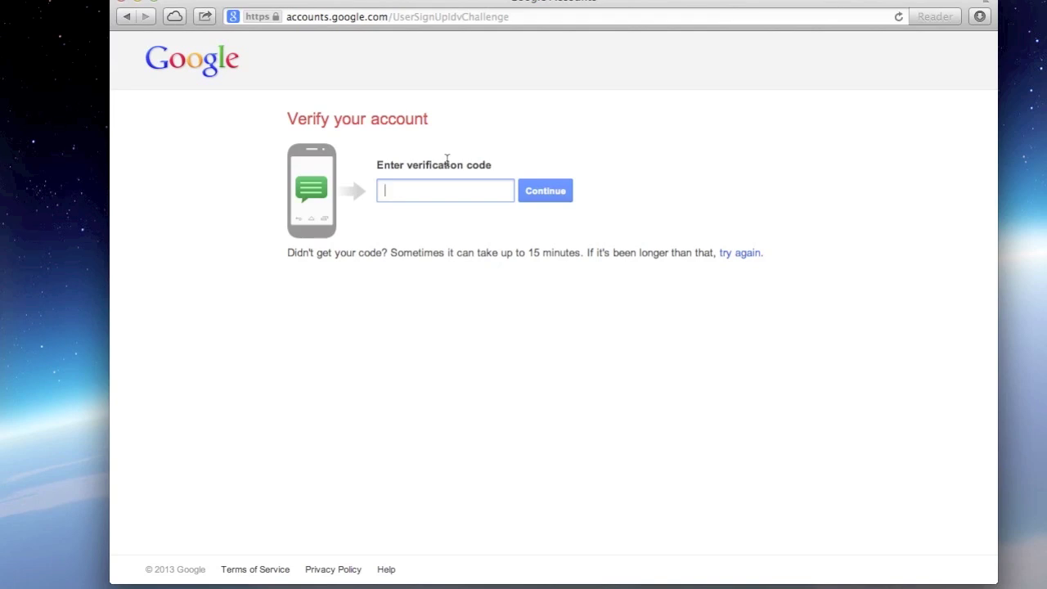
click(549, 191)
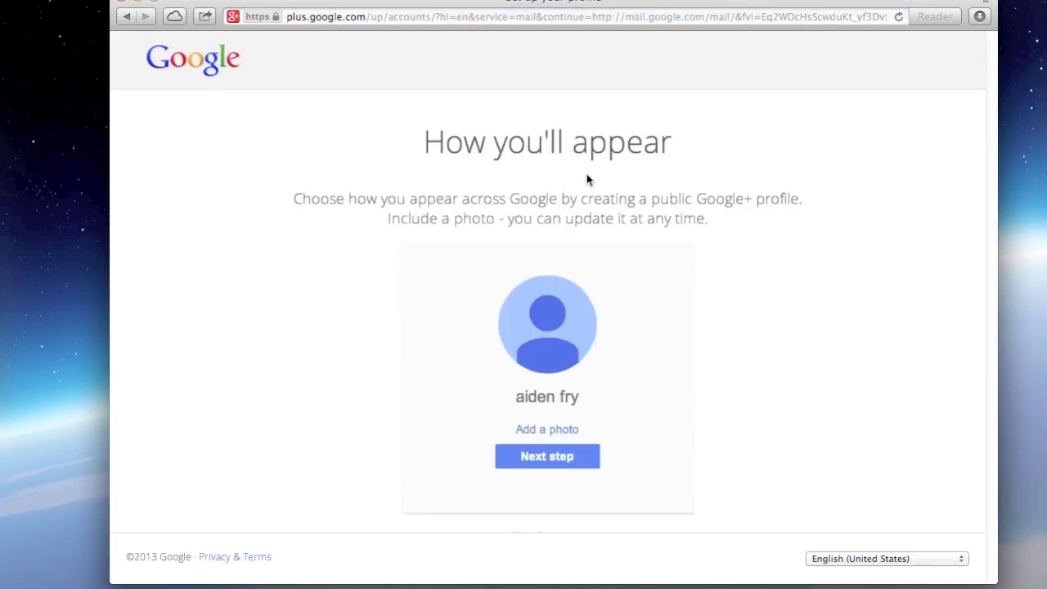
Continue past the 'How you'll appear' profile page without adding a photo.
drag(327, 4, 309, 3)
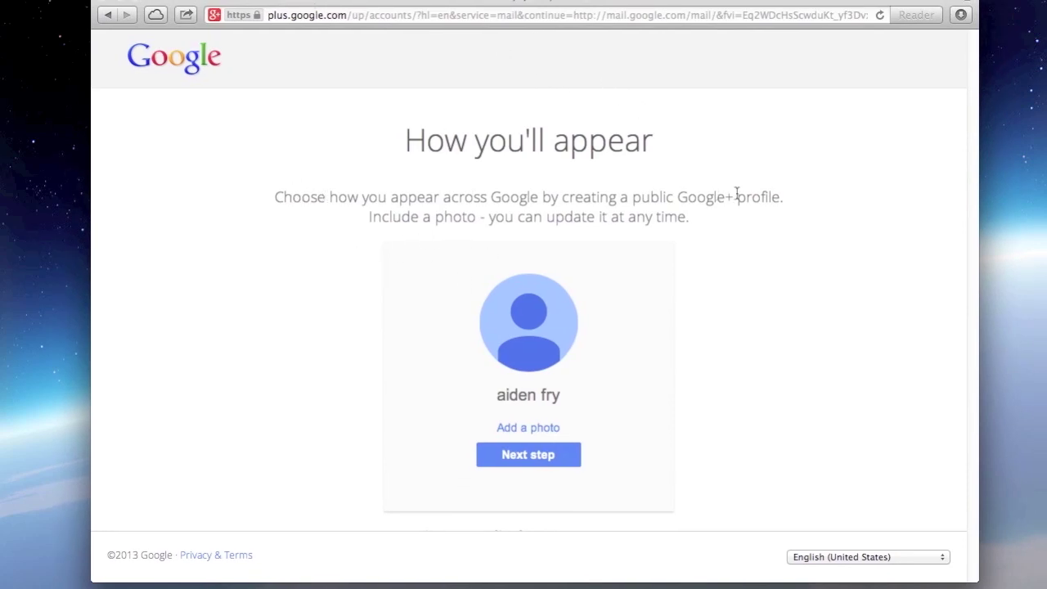
click(701, 199)
double_click(700, 199)
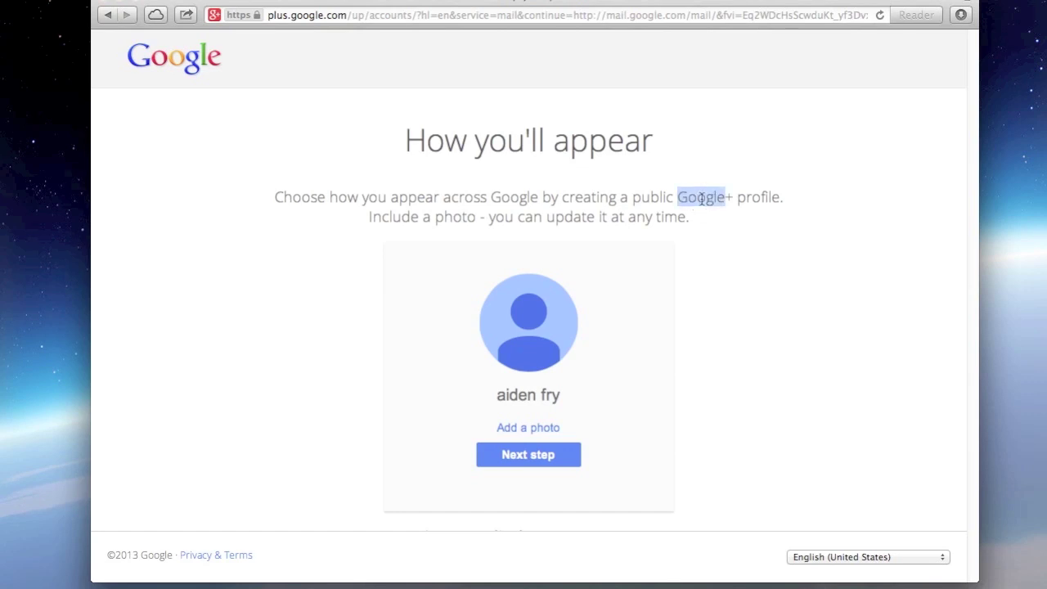
double_click(775, 199)
click(502, 224)
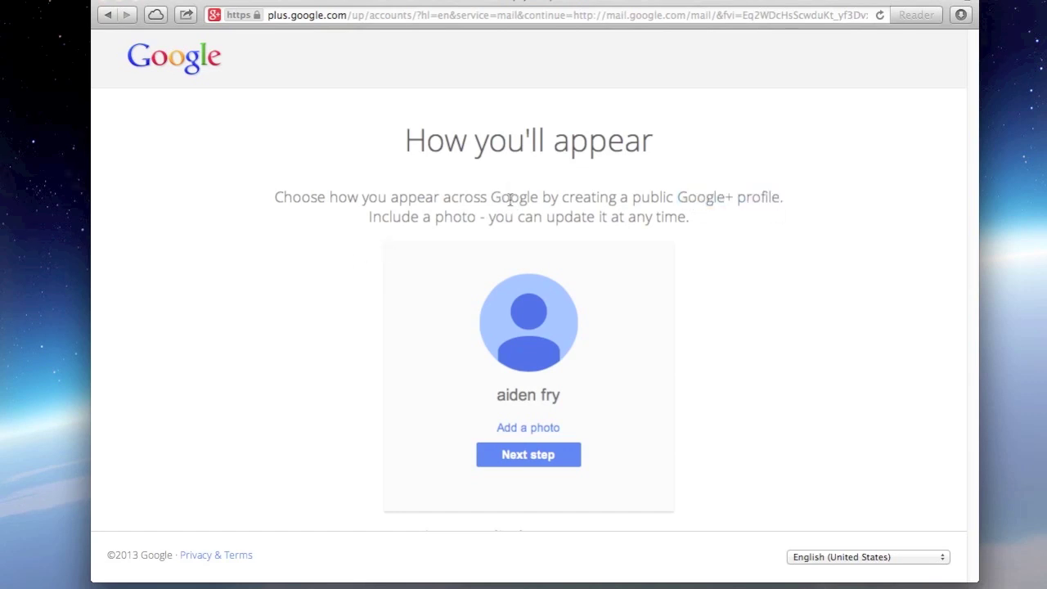
click(533, 459)
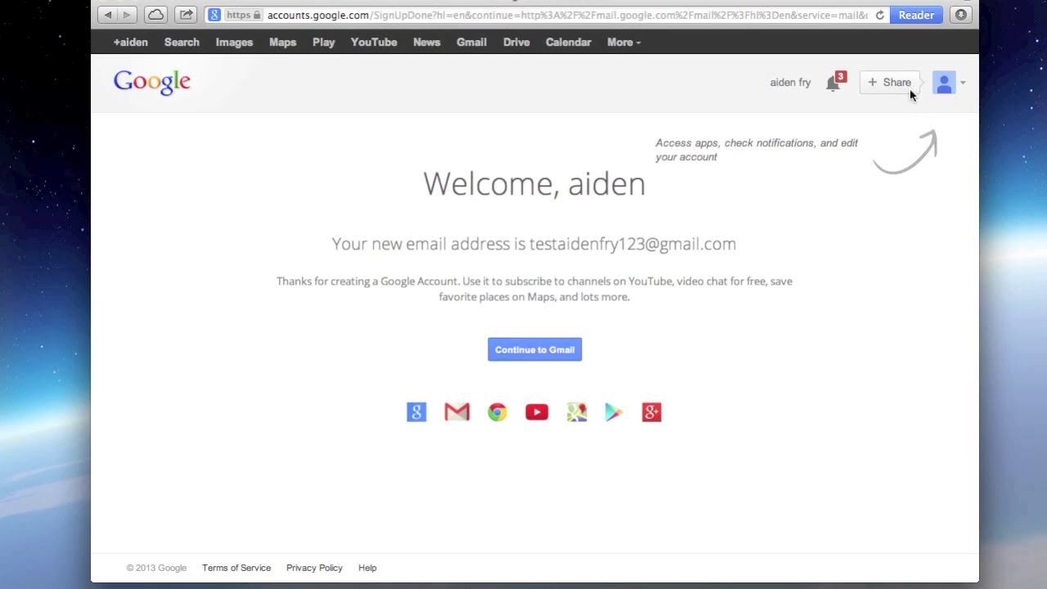
Close the account popup and continue from the welcome page to the new Gmail inbox.
click(964, 88)
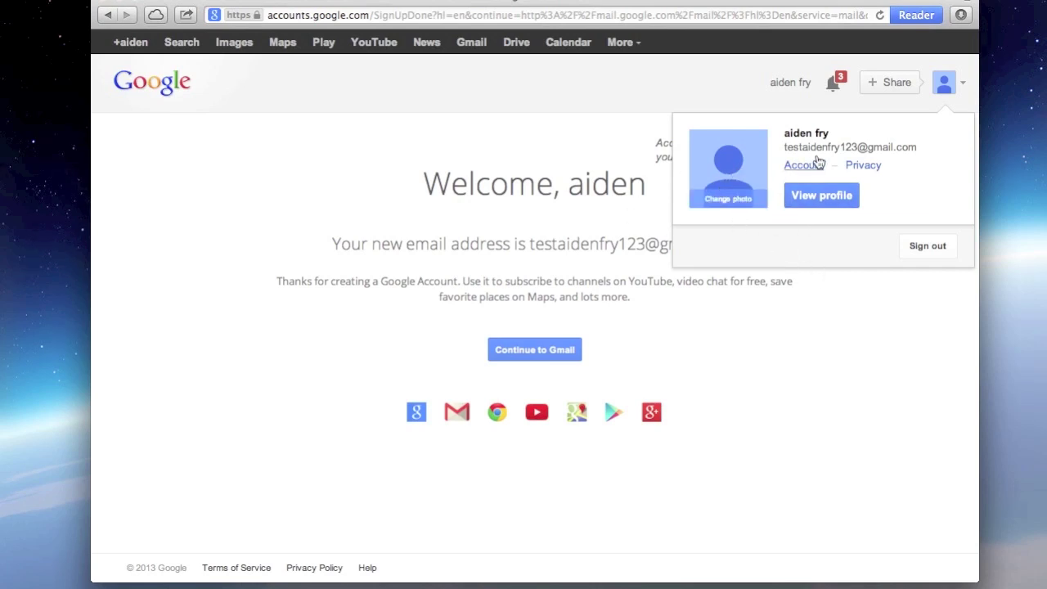
click(561, 152)
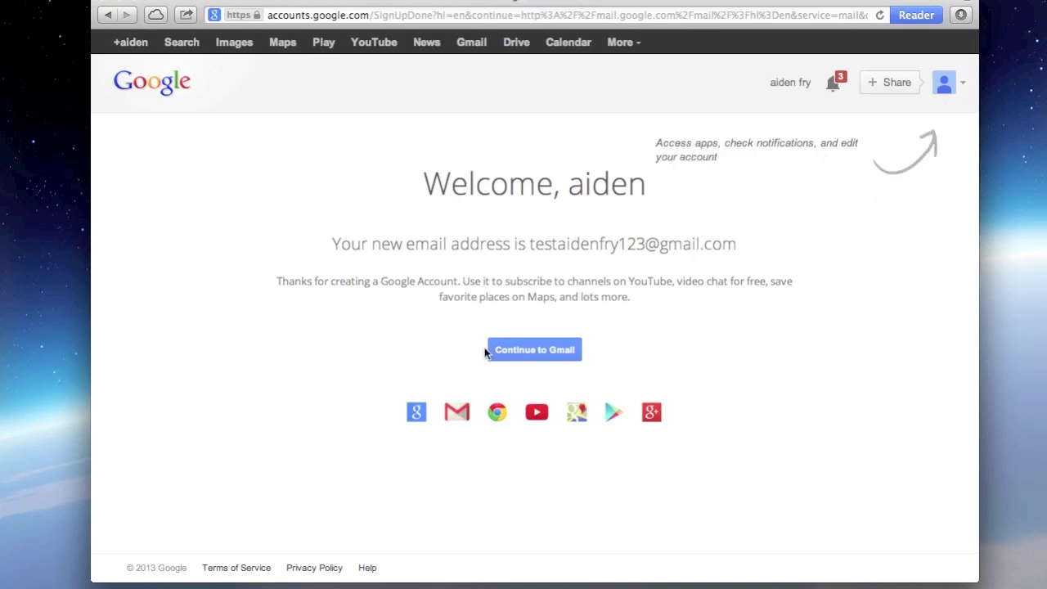
click(533, 348)
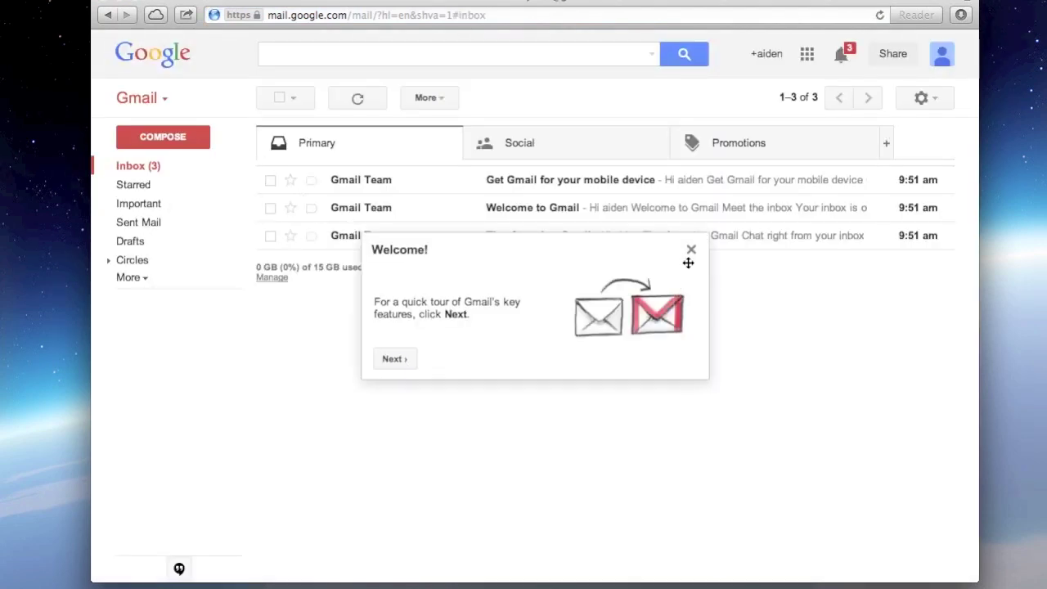
Dismiss the Gmail welcome tour and the prompt about retaking it.
click(691, 249)
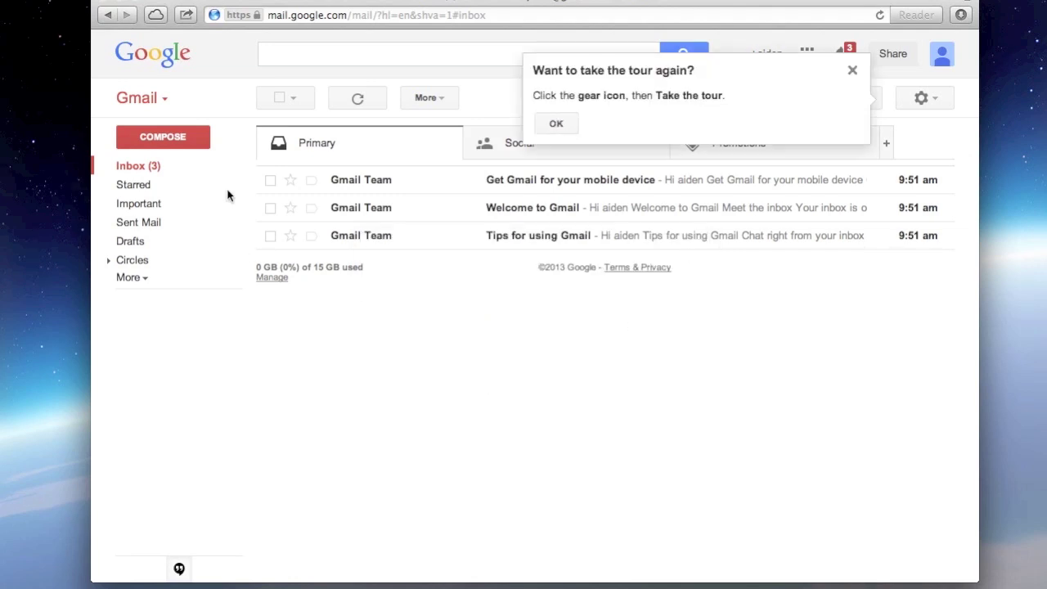
click(851, 72)
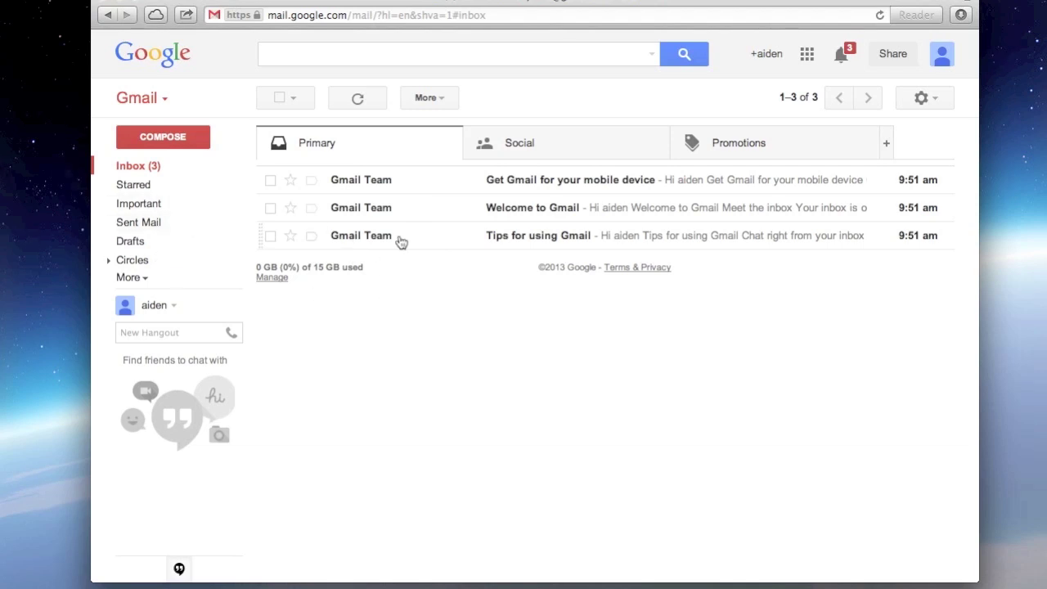
click(388, 14)
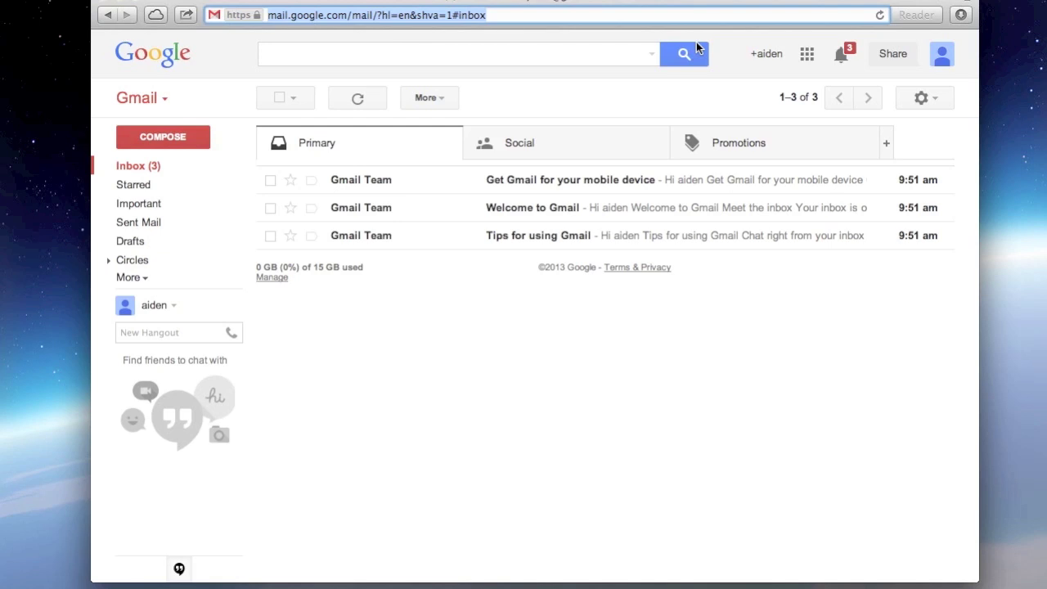
Load plus.google and finish Google+ setup without adding anyone, saving the profile.
text(plus.)
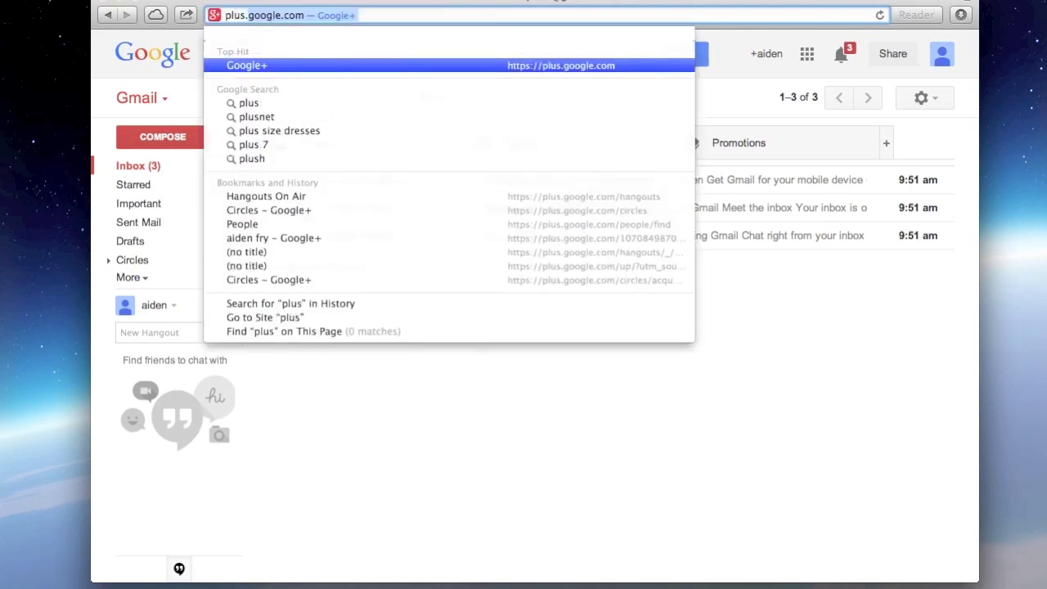
text(google)
key(Return)
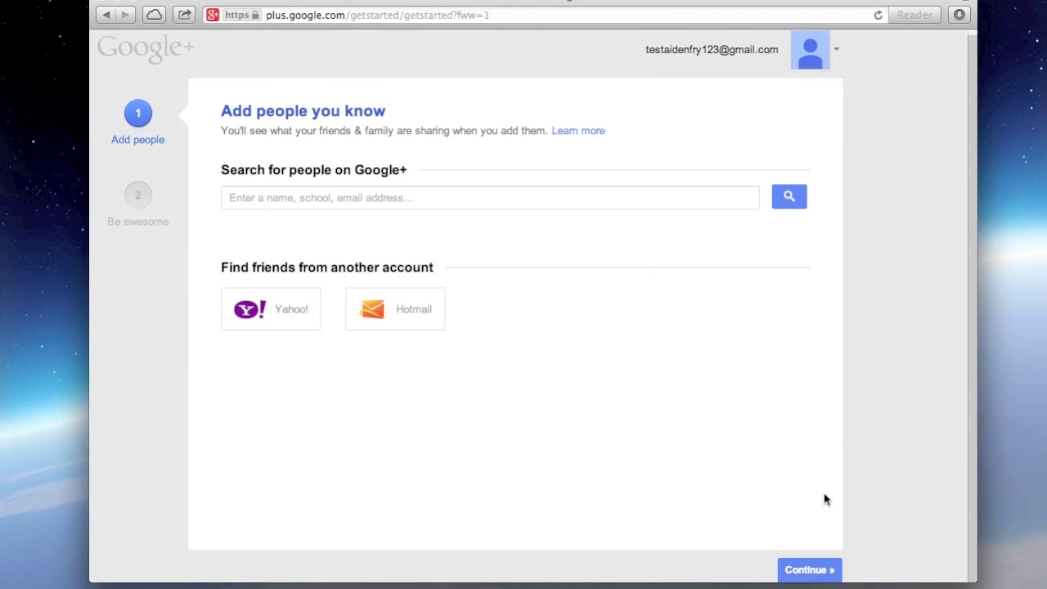
click(811, 575)
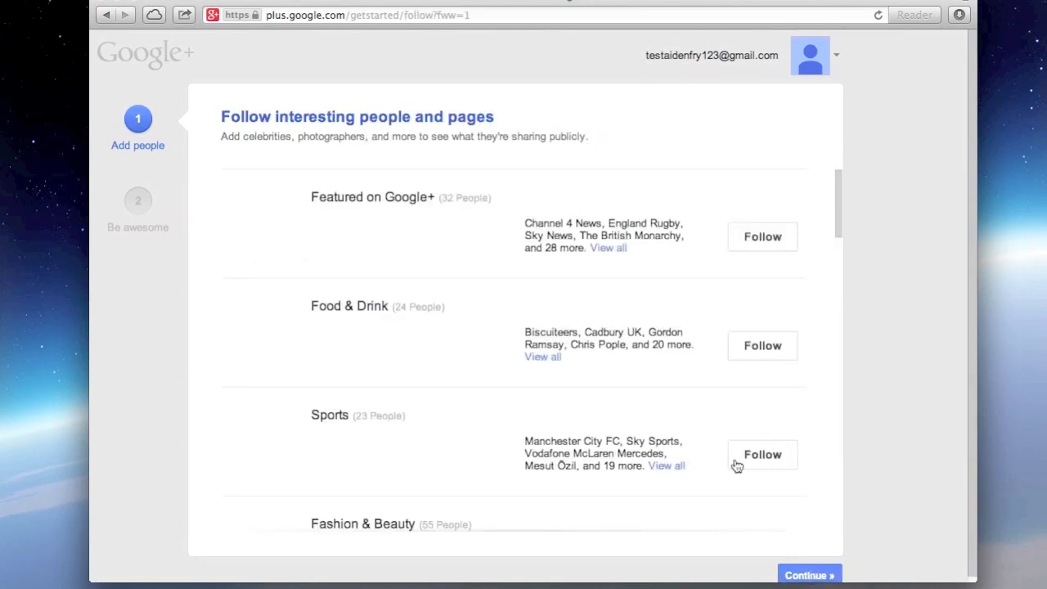
scroll(605, 314, down, 5)
scroll(614, 313, down, 3)
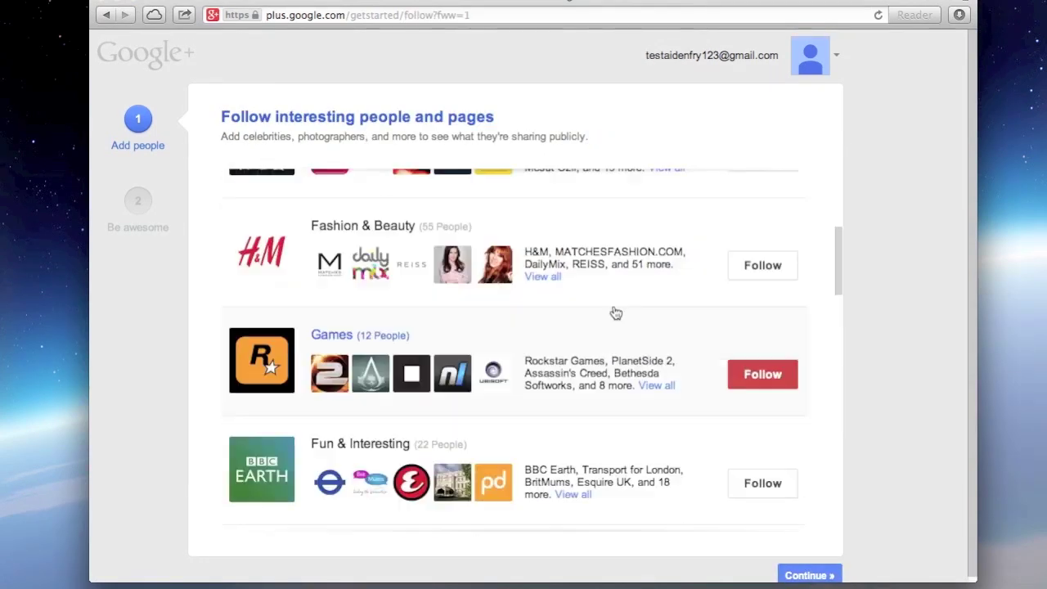
scroll(618, 303, up, 8)
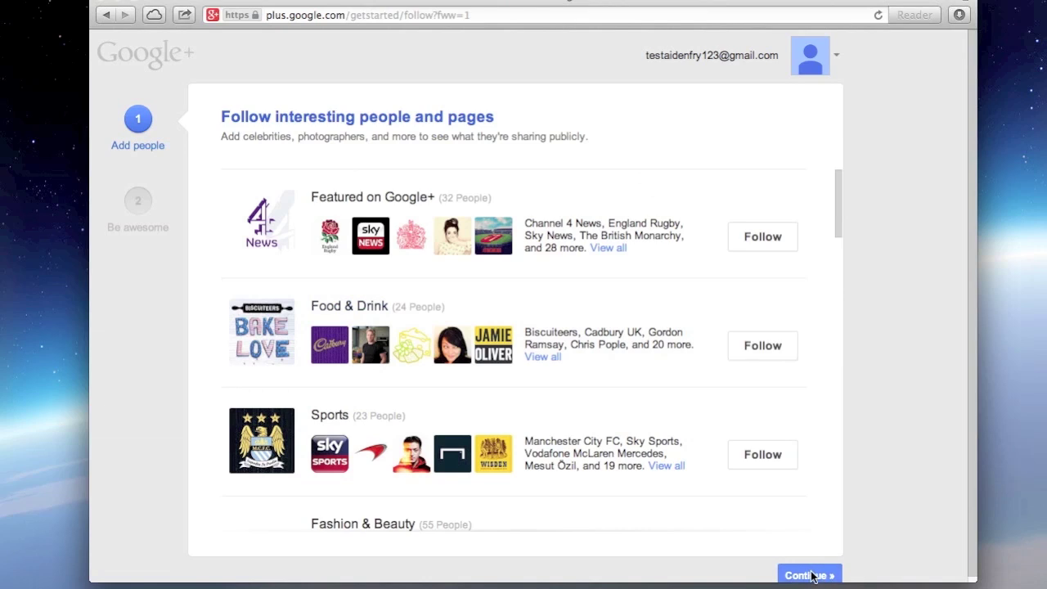
click(810, 574)
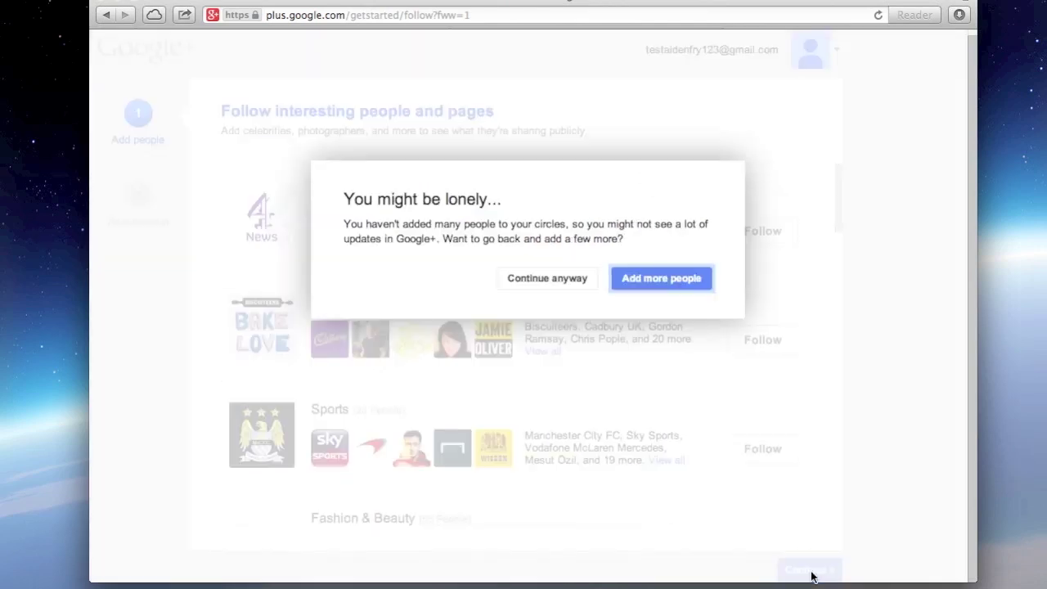
click(574, 280)
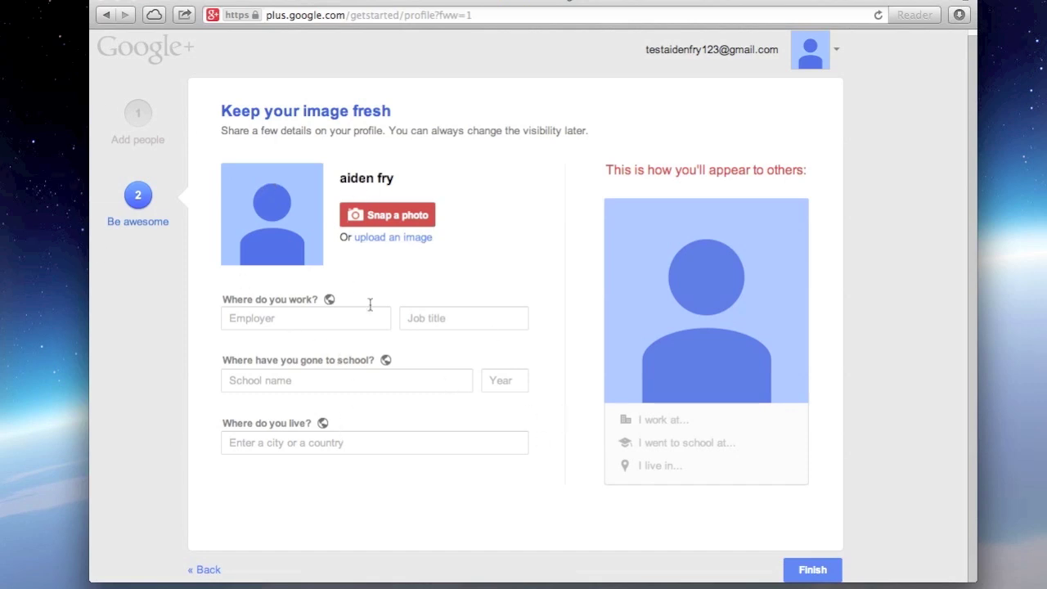
click(812, 570)
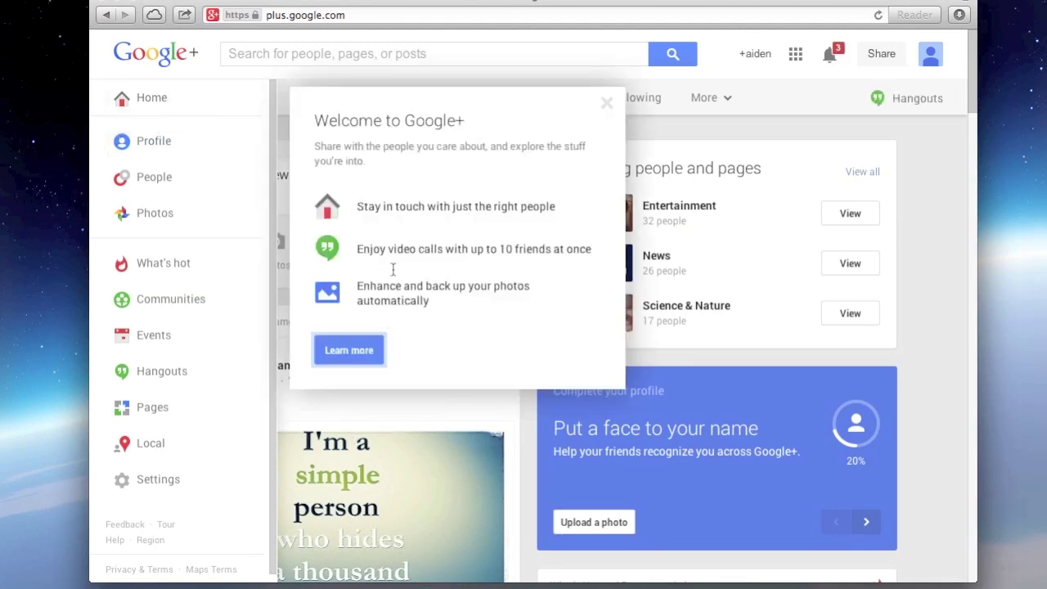
Close the Welcome to Google+ popup and browse the home stream's All feed.
click(606, 104)
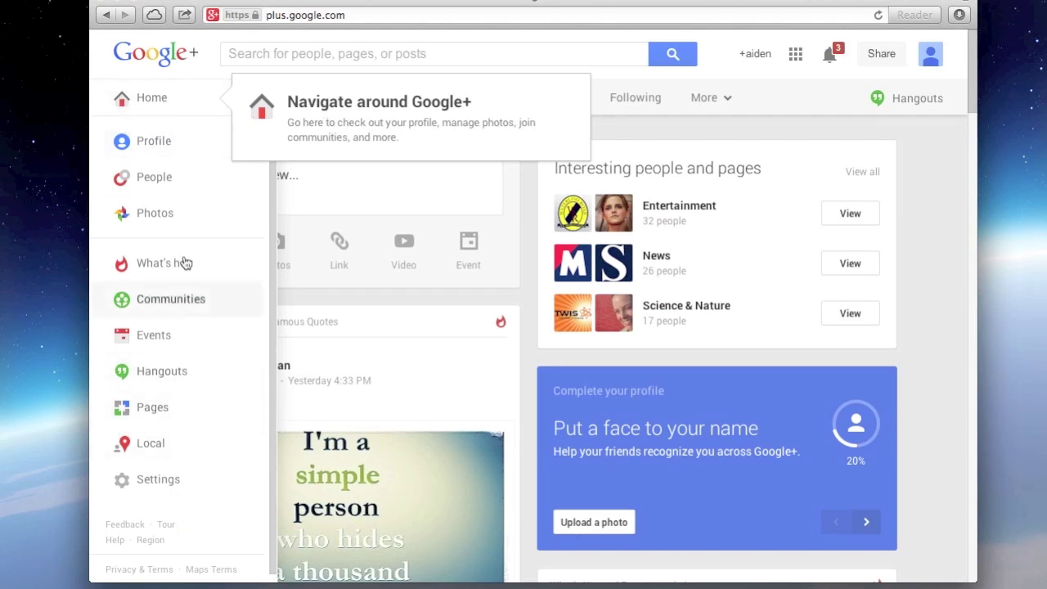
mouse_move(185, 115)
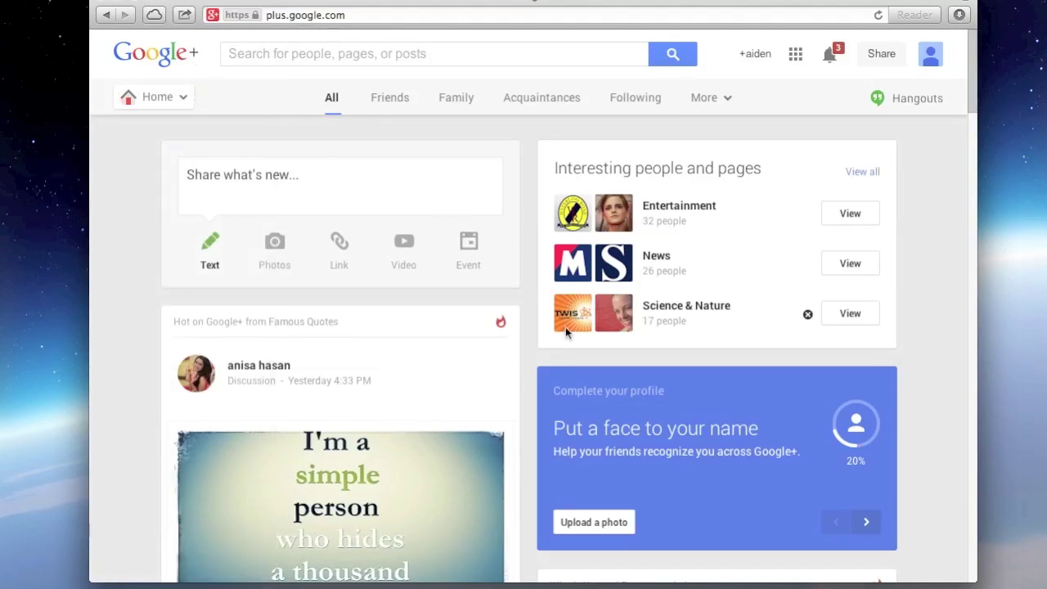
scroll(523, 323, down, 3)
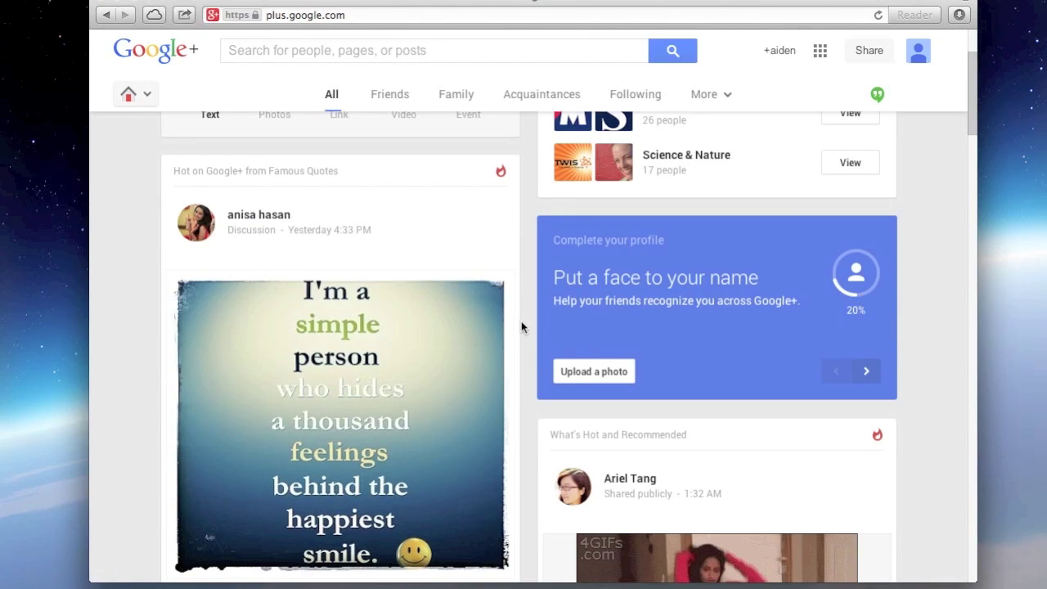
scroll(521, 321, down, 10)
scroll(856, 262, down, 2)
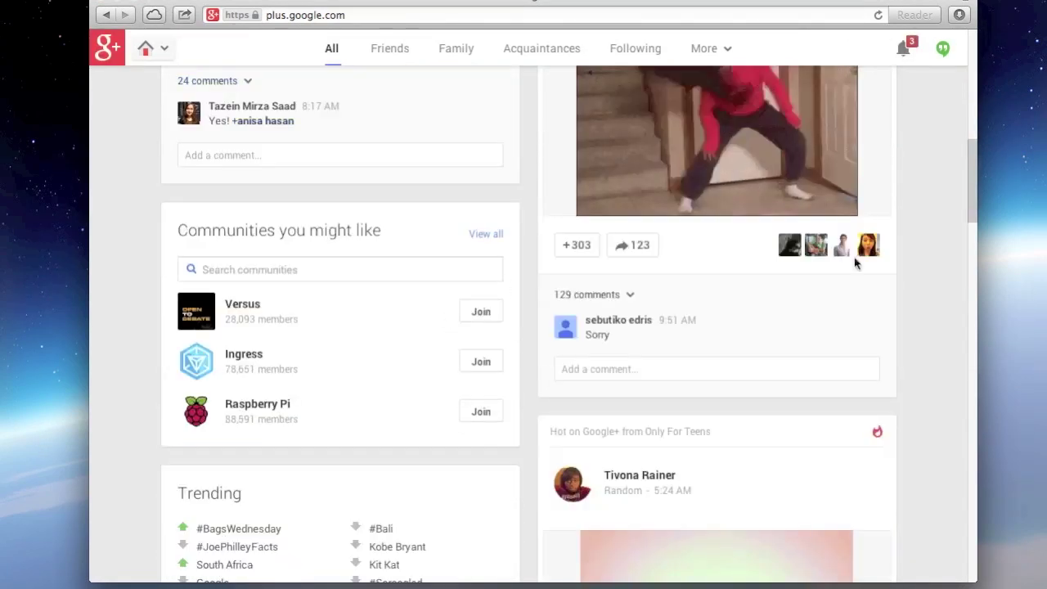
scroll(425, 351, up, 10)
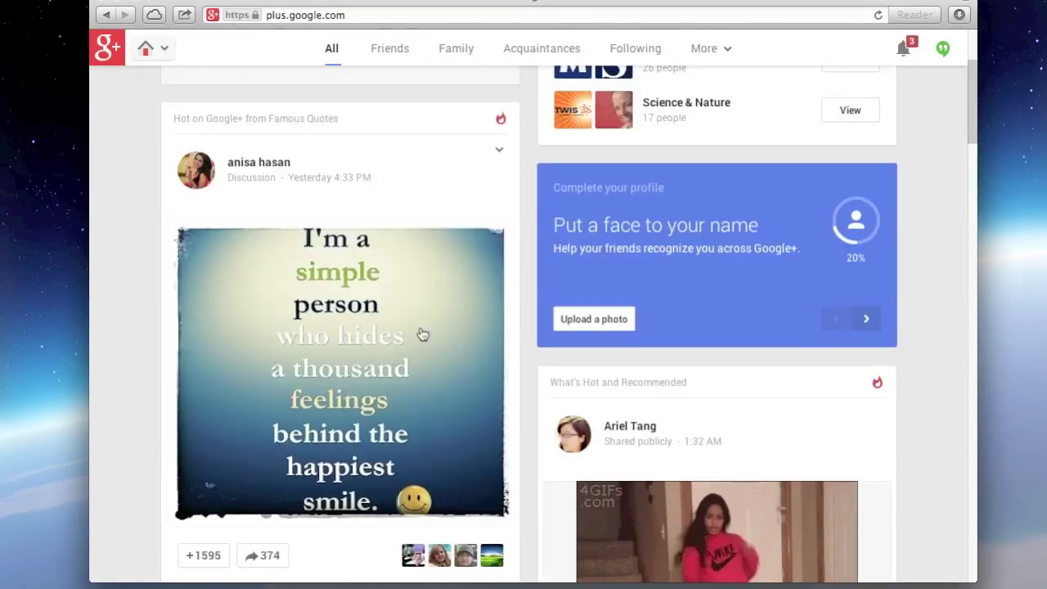
scroll(426, 335, up, 3)
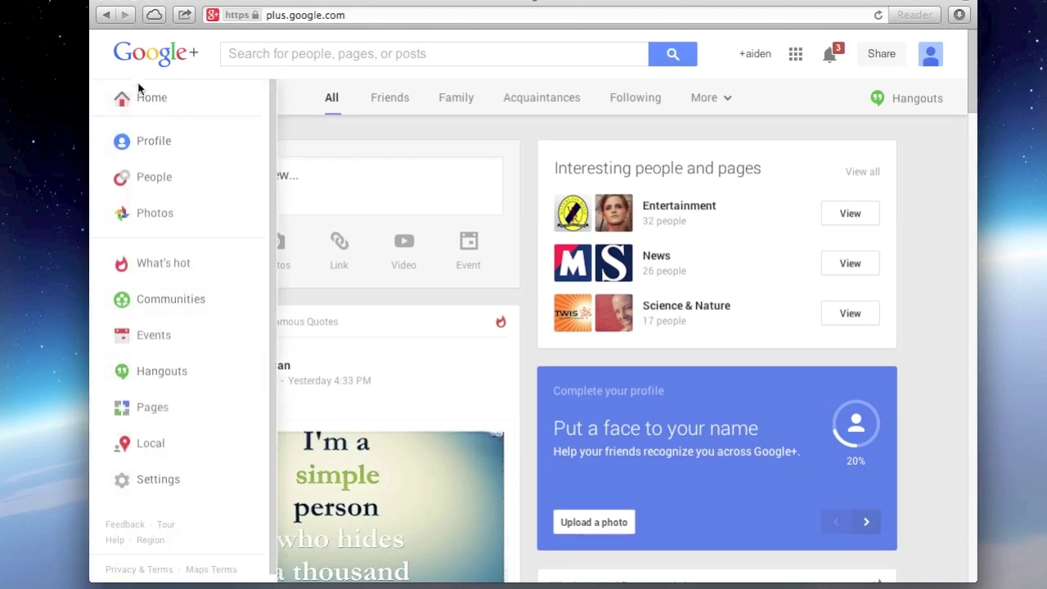
Go to the People page, widen the browser window slightly, and close the suggestions tip.
click(166, 179)
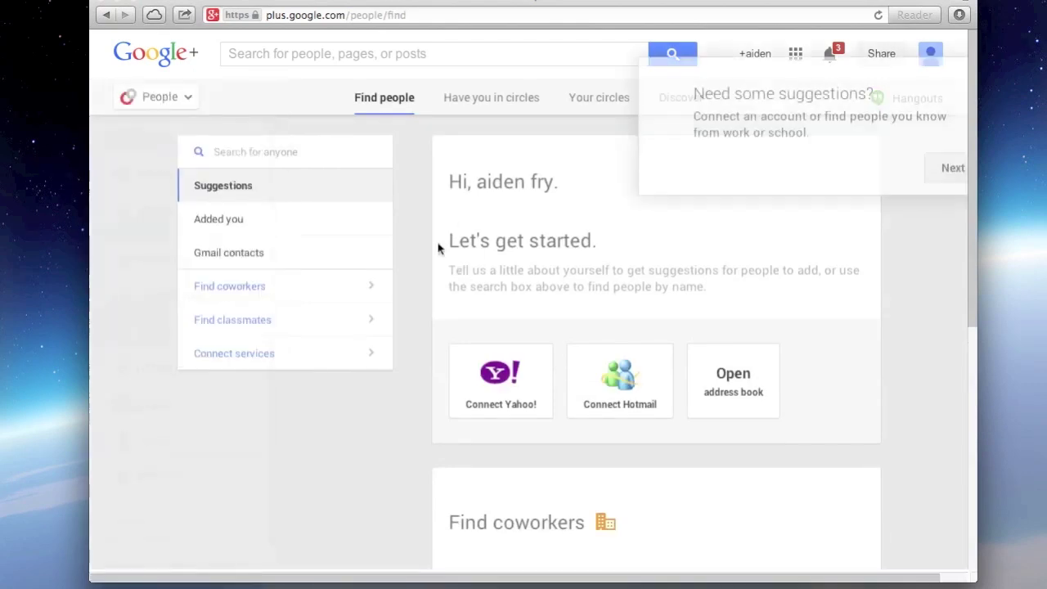
drag(980, 424, 1027, 423)
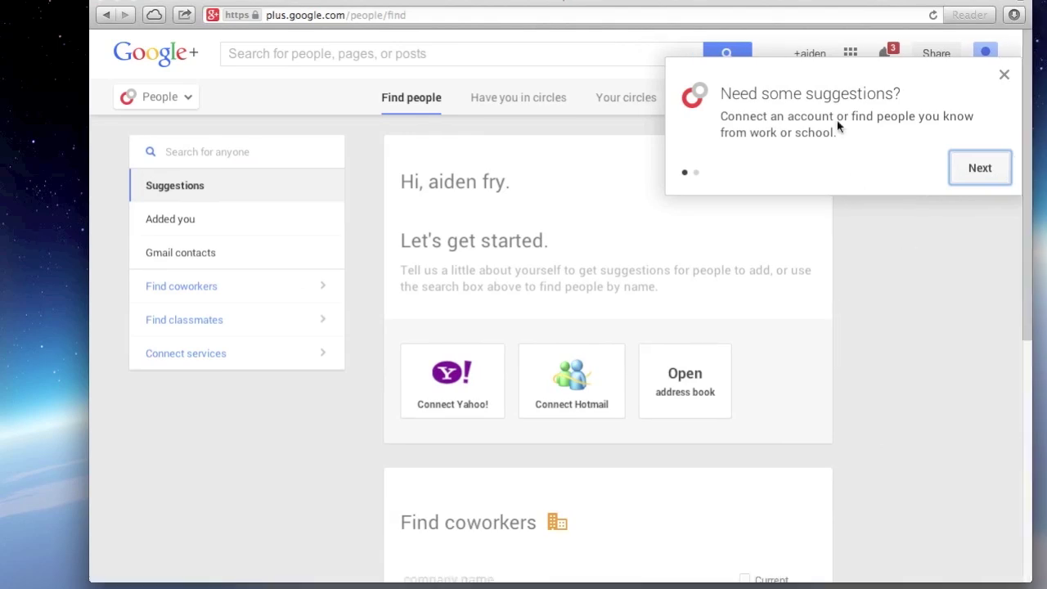
click(1005, 75)
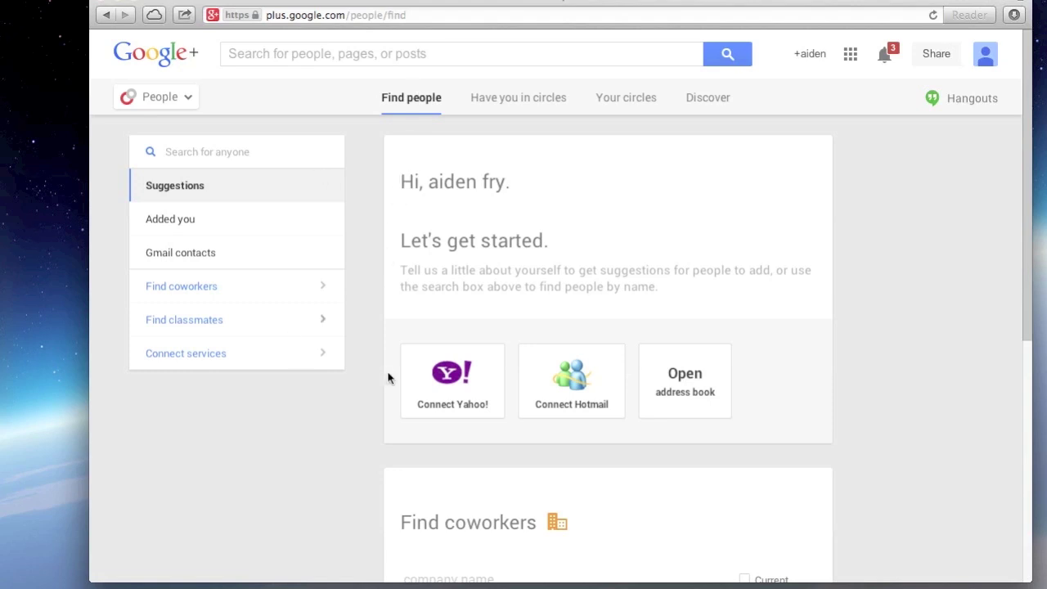
scroll(477, 412, down, 5)
scroll(463, 407, up, 5)
Search for the person by name, open their profile and show the circle choices.
click(427, 56)
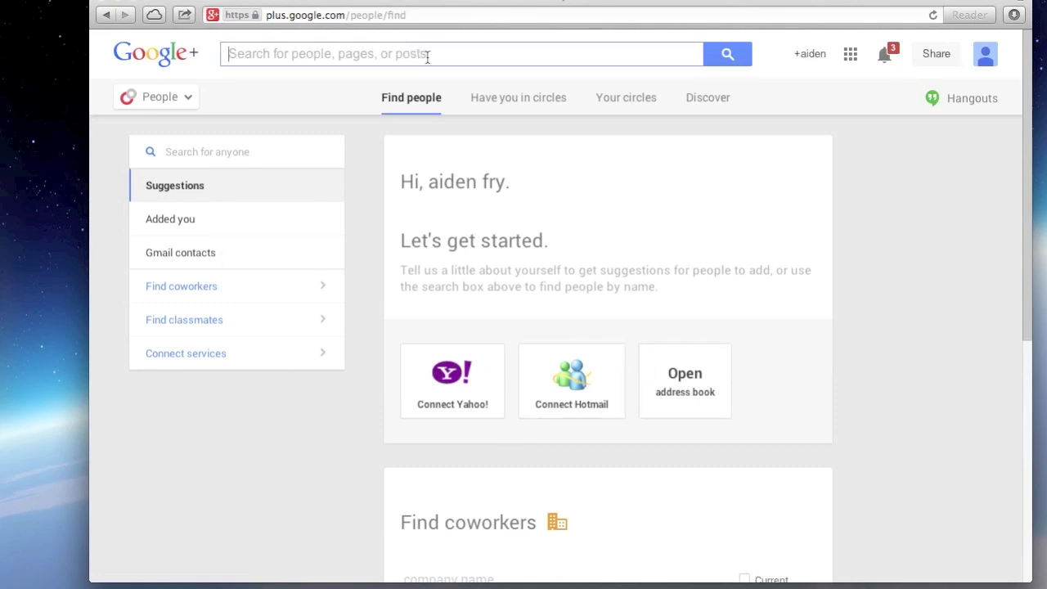
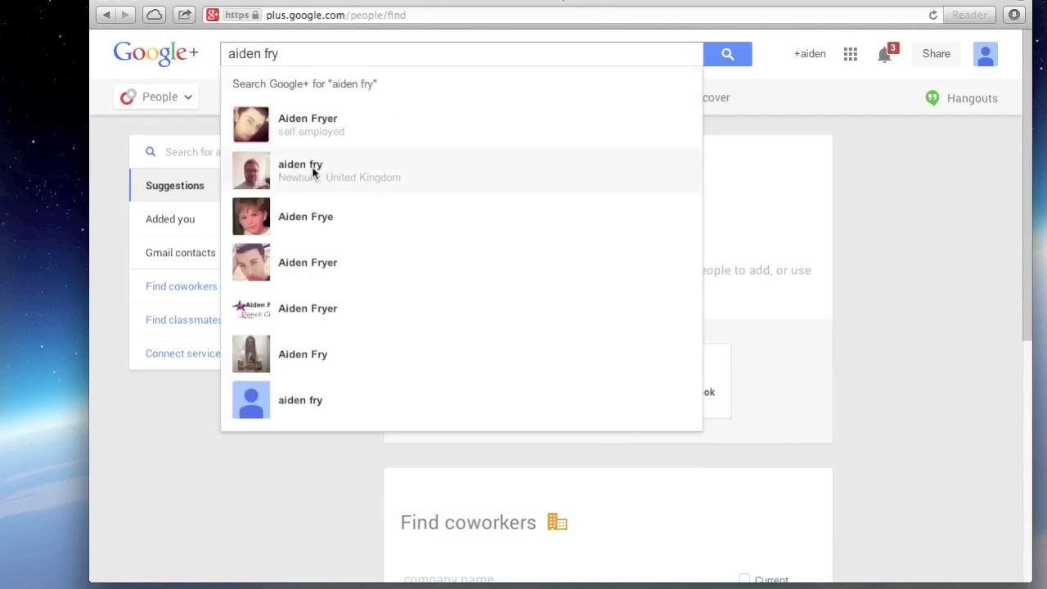
click(314, 172)
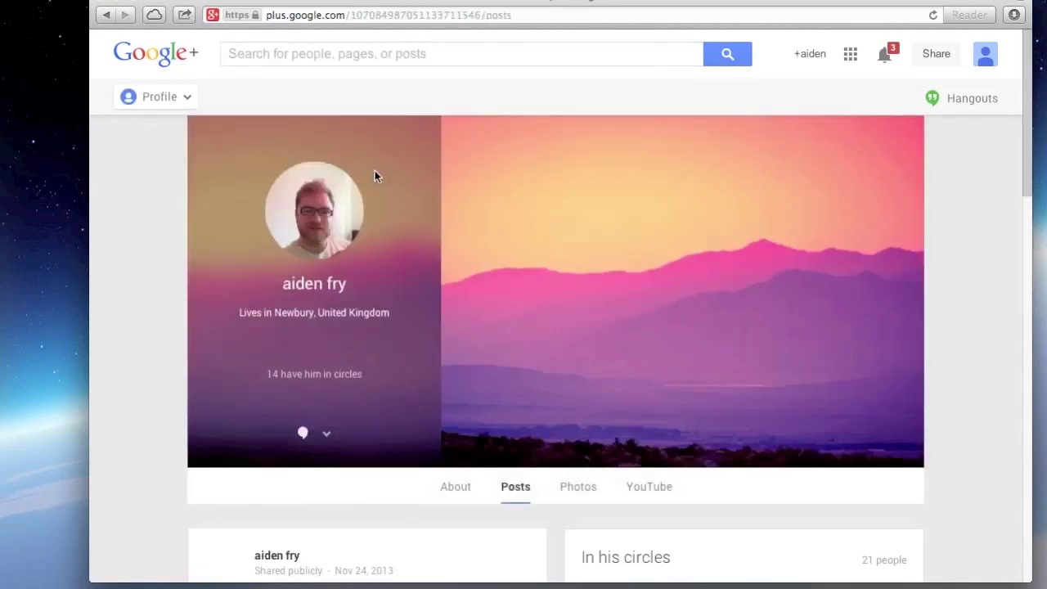
click(300, 343)
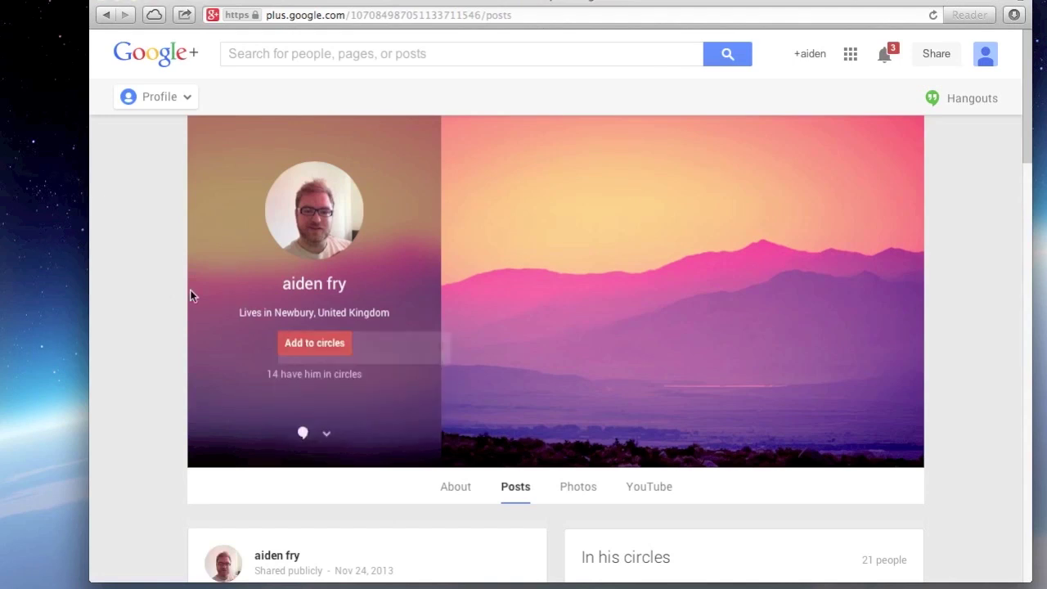
mouse_move(294, 350)
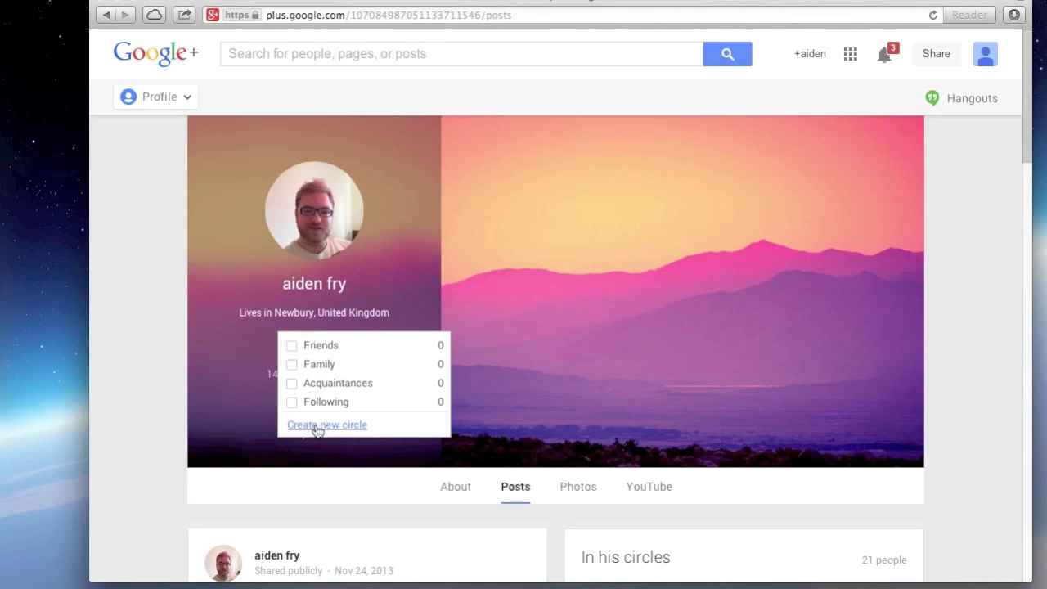
Add the person to the Following and Family circles, dismissing the circles explanation.
click(312, 402)
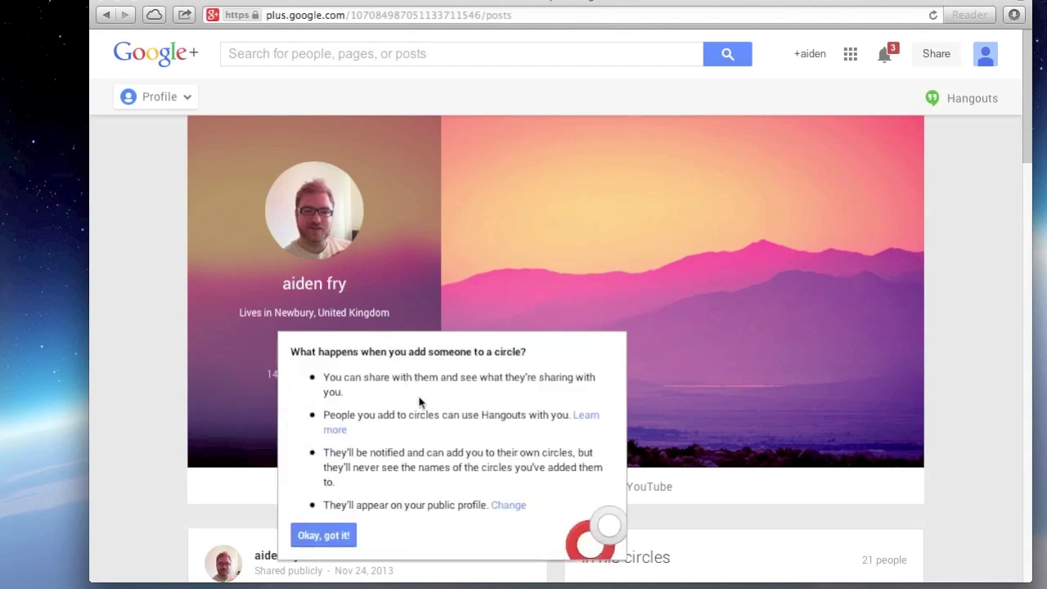
click(312, 536)
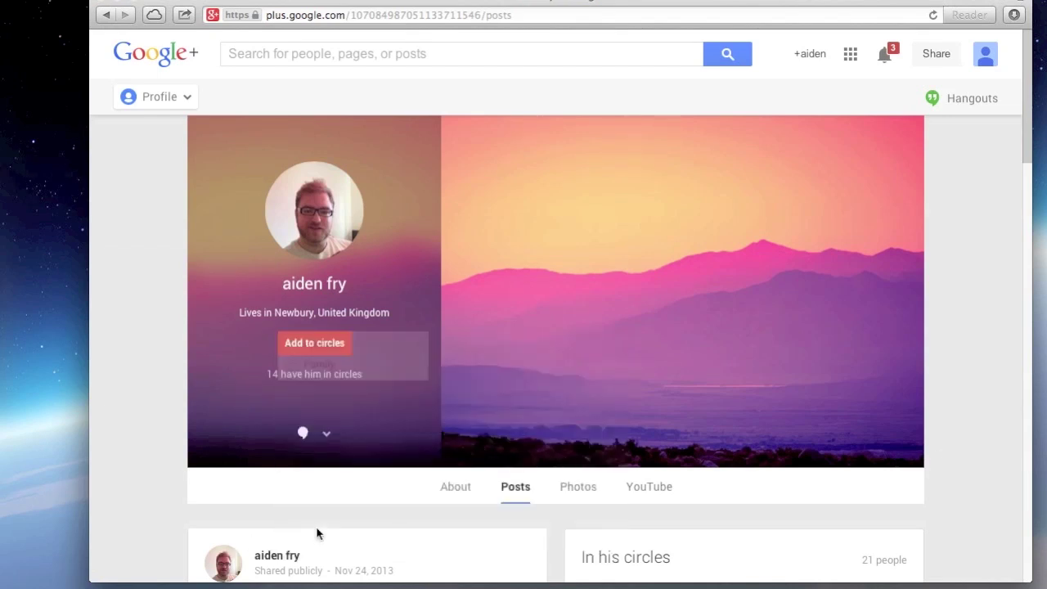
click(306, 366)
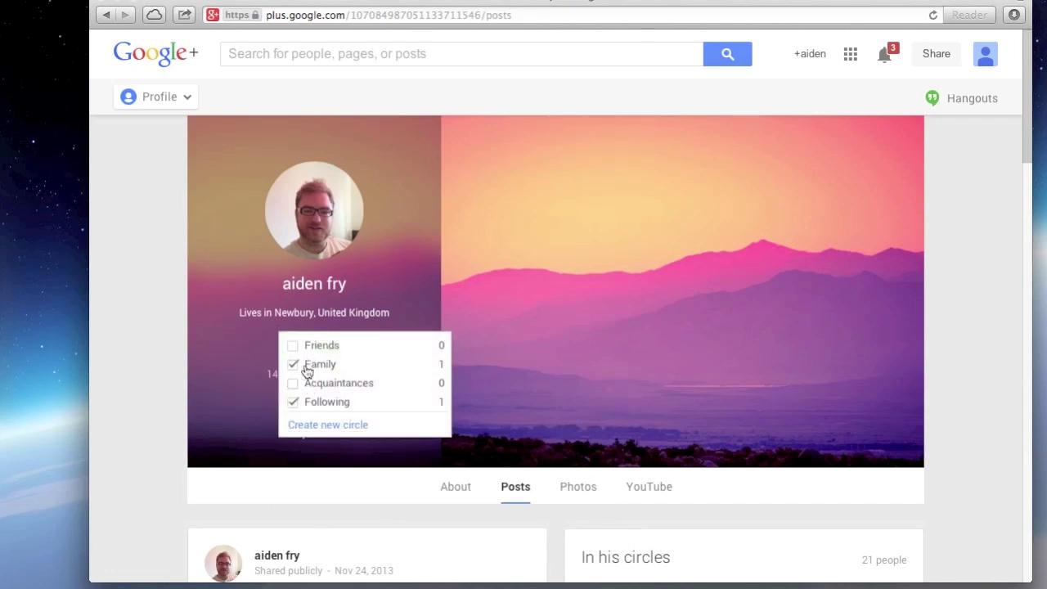
Create a new 'TVP Friends' circle containing the person.
click(312, 426)
text(TVP Friends)
click(424, 431)
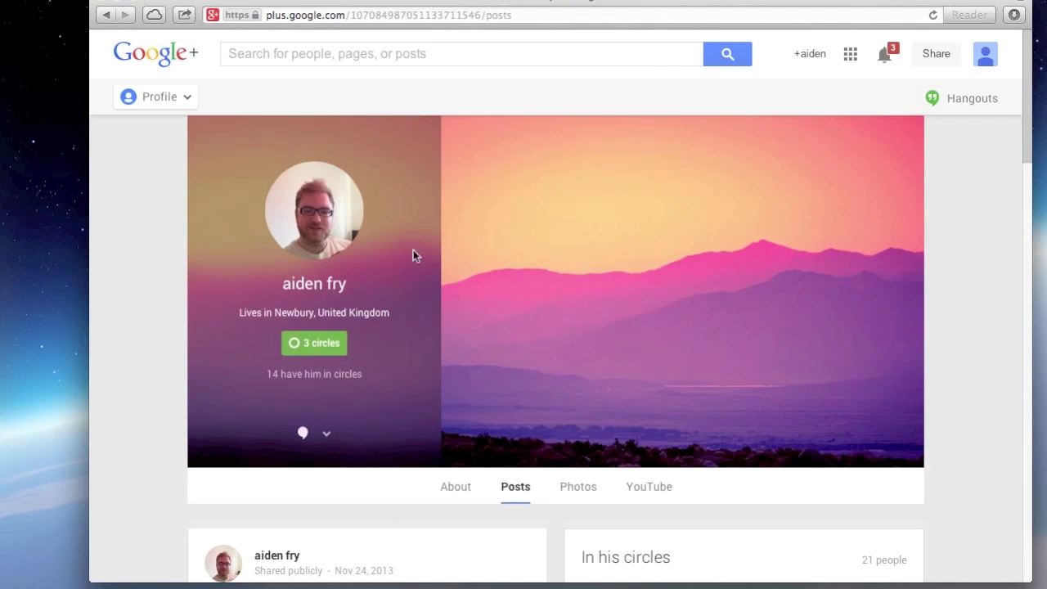
click(149, 102)
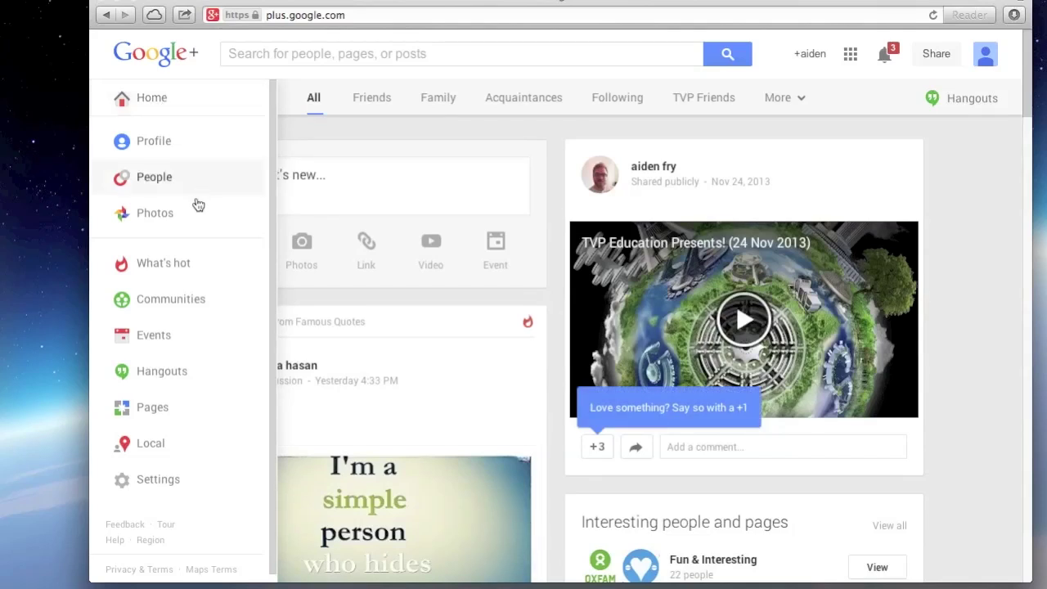
Go to People and view Your circles, listing all five circles and their counts.
click(169, 178)
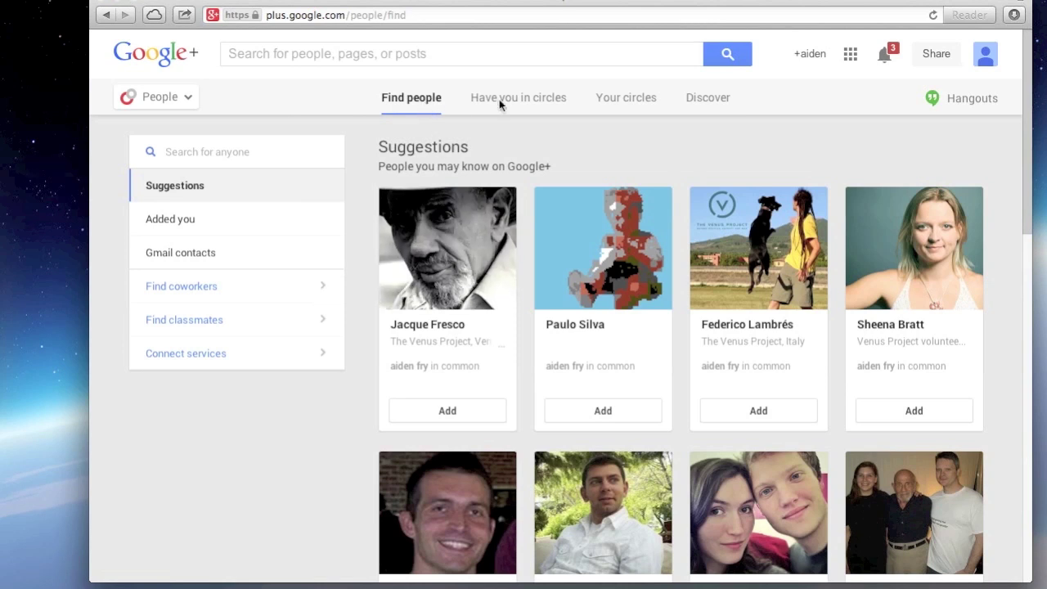
click(640, 101)
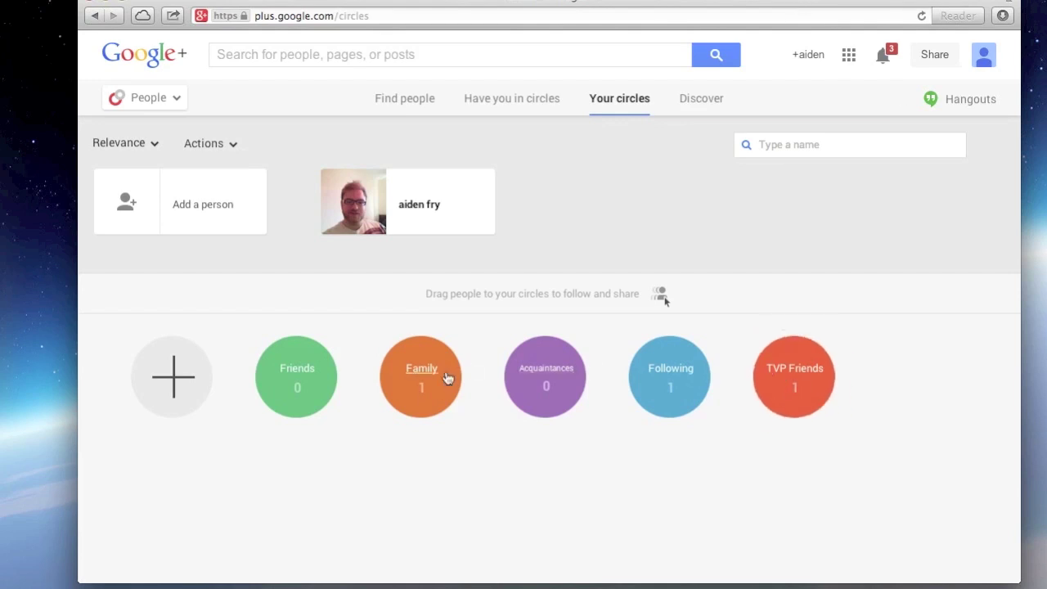
Delete the Family circle.
click(422, 384)
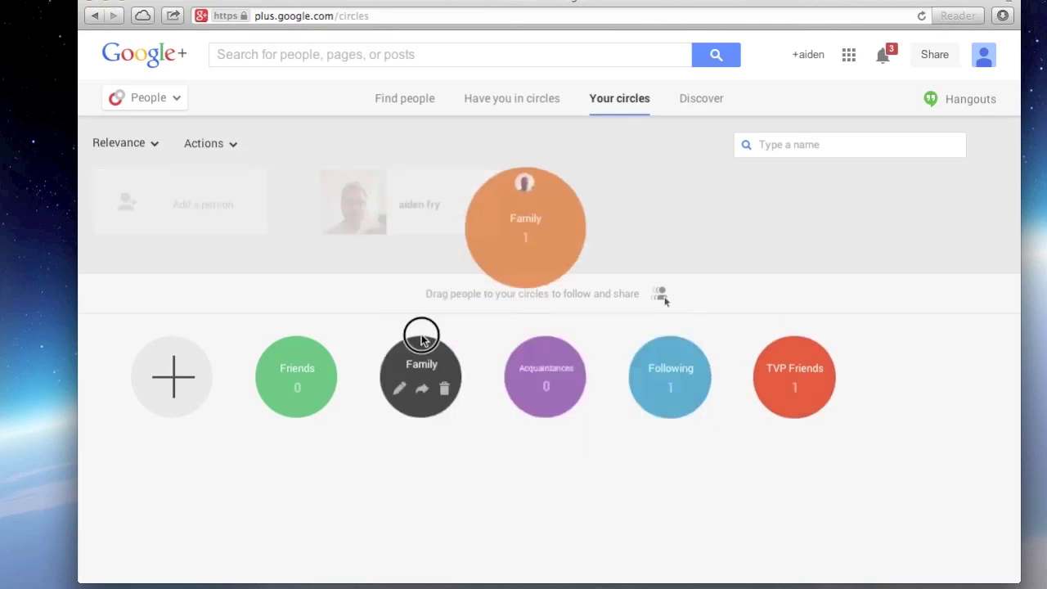
click(444, 393)
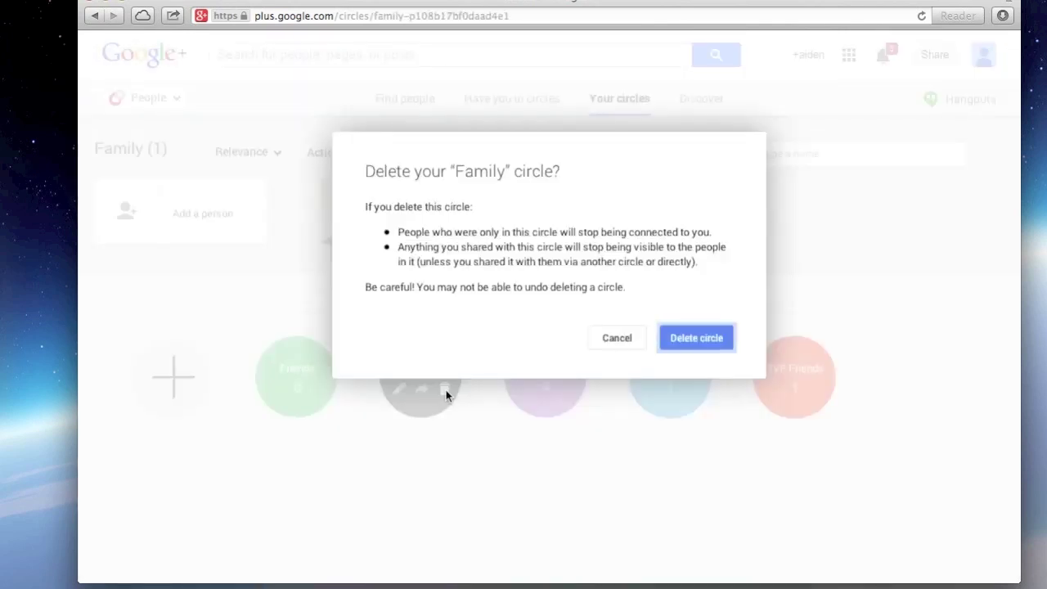
click(695, 337)
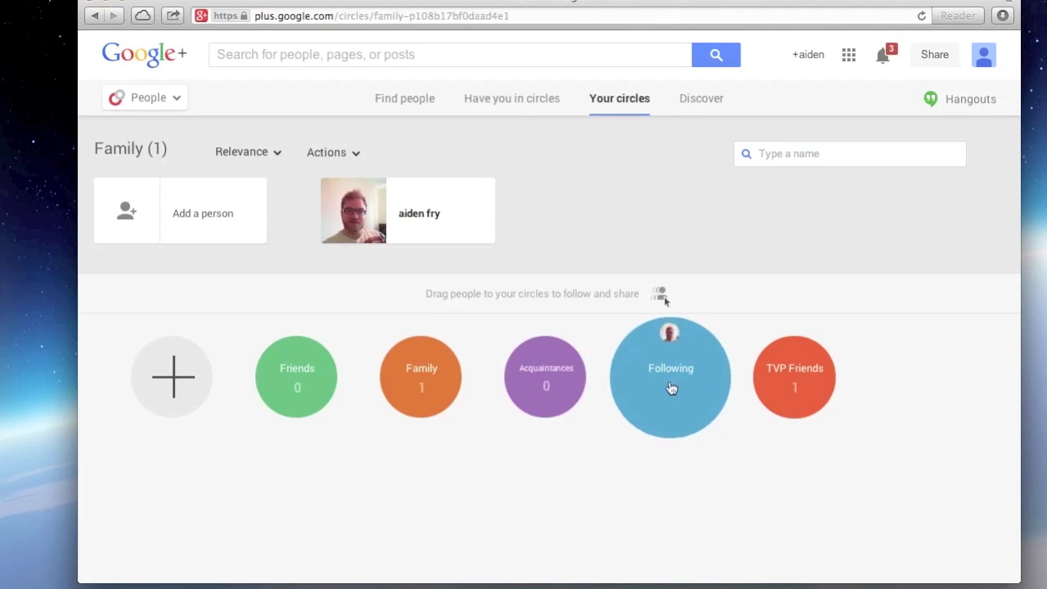
Drag the contact into the Acquaintances and Friends circles.
drag(670, 337, 585, 219)
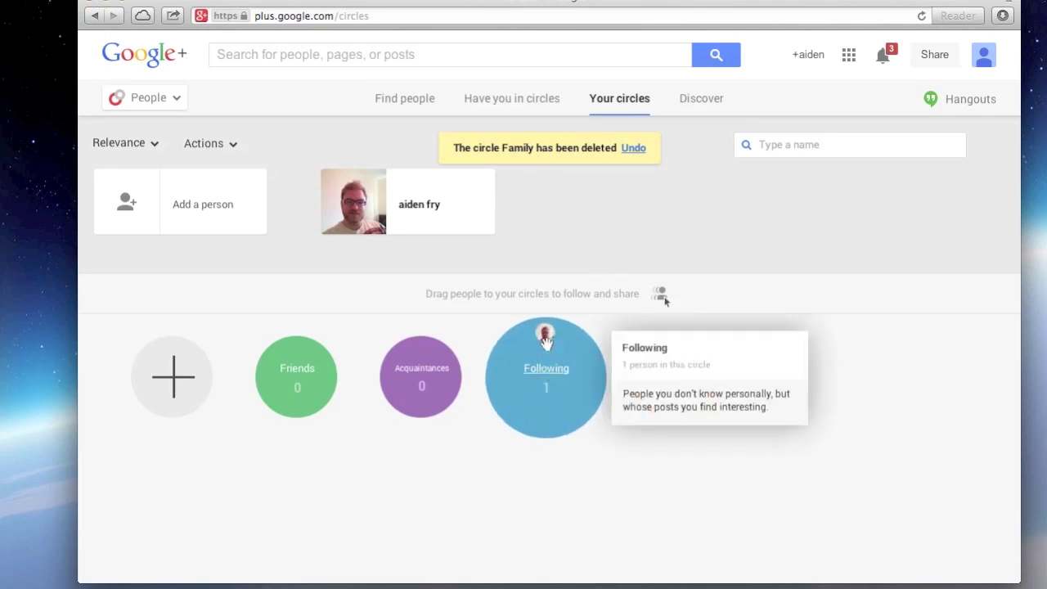
drag(546, 336, 419, 391)
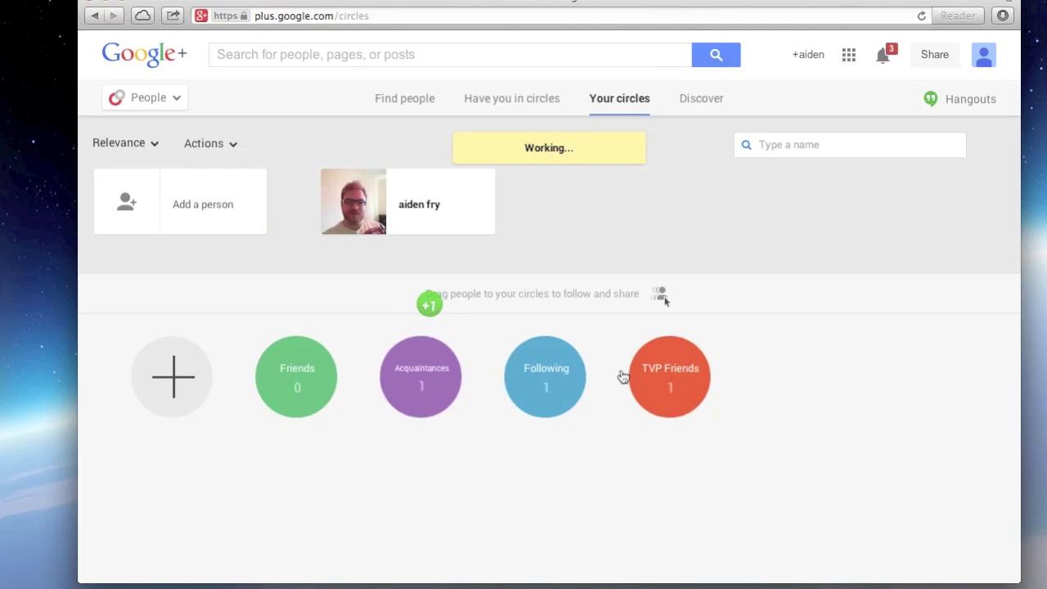
drag(395, 229, 327, 392)
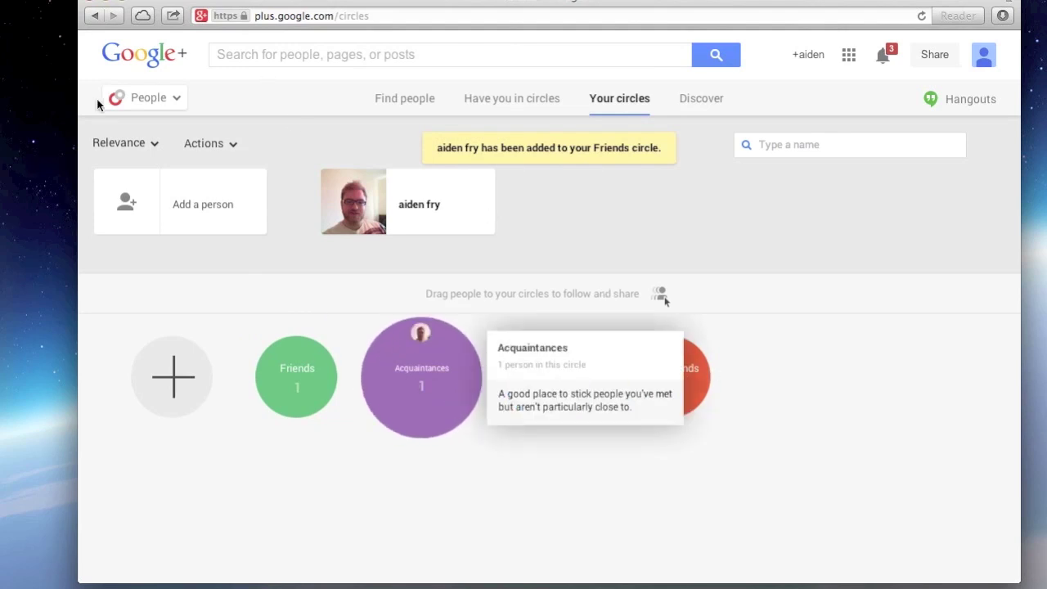
mouse_move(138, 98)
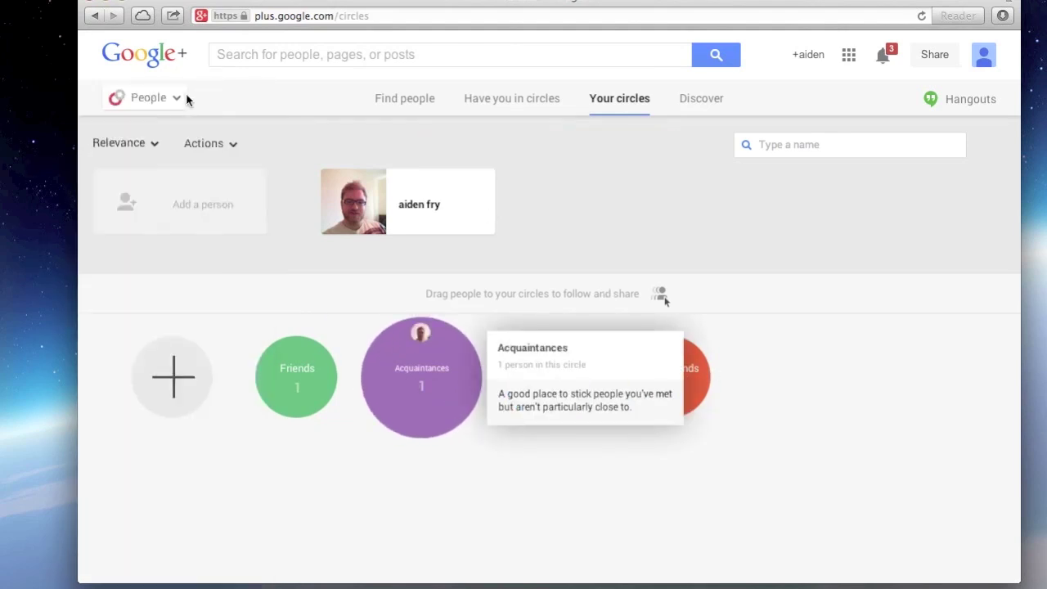
mouse_move(174, 100)
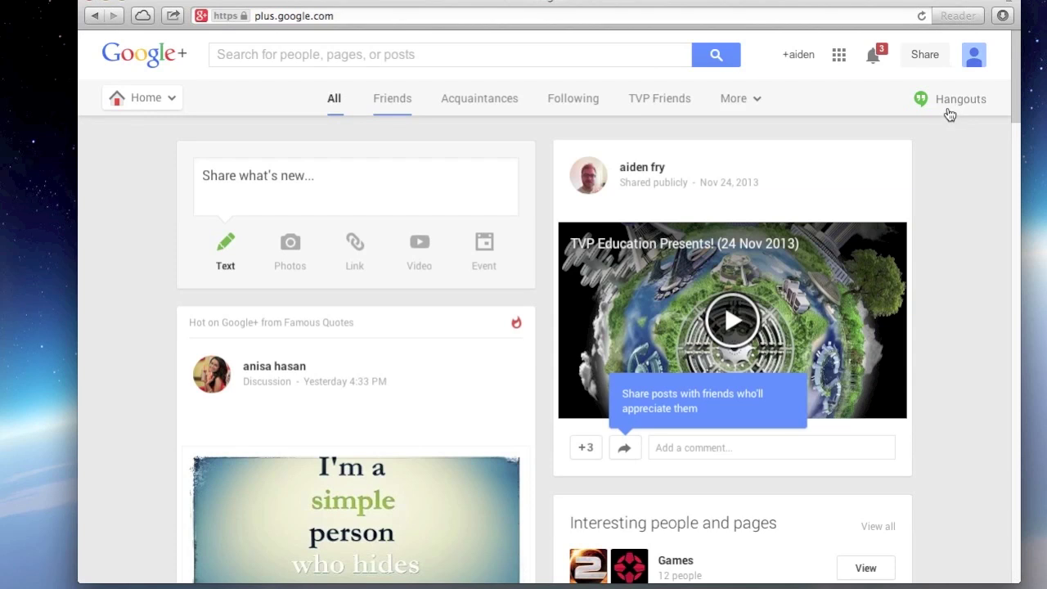
Start a new hangout with the TVP Friends circle via a 'tvp' search.
click(948, 109)
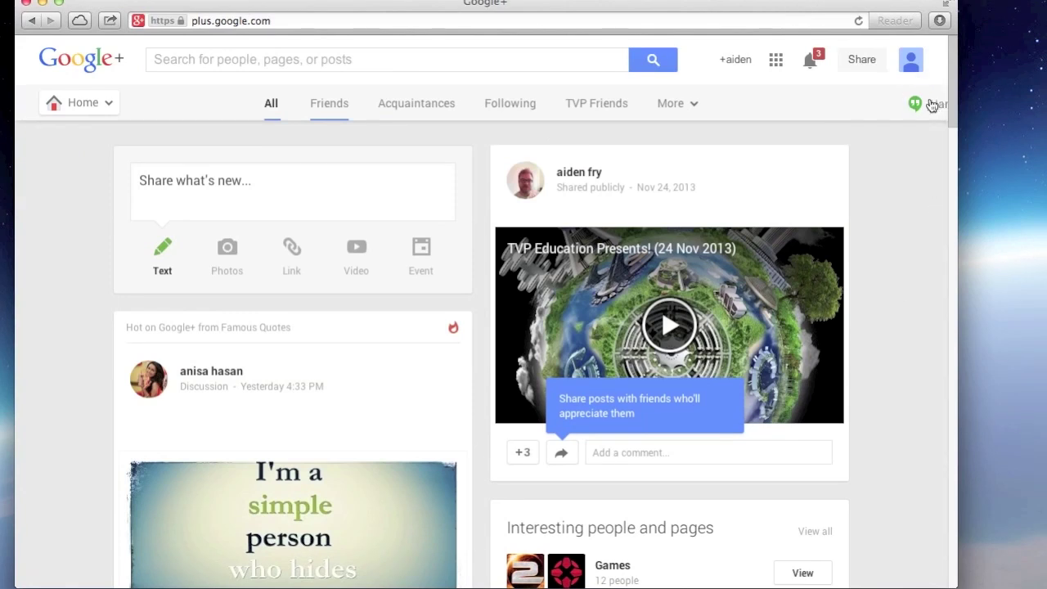
drag(956, 502, 929, 506)
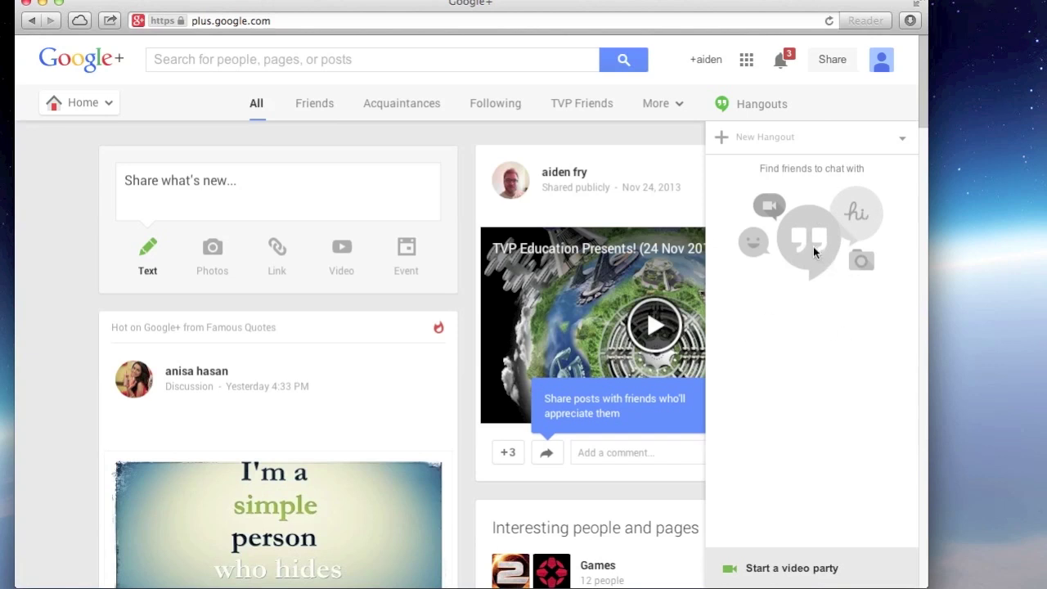
click(827, 138)
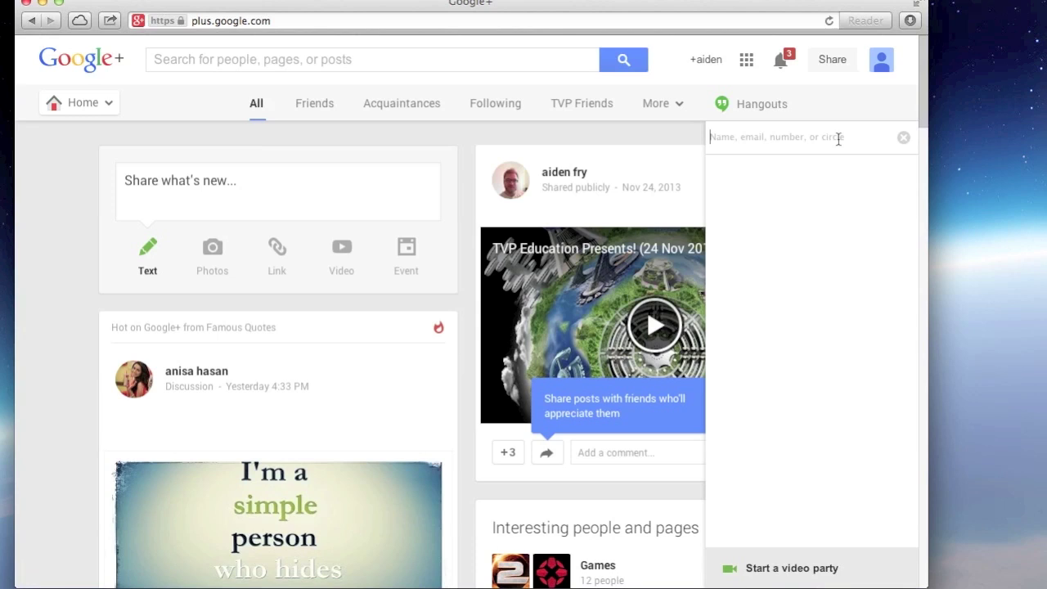
text(tvp)
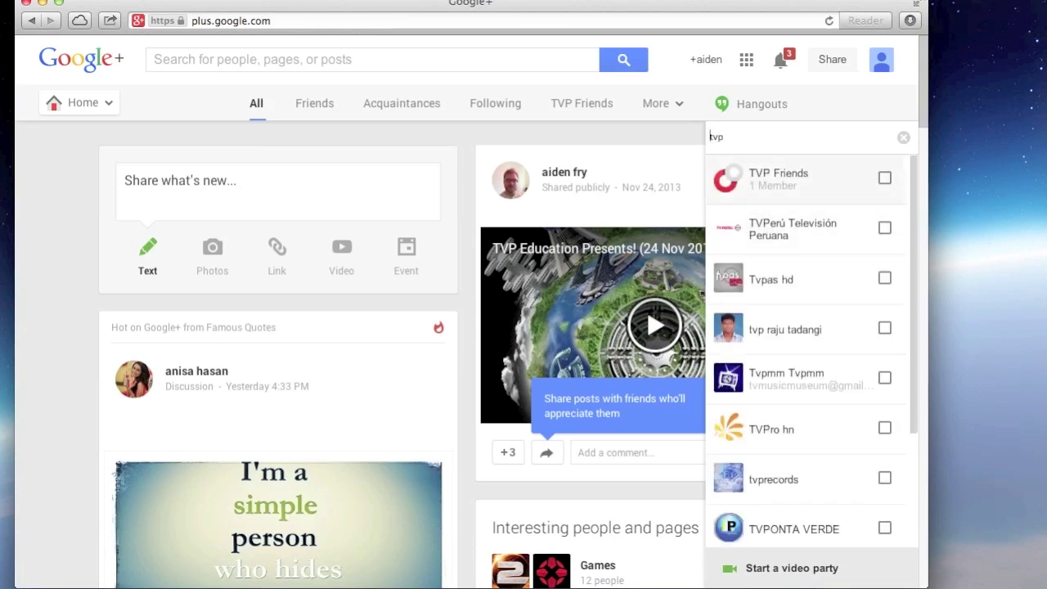
click(778, 179)
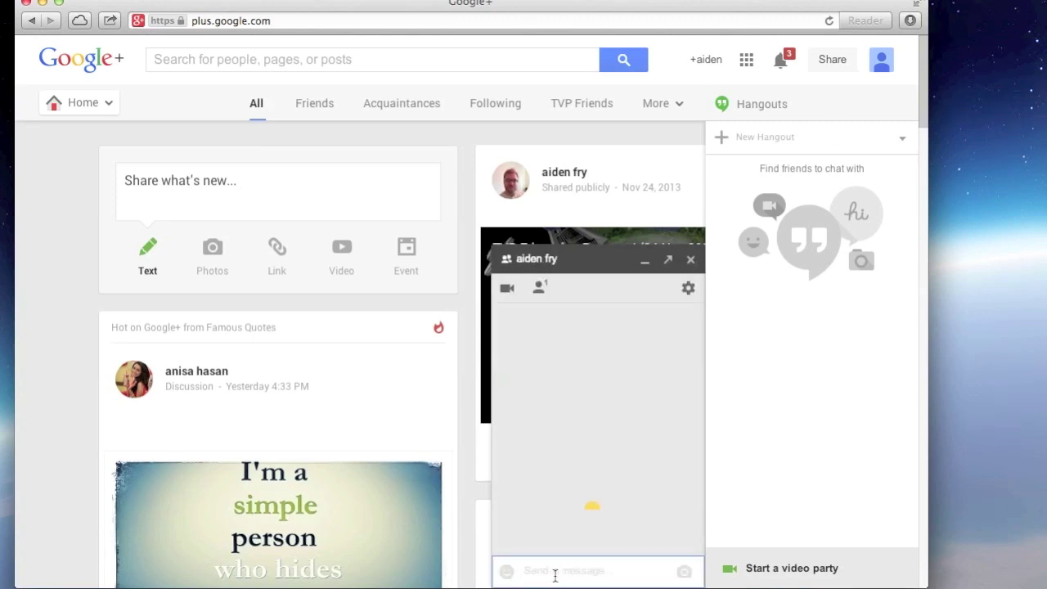
Send the chat message 'hi' and start a video call, bringing its window into view.
text(hi)
key(Return)
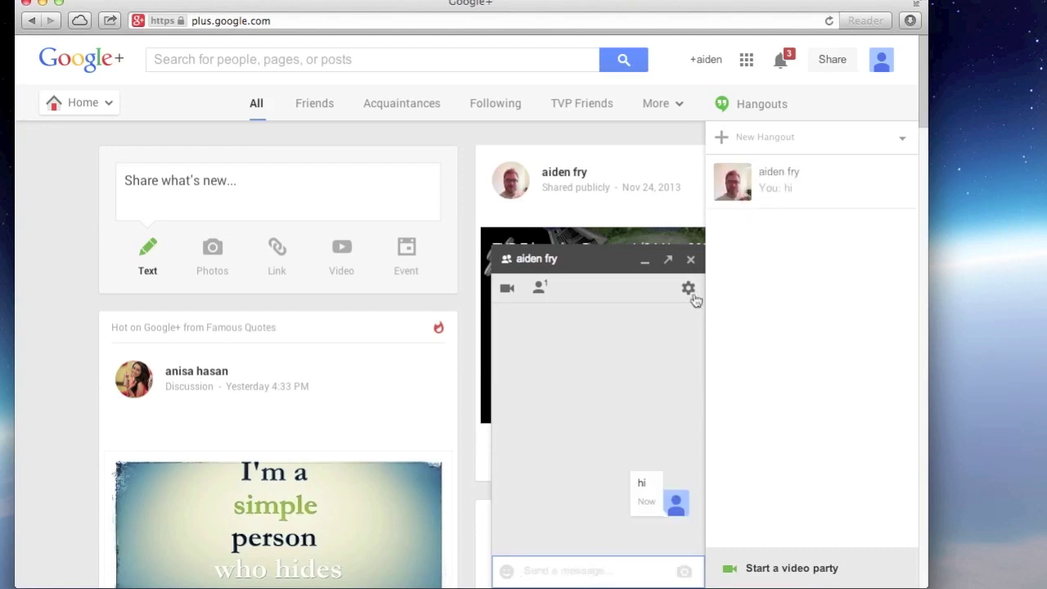
click(506, 287)
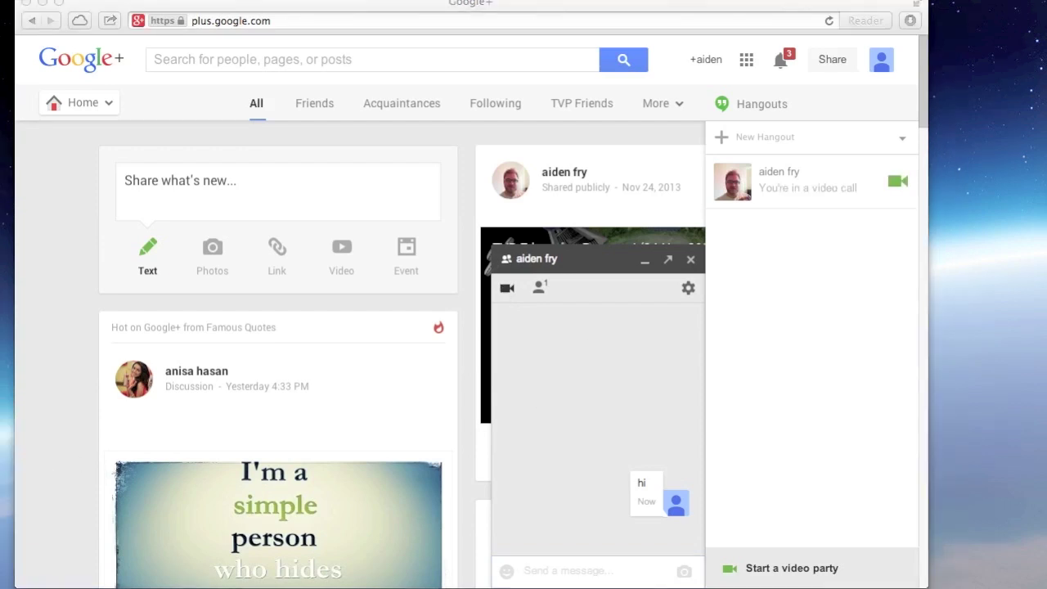
drag(0, 8, 227, 0)
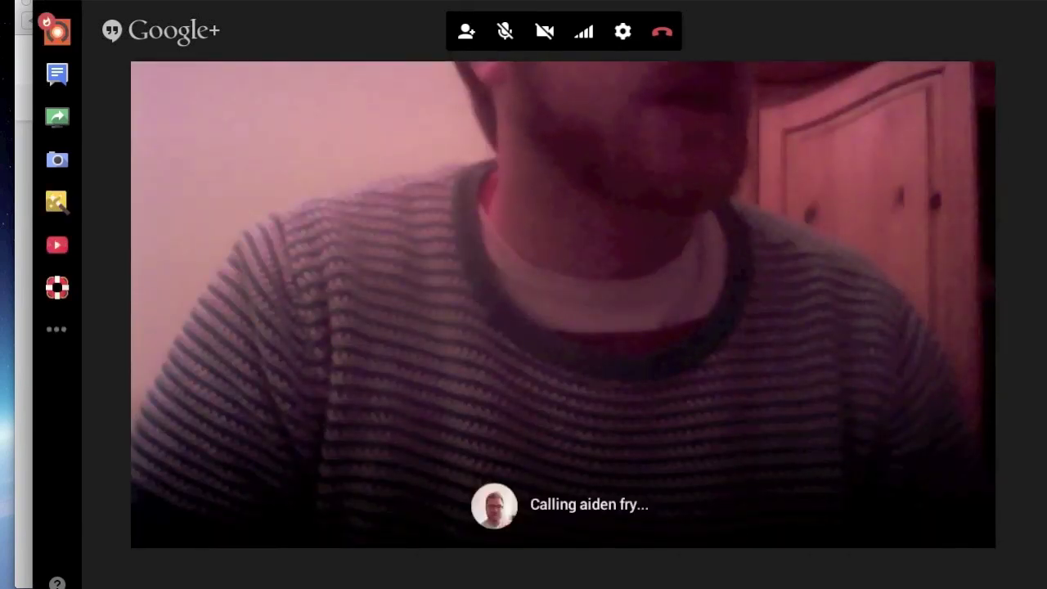
Reposition the video call window and close the hangout chat window.
drag(256, 0, 244, 3)
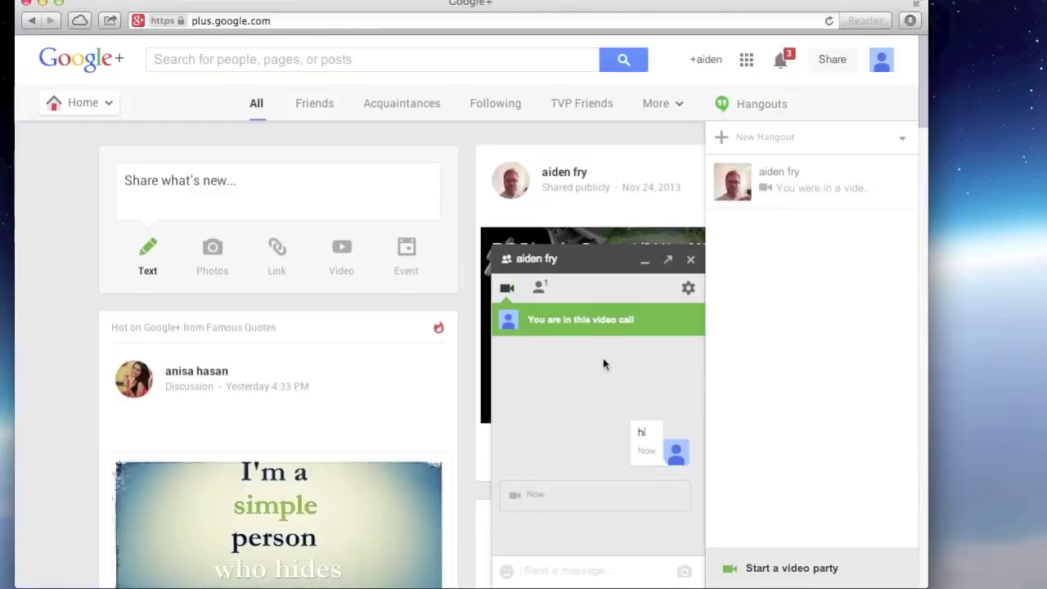
click(690, 259)
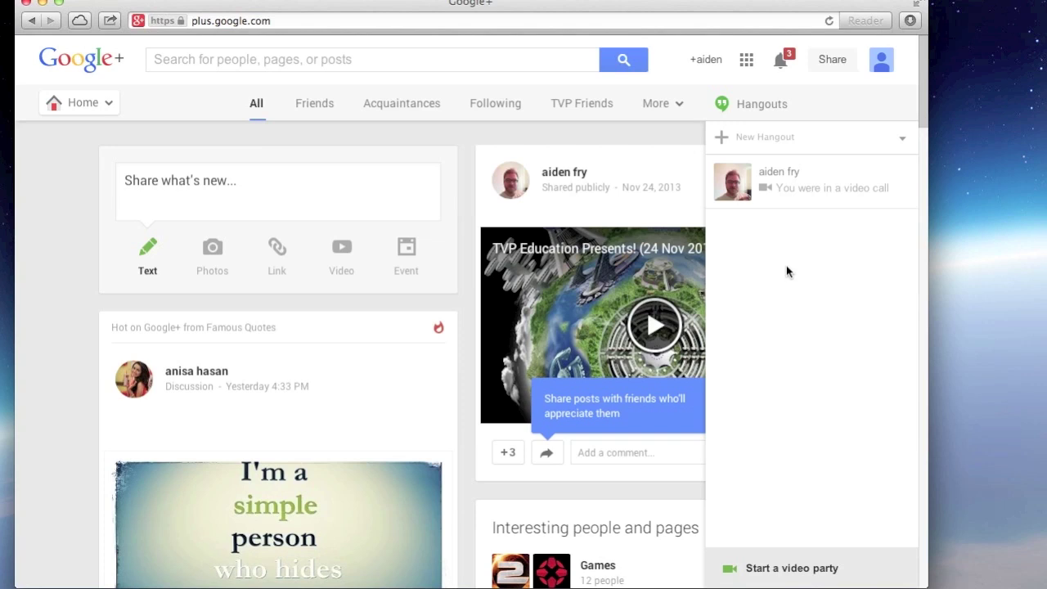
Close the Hangouts side panel, move the Safari window right and open the account menu.
click(751, 106)
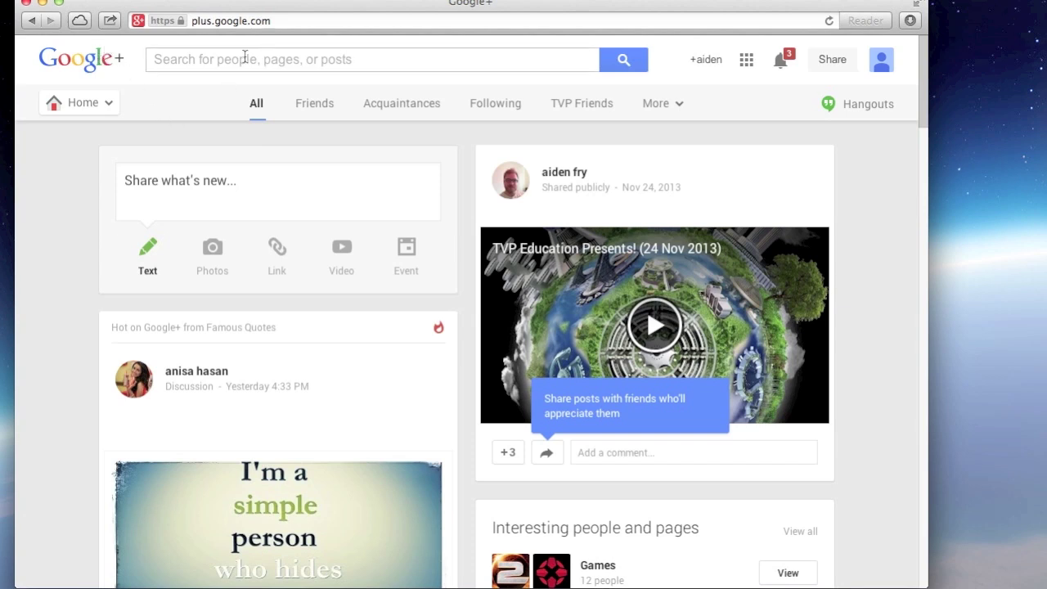
drag(267, 8, 313, 4)
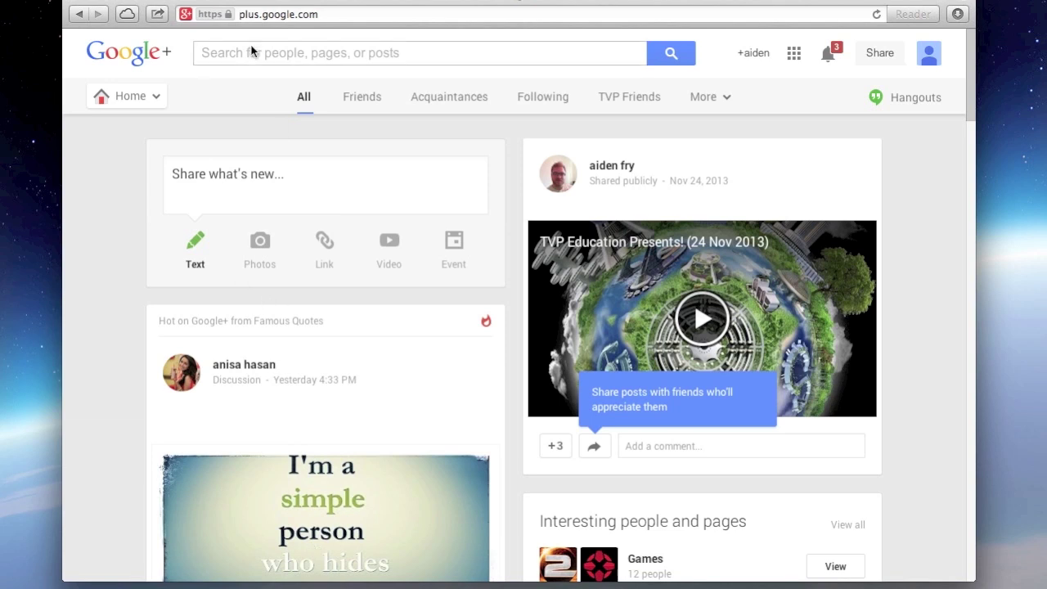
click(928, 53)
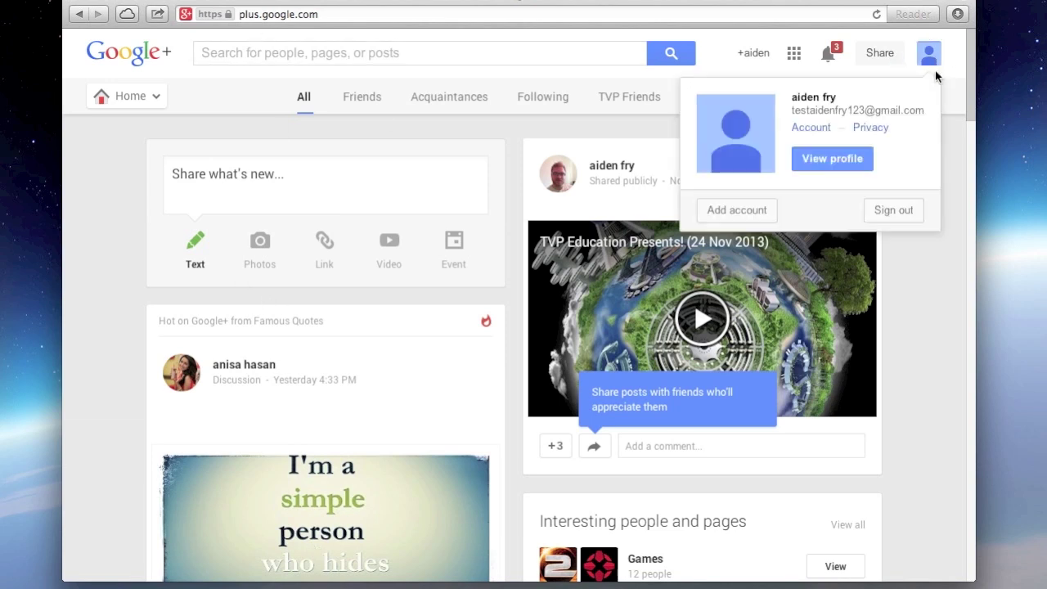
Dismiss the account menu and go to the Hangouts page listing live Hangouts On Air.
click(511, 146)
click(270, 15)
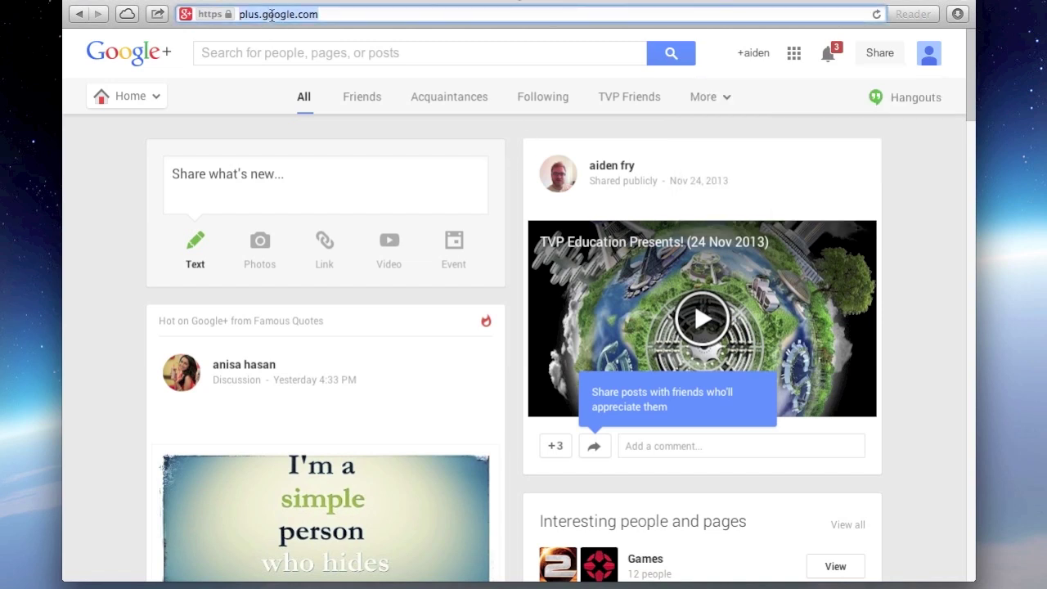
click(132, 194)
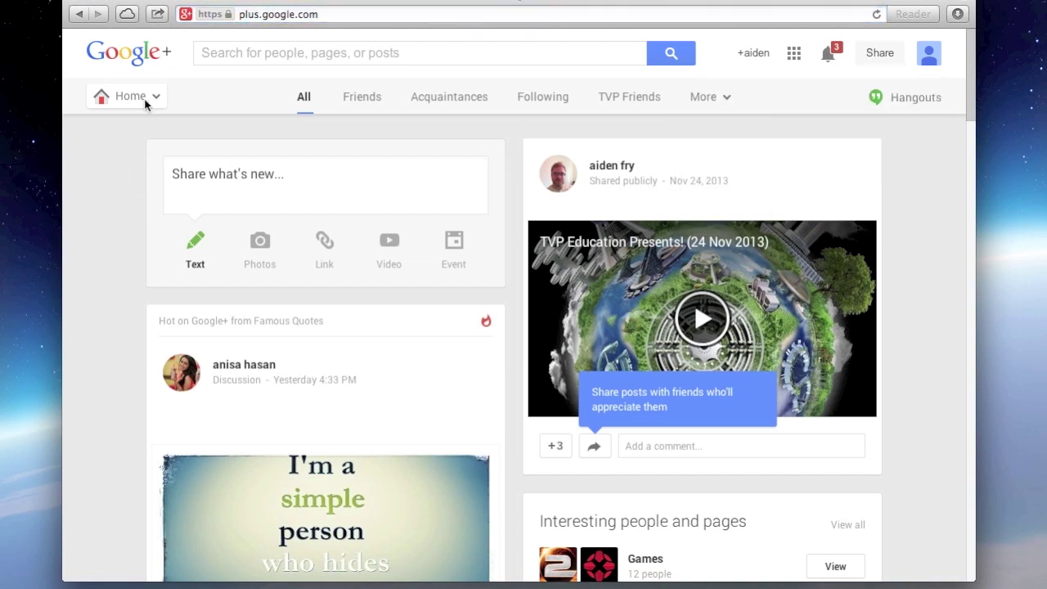
mouse_move(147, 99)
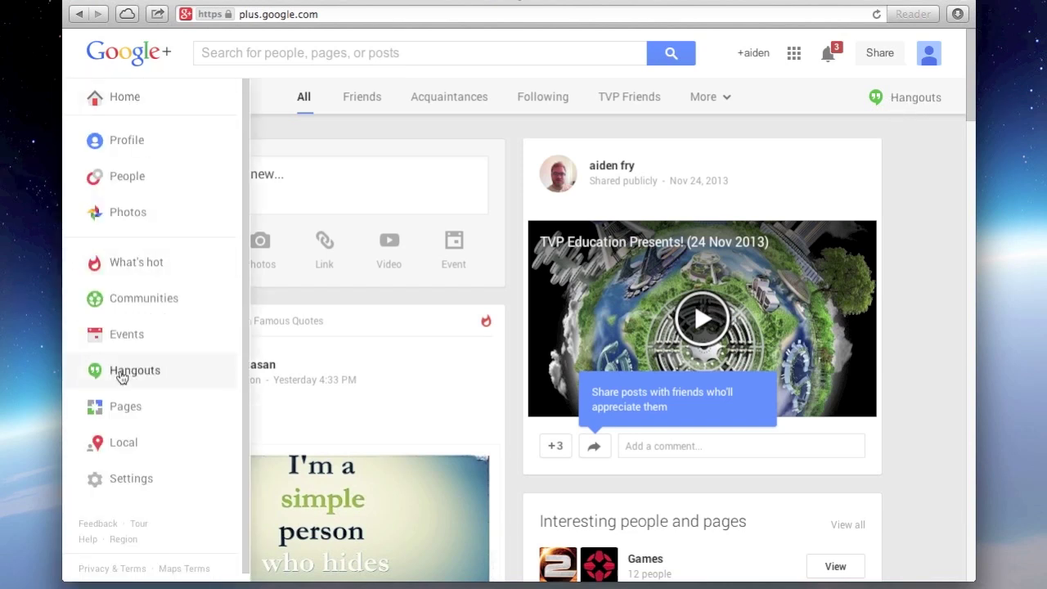
click(121, 373)
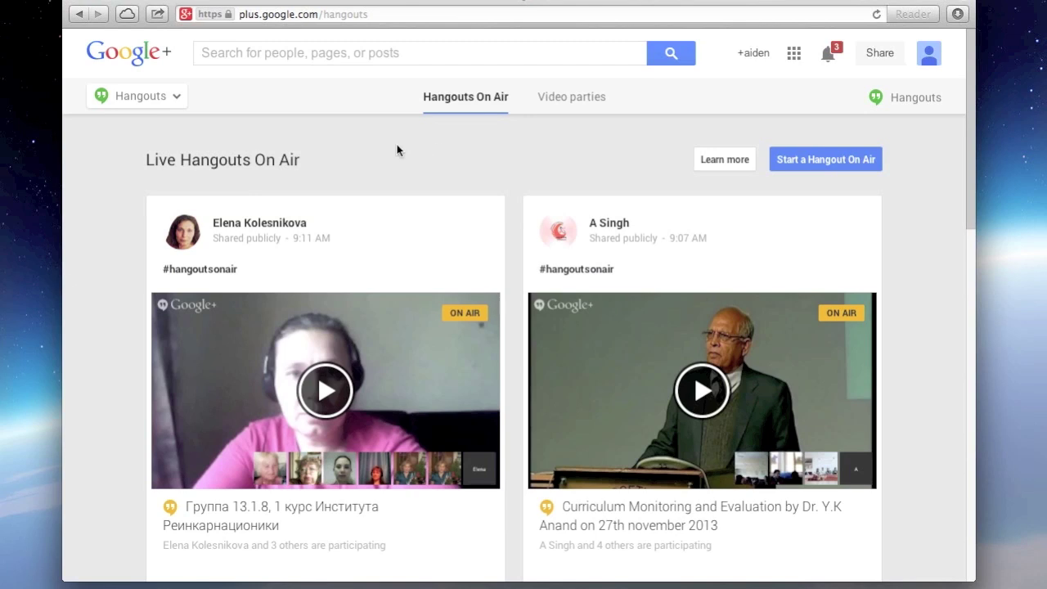
scroll(494, 79, down, 2)
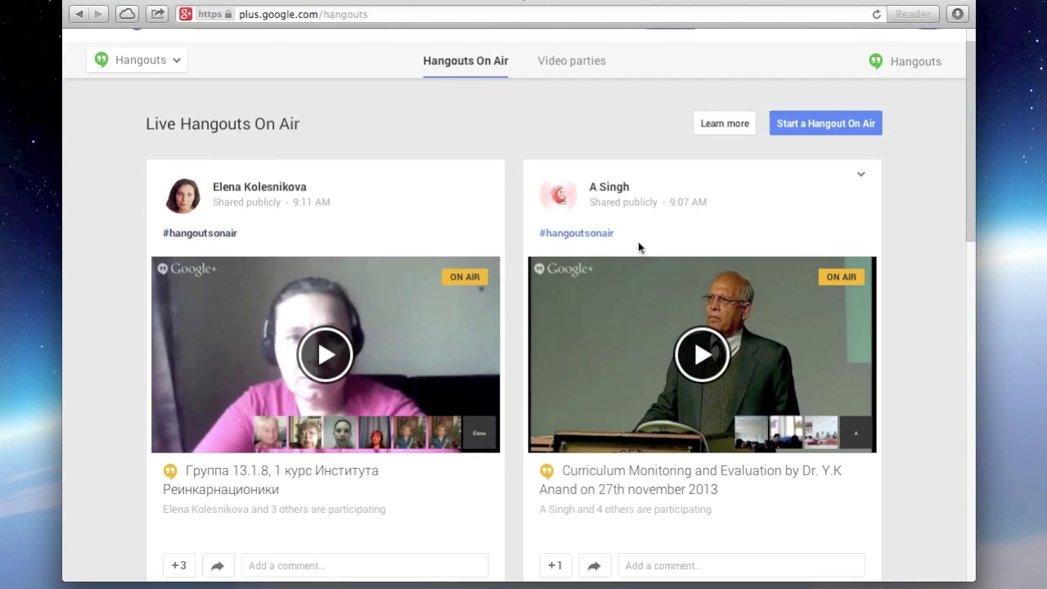
scroll(638, 245, down, 2)
scroll(591, 249, up, 3)
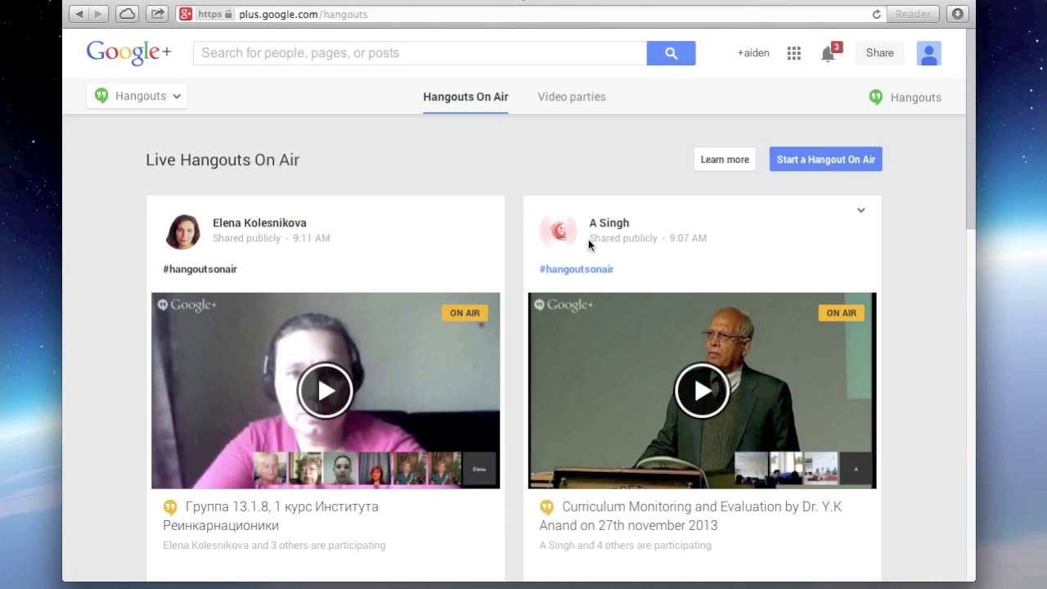
mouse_move(588, 239)
scroll(927, 268, down, 3)
scroll(927, 268, up, 3)
Start a new Hangout On Air and choose to connect a YouTube account.
click(814, 163)
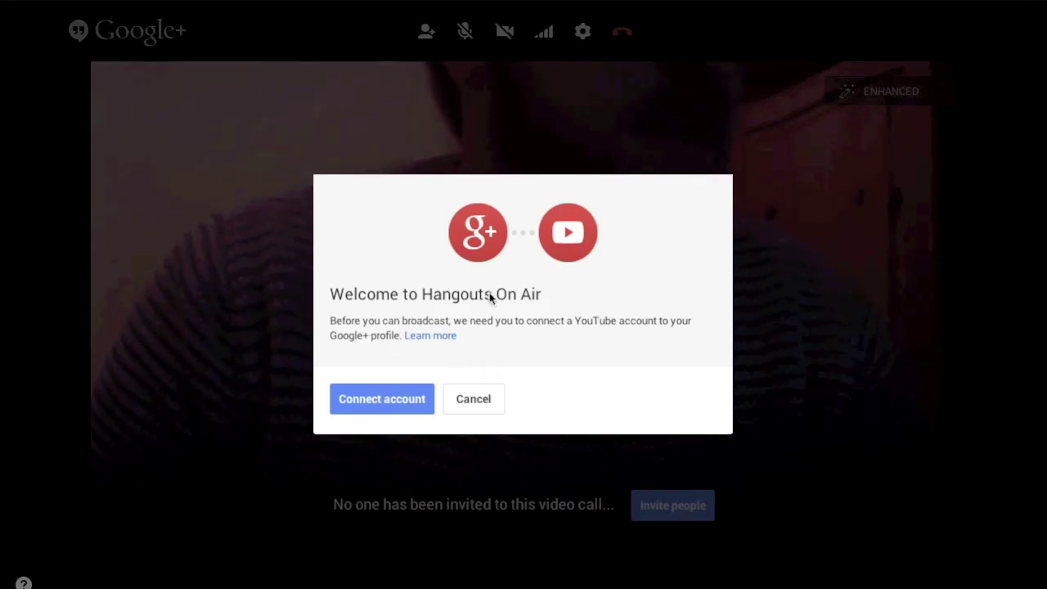
double_click(439, 322)
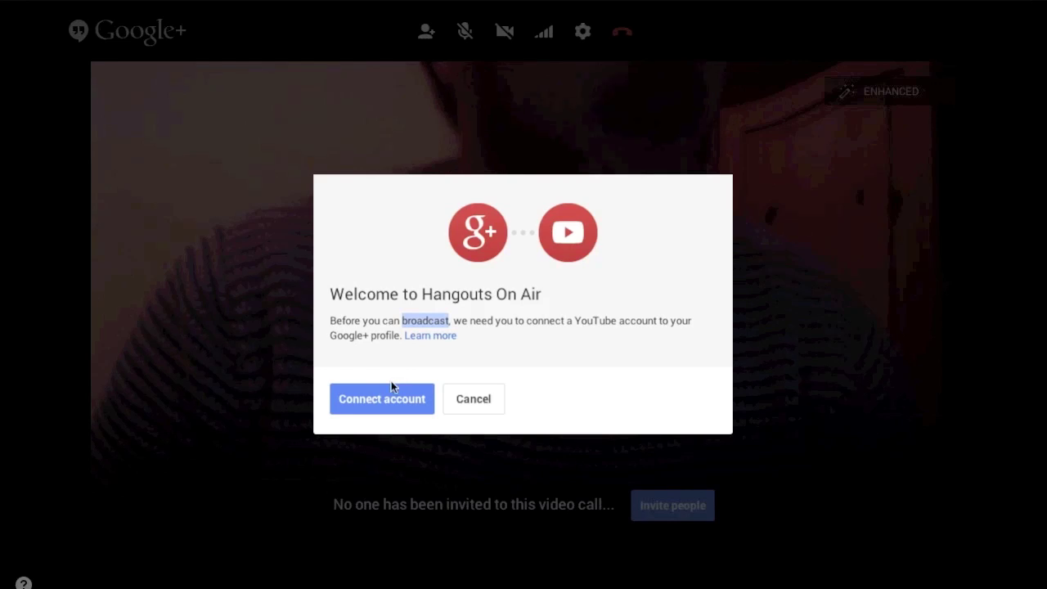
click(381, 400)
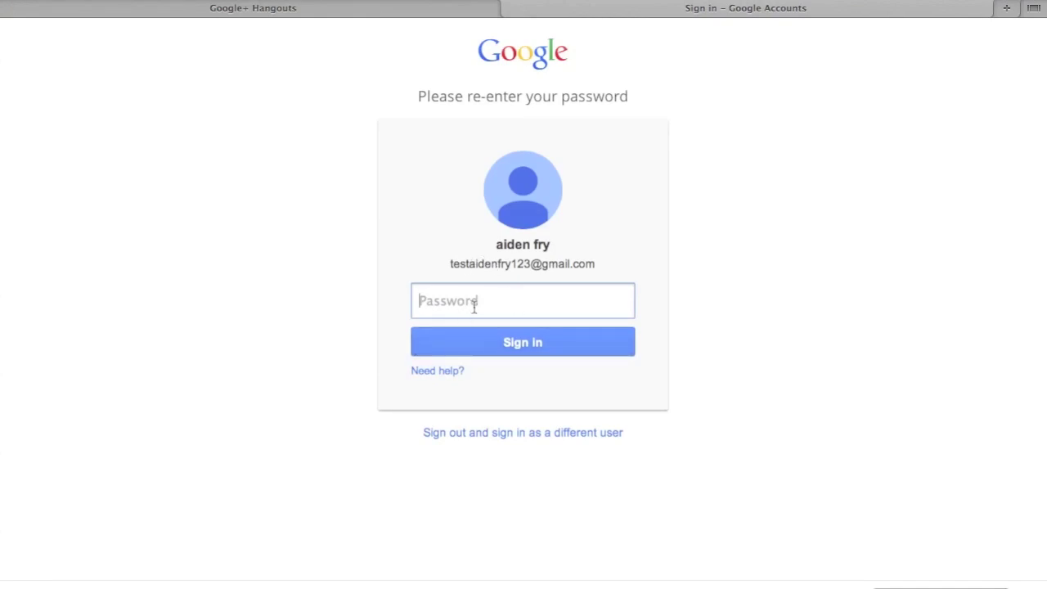
Re-enter the account password and scroll through the recovery options page.
text(********)
key(Return)
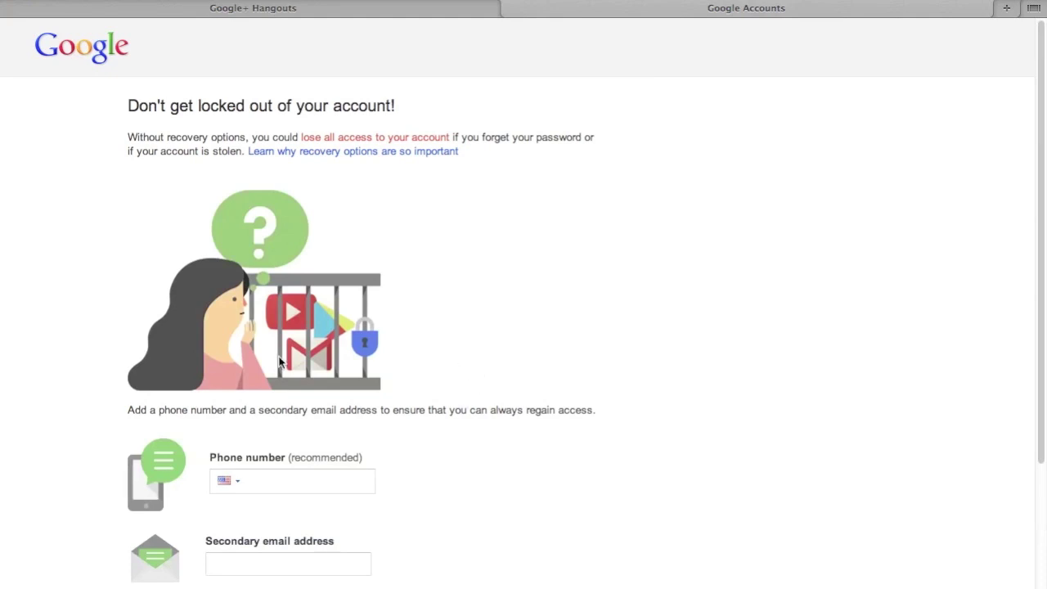
scroll(328, 246, down, 2)
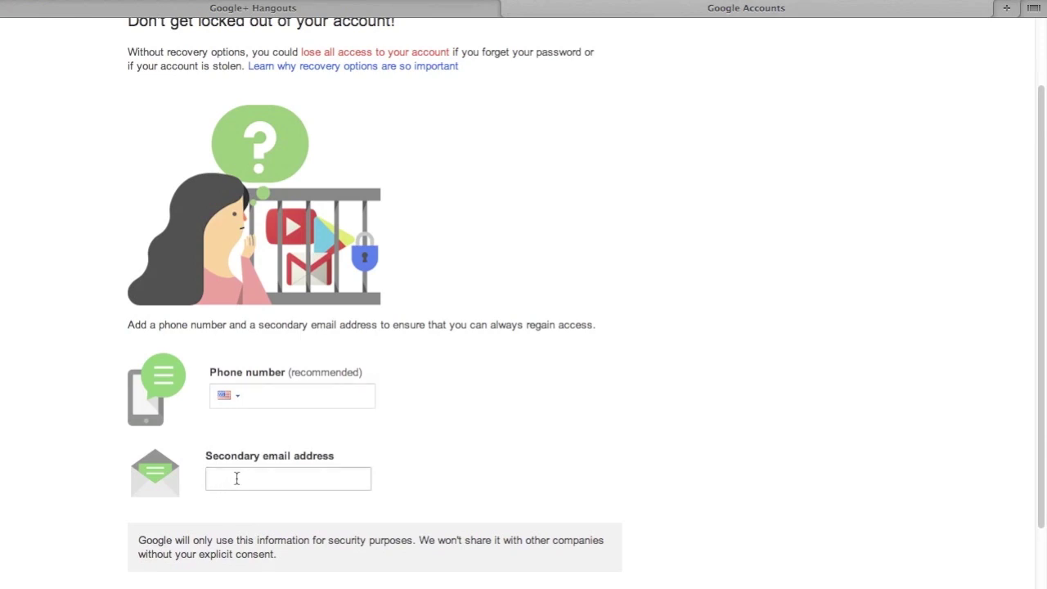
scroll(236, 478, up, 2)
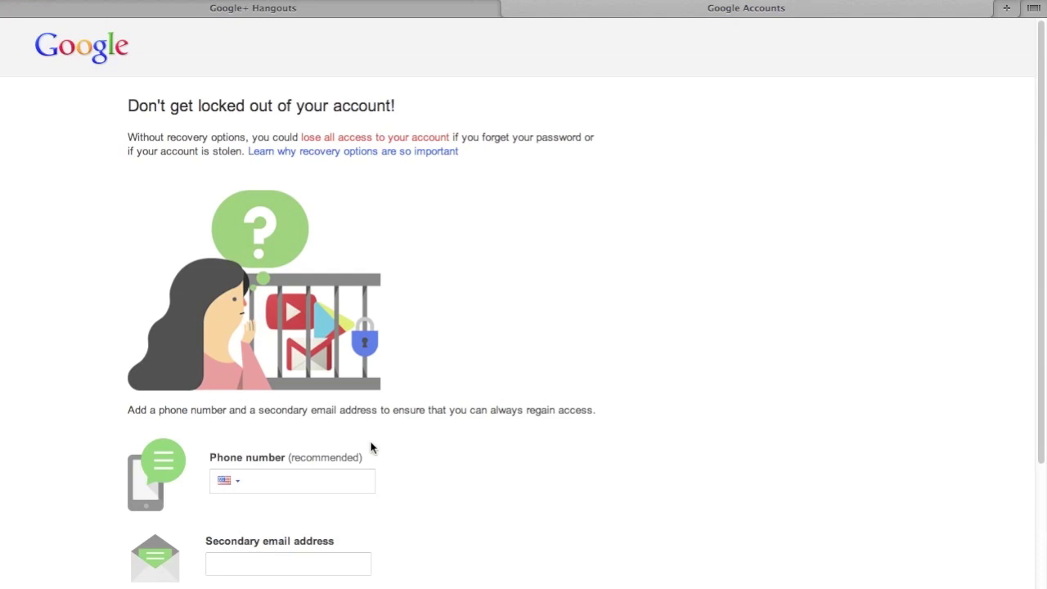
scroll(371, 446, down, 4)
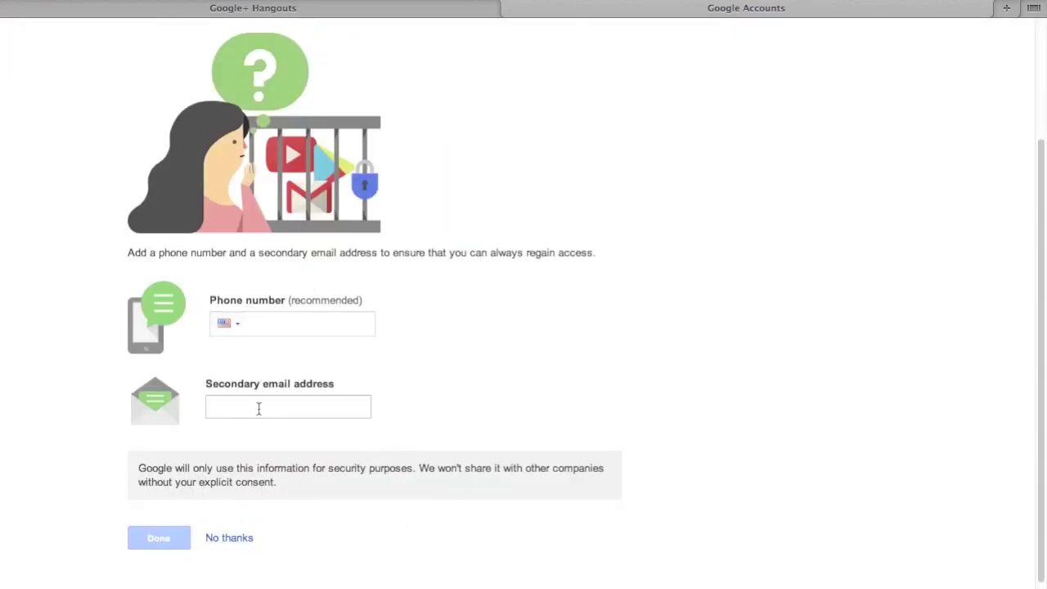
scroll(259, 407, up, 4)
scroll(262, 373, down, 3)
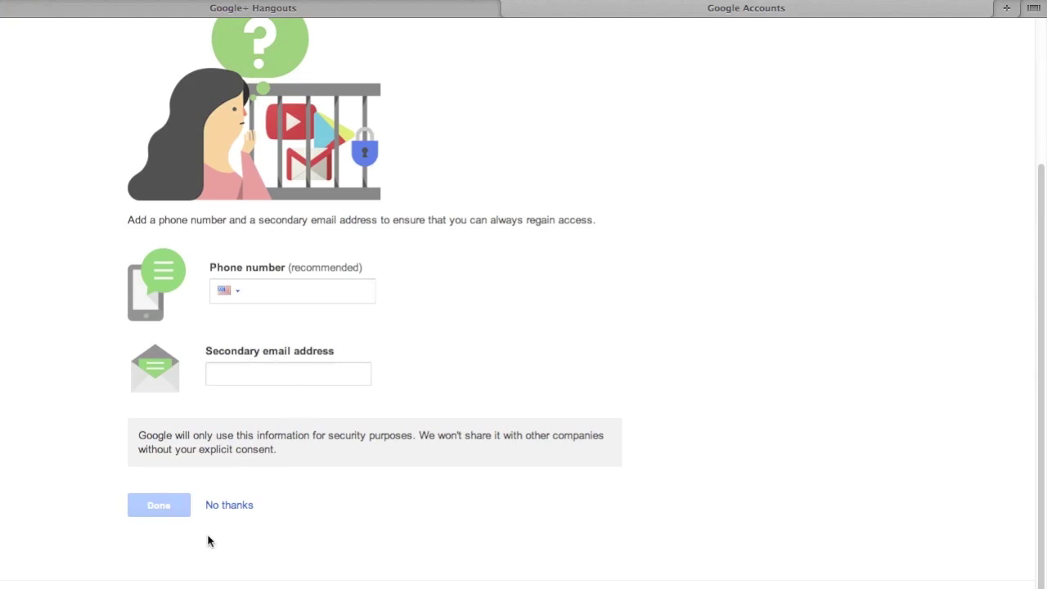
Skip the recovery options, accept using YouTube as the Google profile, and return to Hangouts.
click(219, 512)
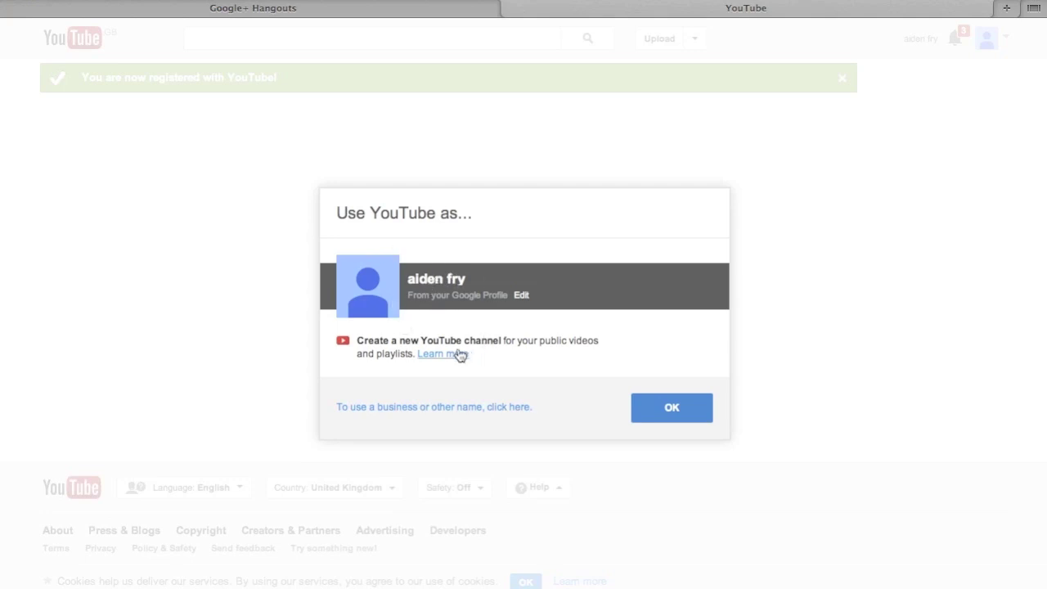
click(662, 414)
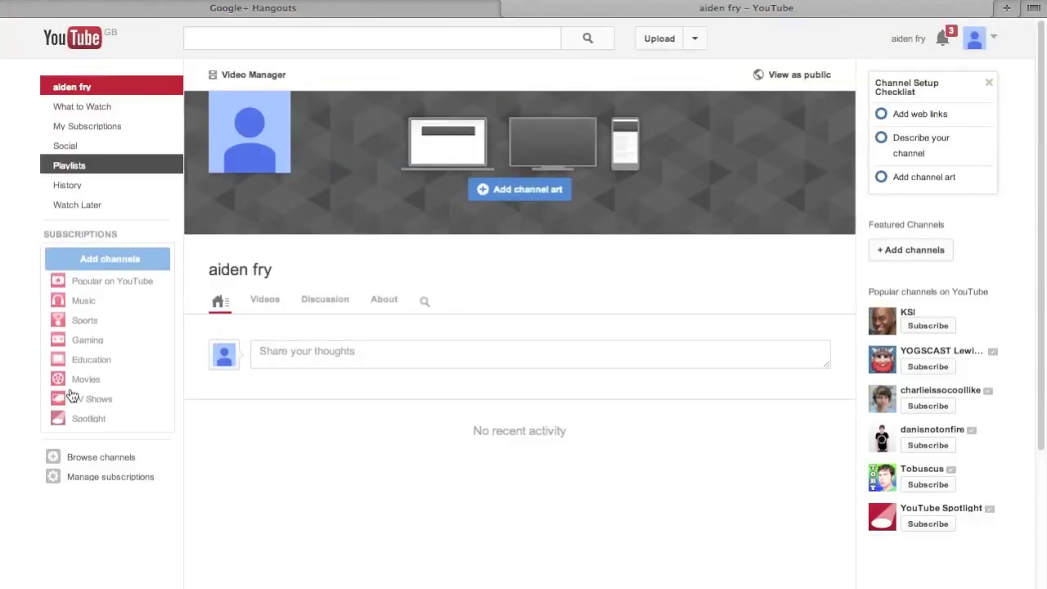
click(977, 38)
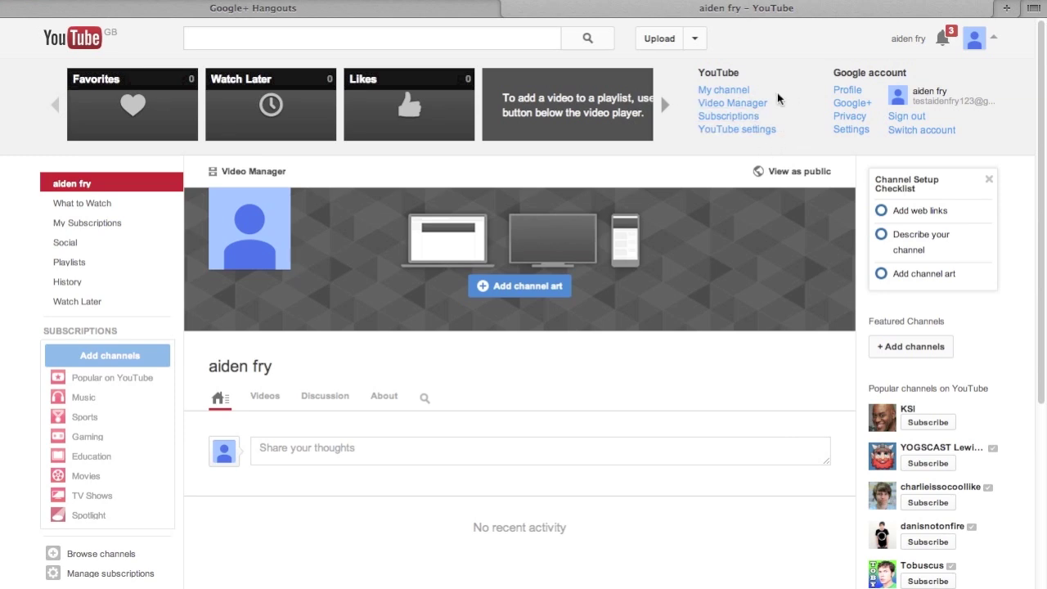
click(366, 12)
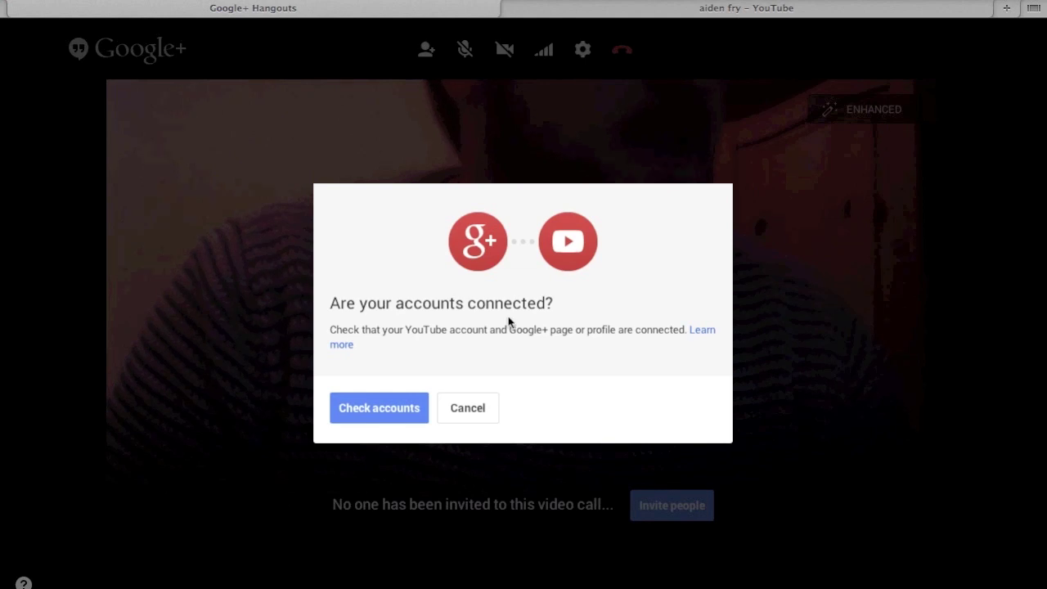
Check whether the accounts are connected, then retry connecting the YouTube account.
click(379, 414)
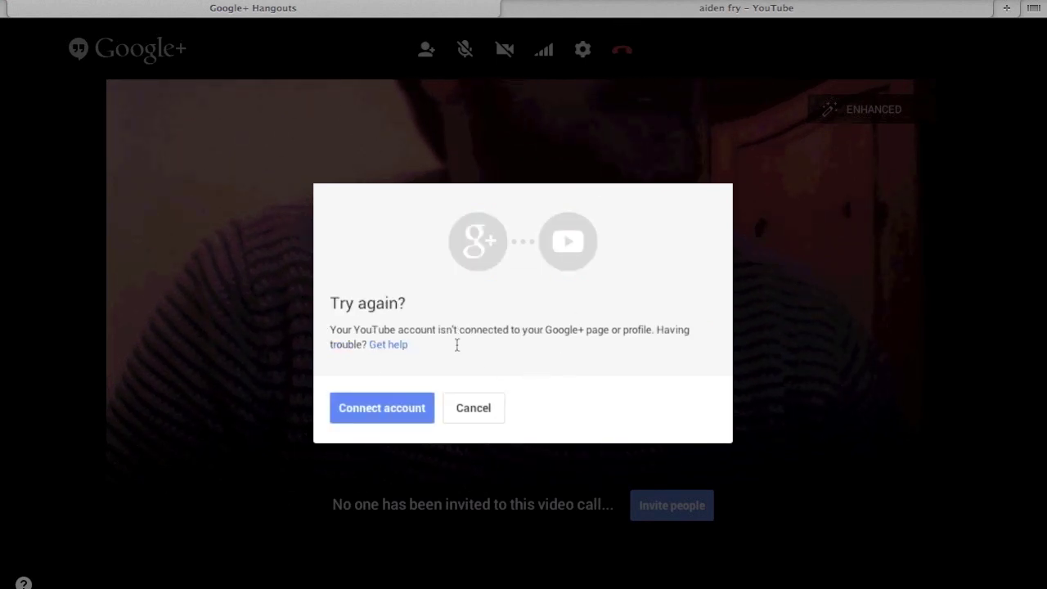
click(373, 413)
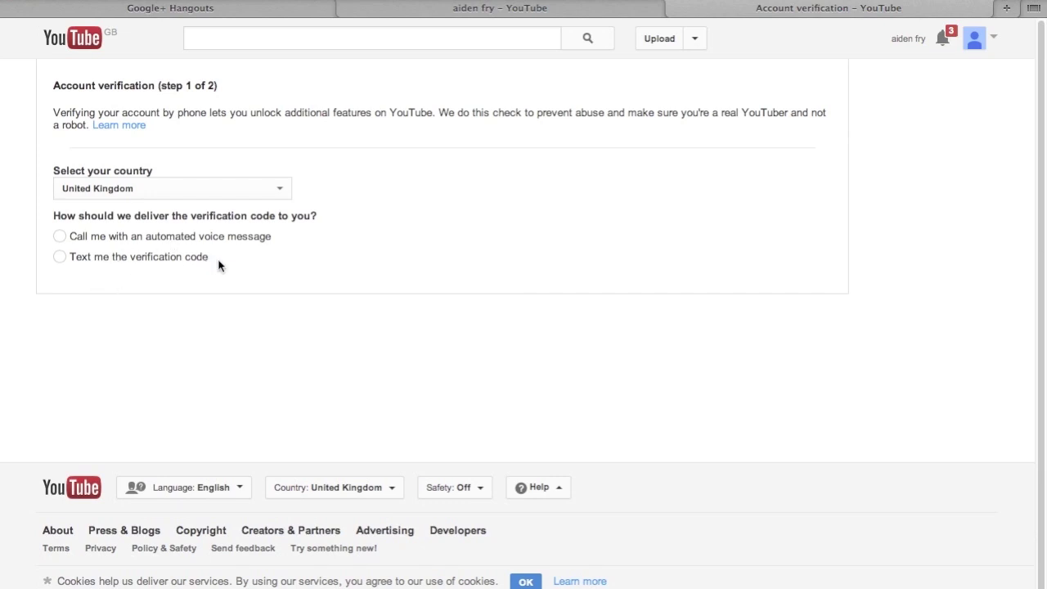
Choose text-message delivery for the verification code and select the invalid phone number text.
click(103, 257)
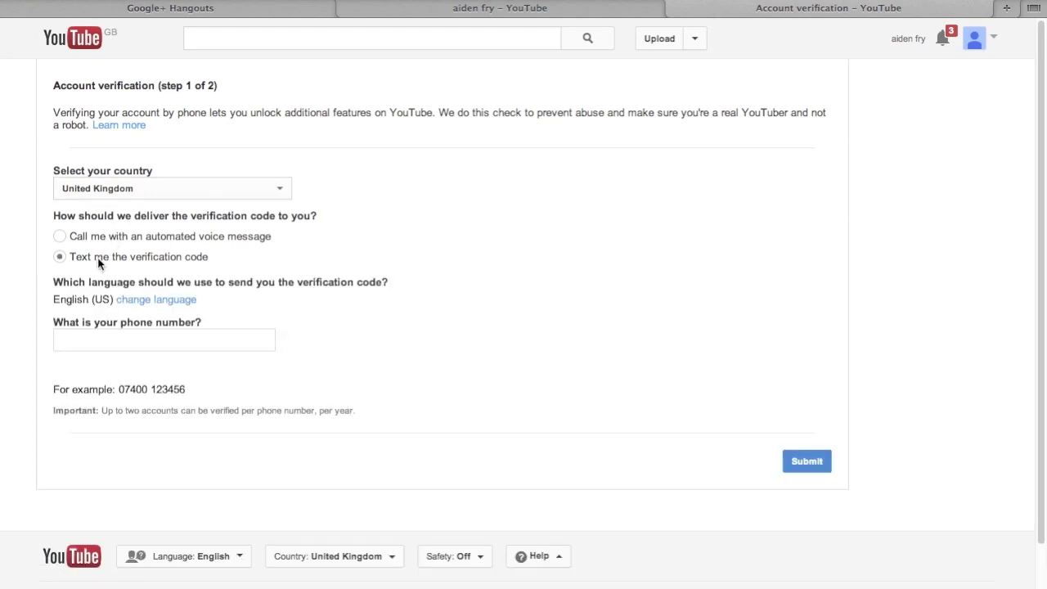
click(102, 341)
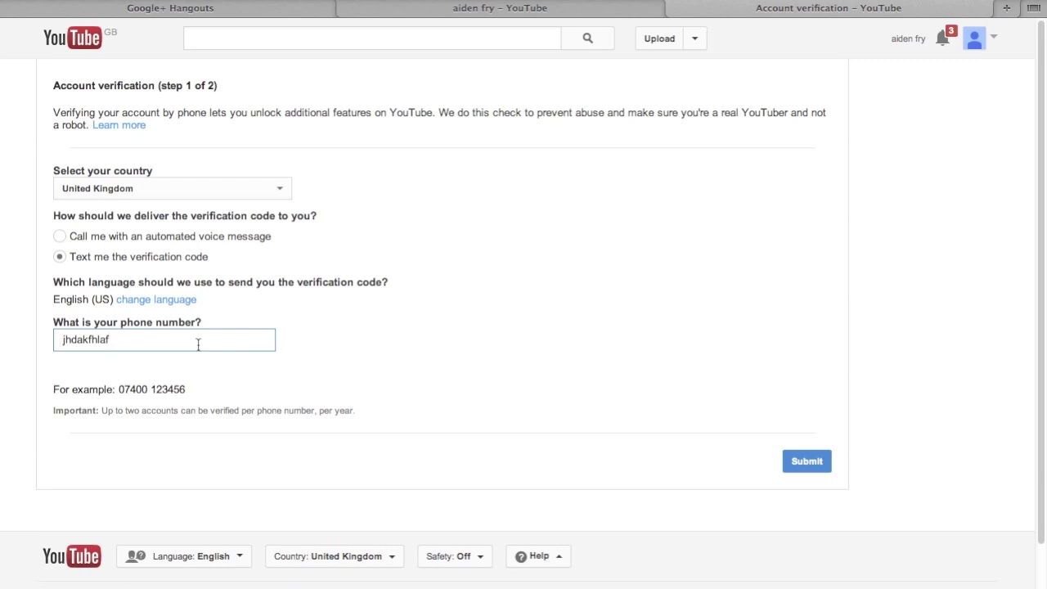
double_click(149, 342)
Name the Hangout On Air 'Hello World'.
click(203, 12)
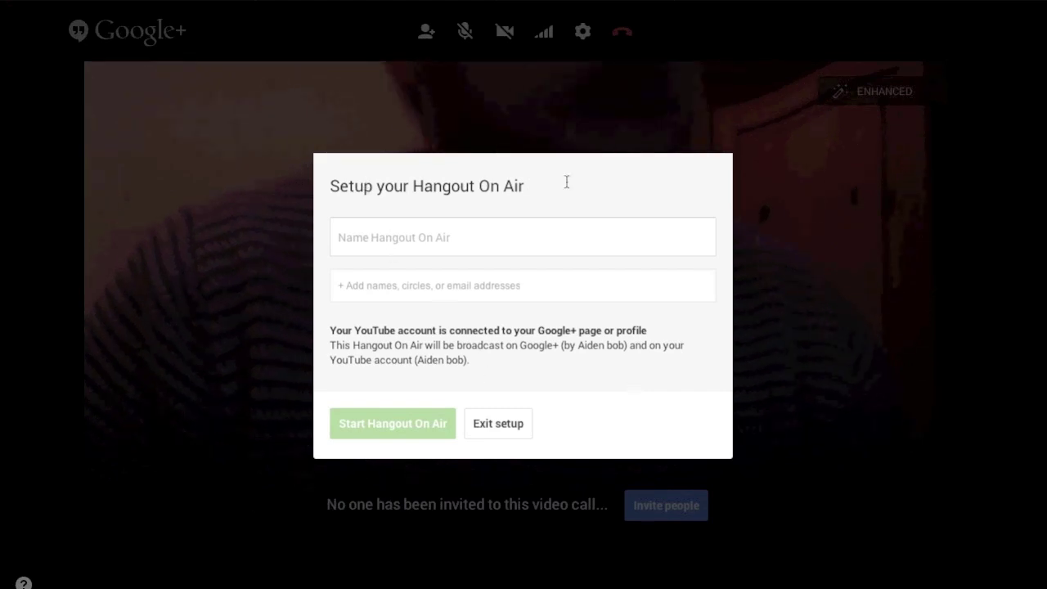
click(522, 242)
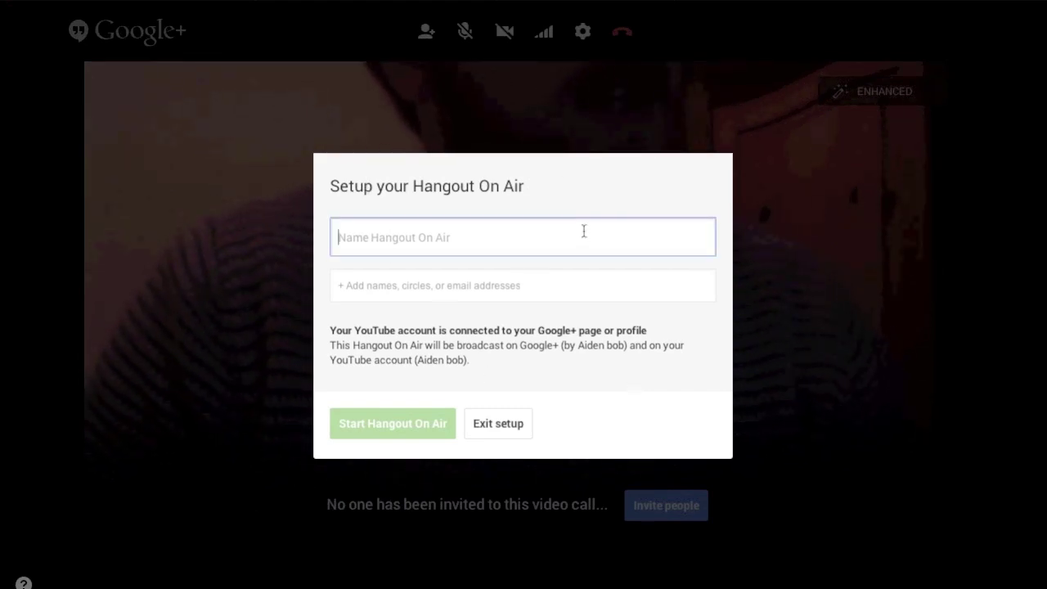
text(Hello World)
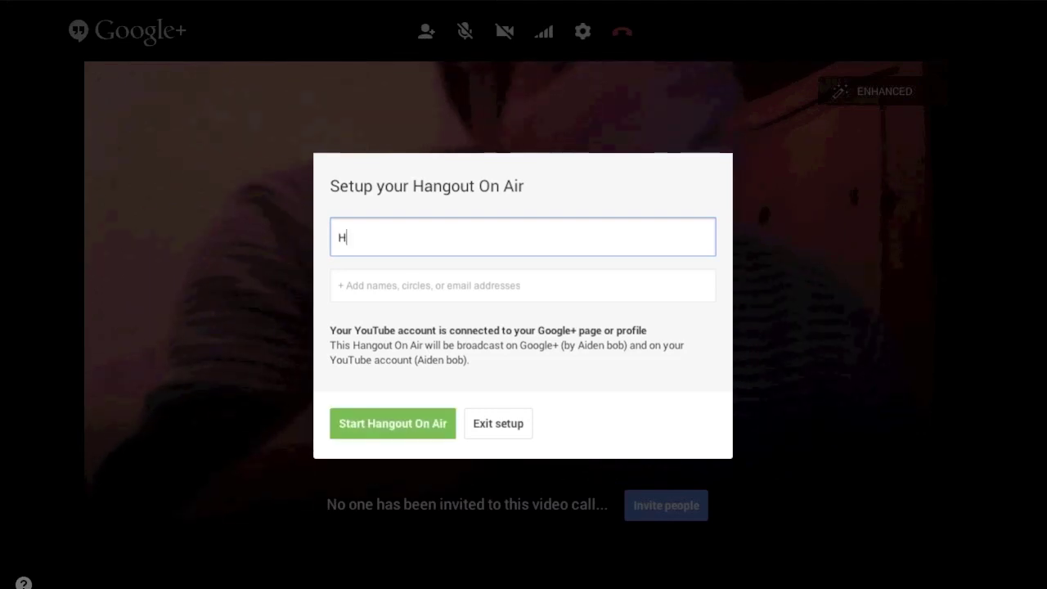
key(Tab)
click(429, 236)
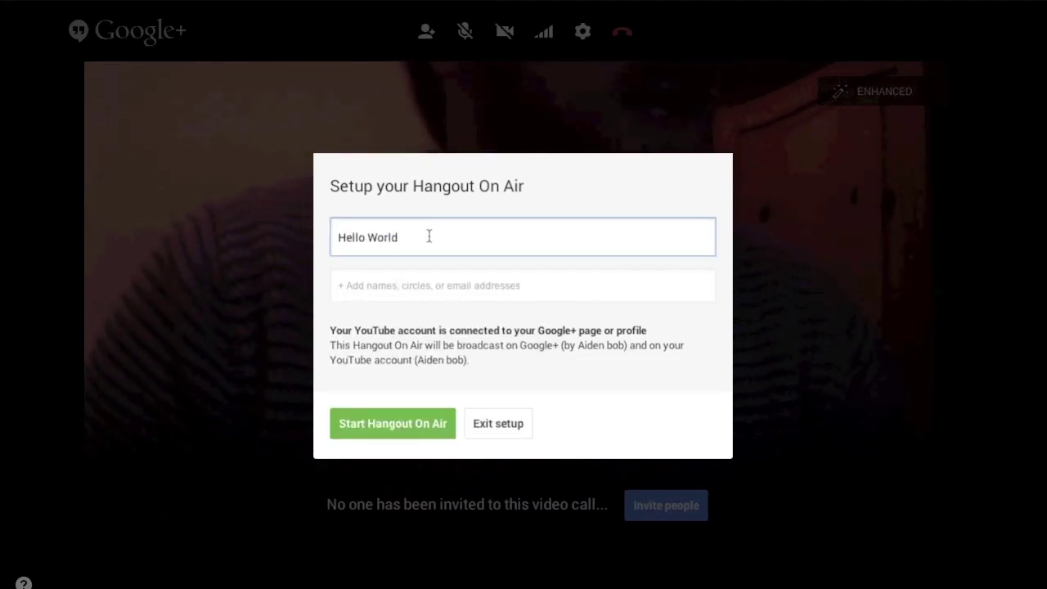
Invite the TVP Friends circle and start the Hangout On Air.
click(377, 285)
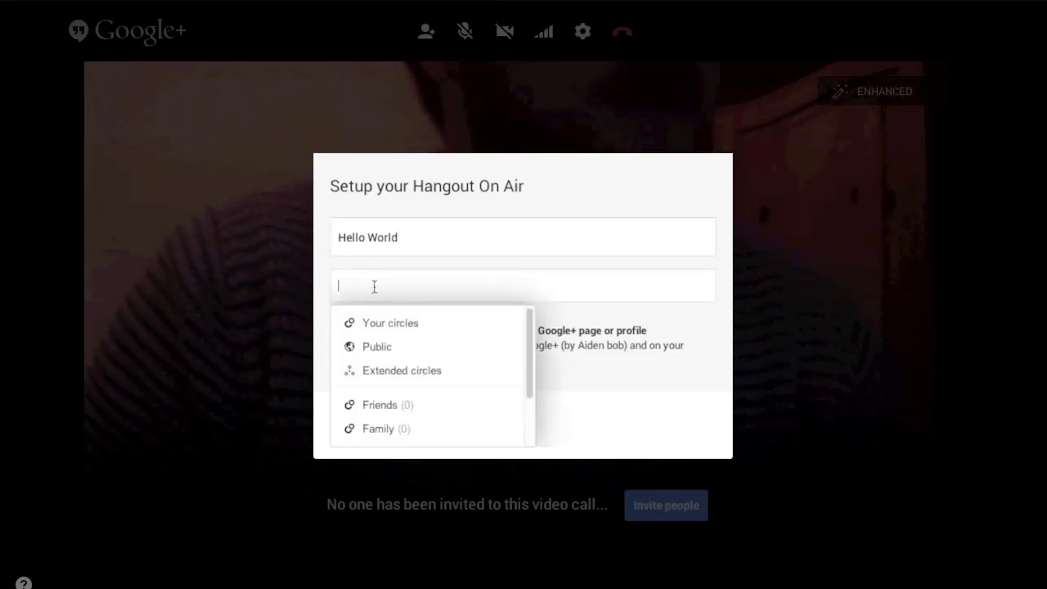
scroll(480, 393, down, 2)
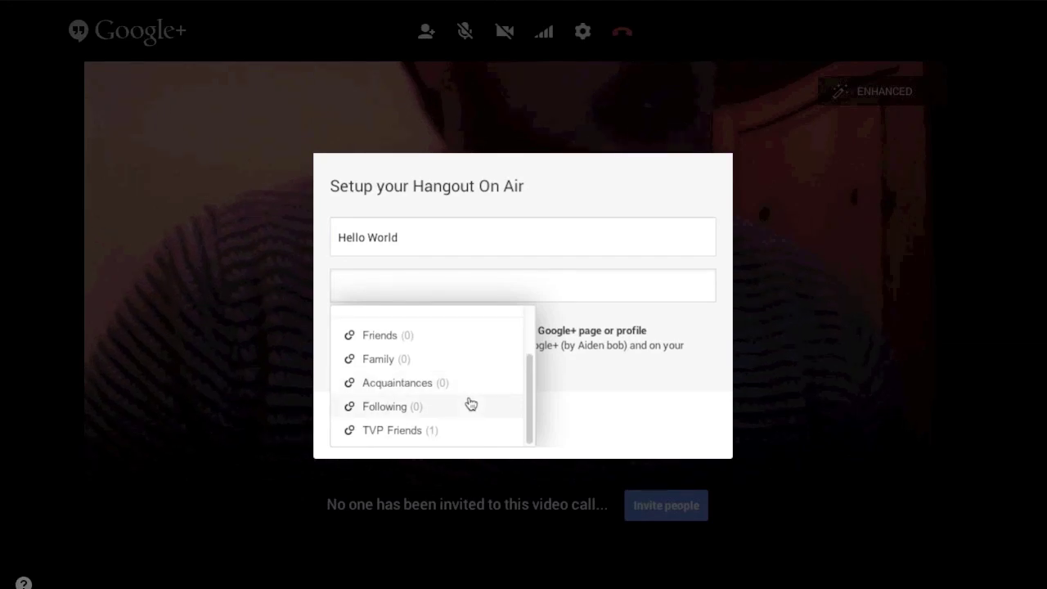
click(407, 430)
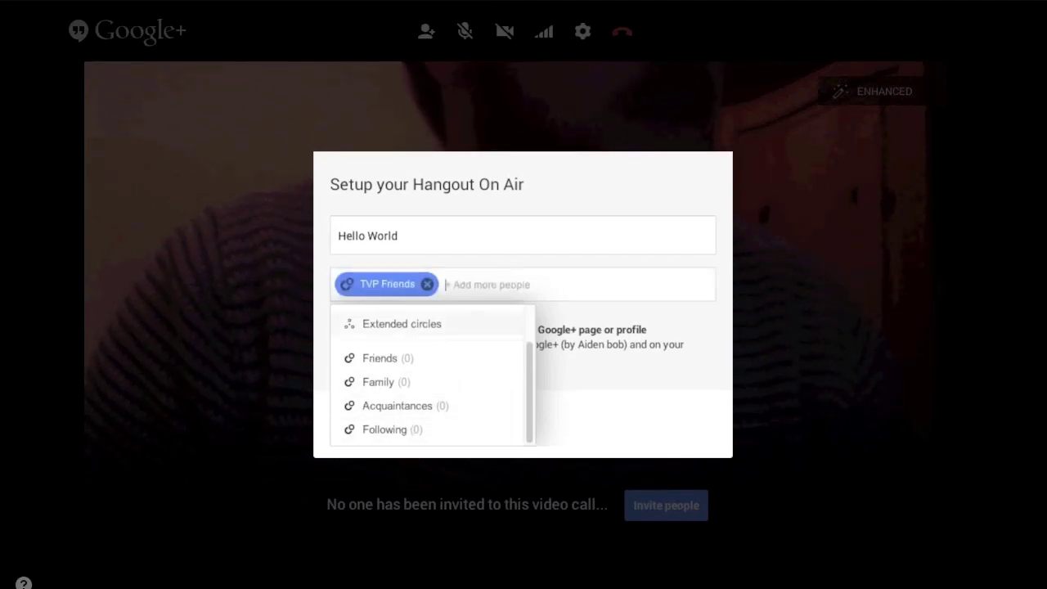
text(aid)
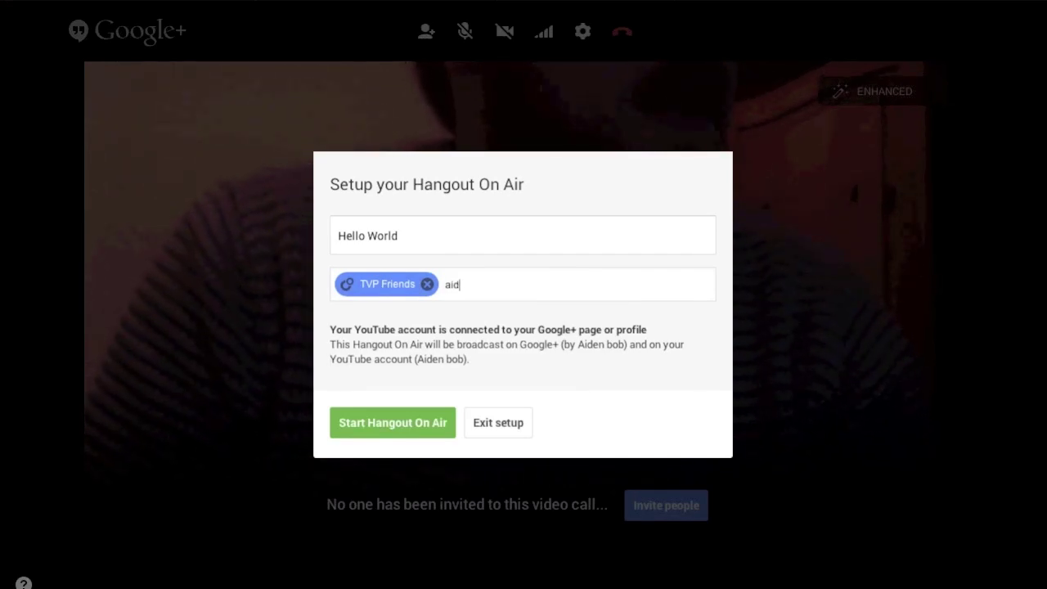
key(BackSpace)
key(BackSpace)
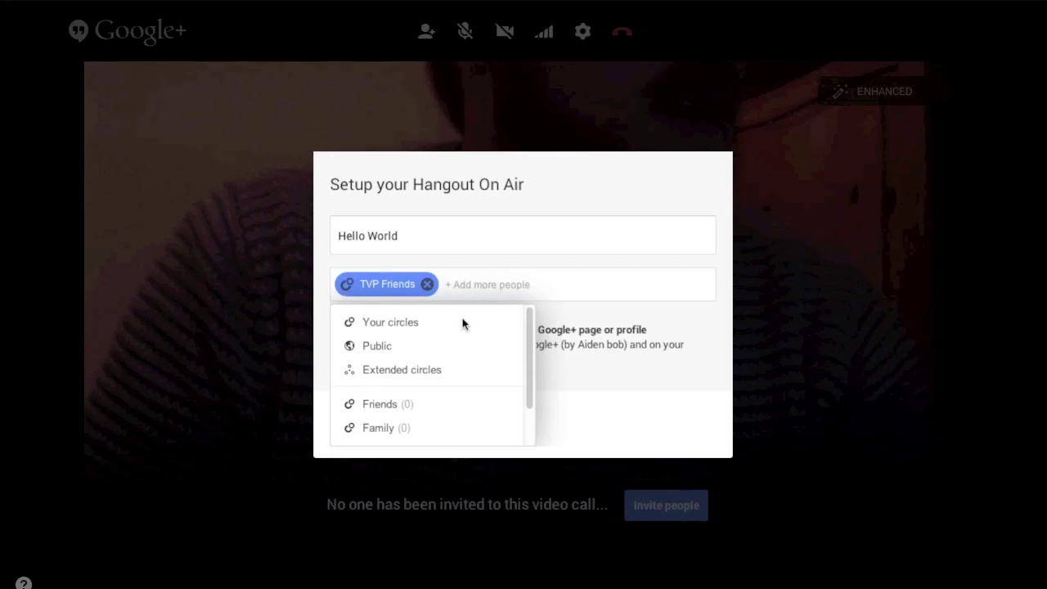
click(691, 330)
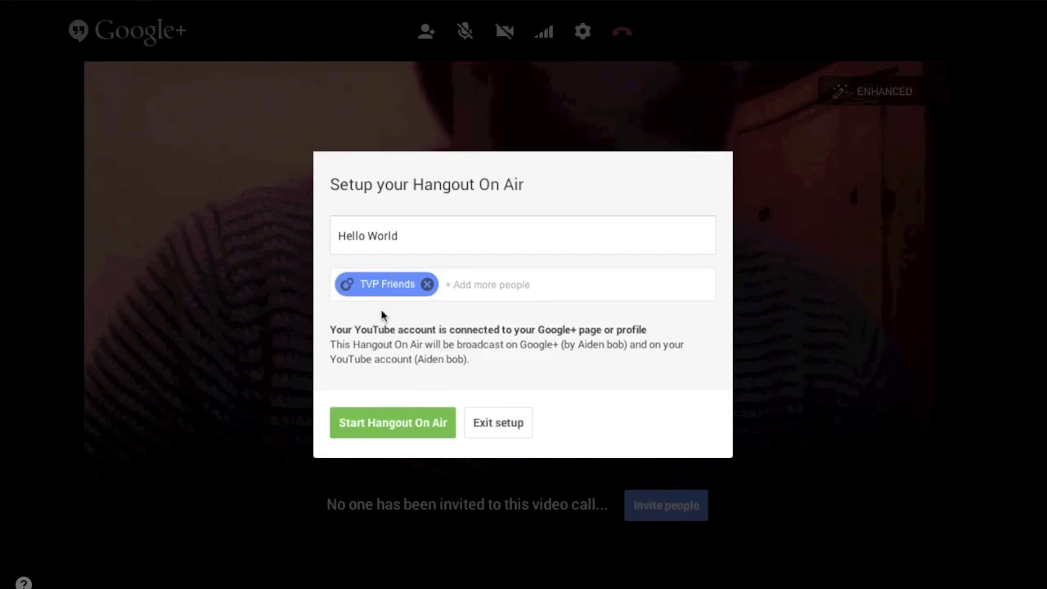
mouse_move(379, 295)
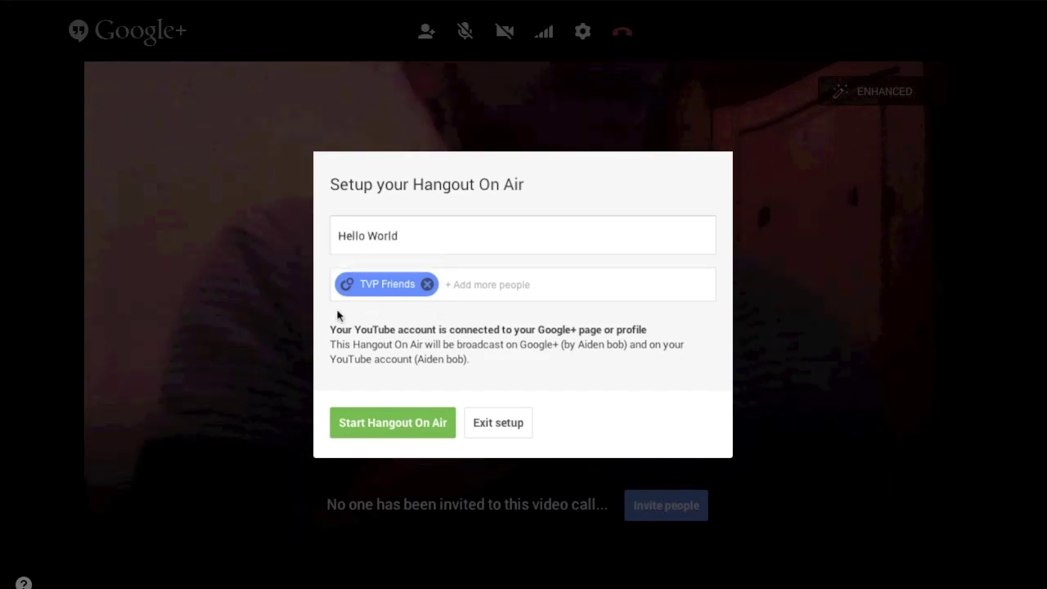
click(402, 429)
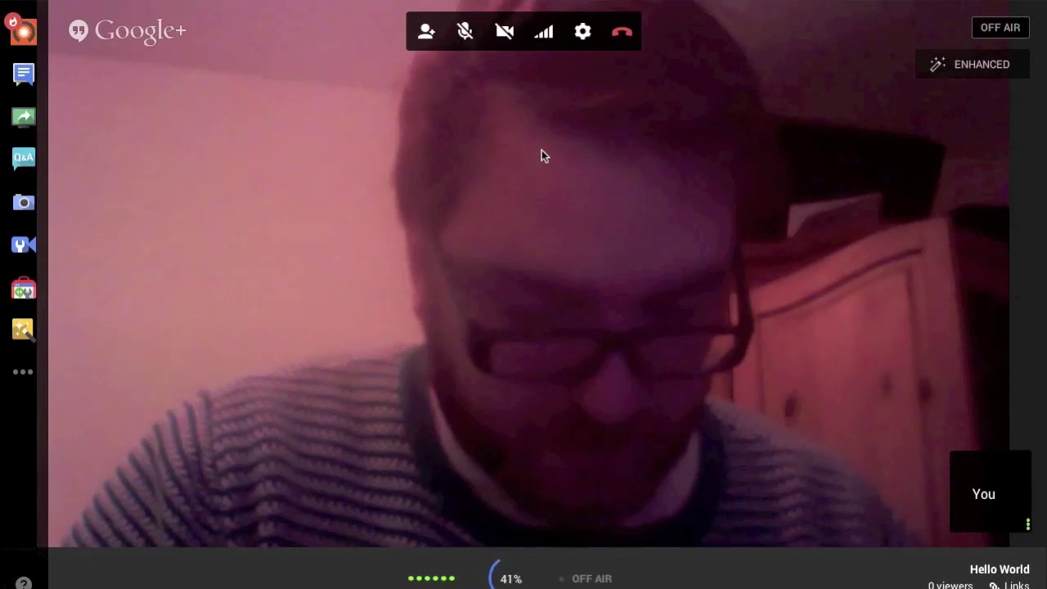
Move the Hangout window down and display the page's URL path.
drag(547, 0, 543, 11)
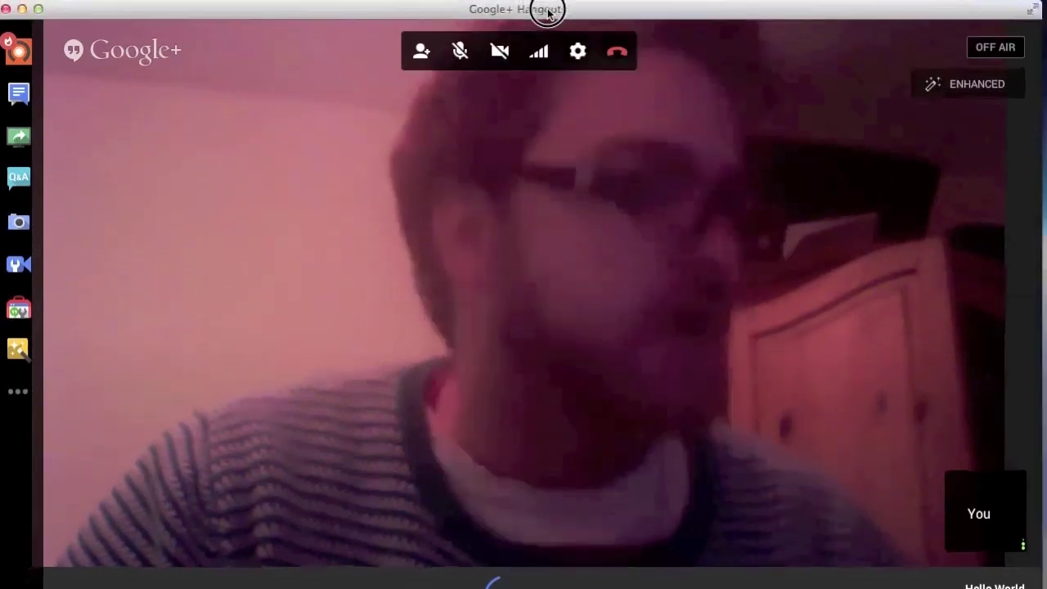
mouse_move(800, 8)
mouse_down()
mouse_move(790, 145)
mouse_move(786, 52)
mouse_move(804, 0)
mouse_up()
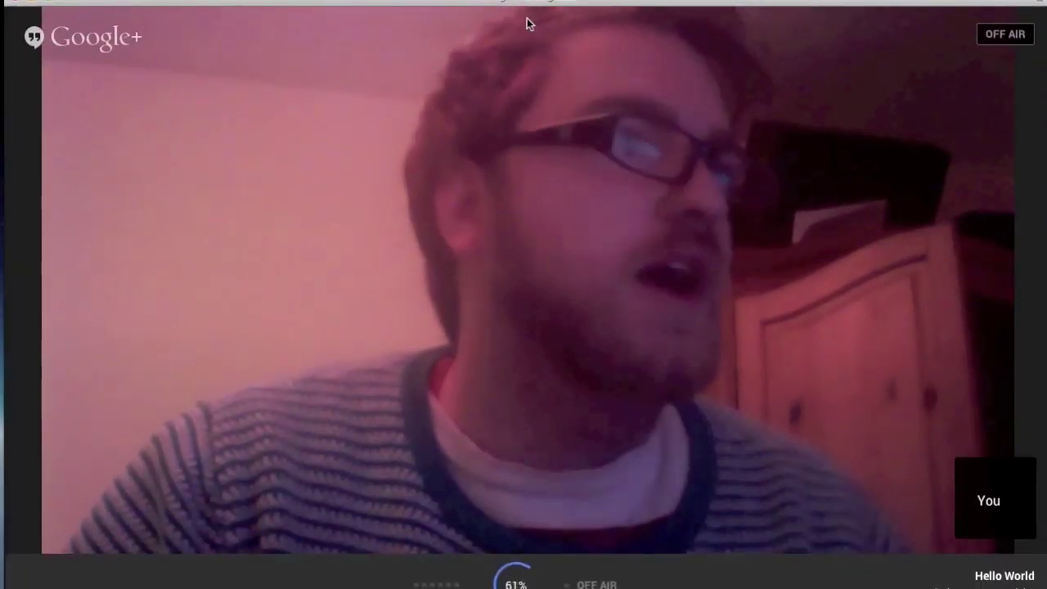
right_click(518, 0)
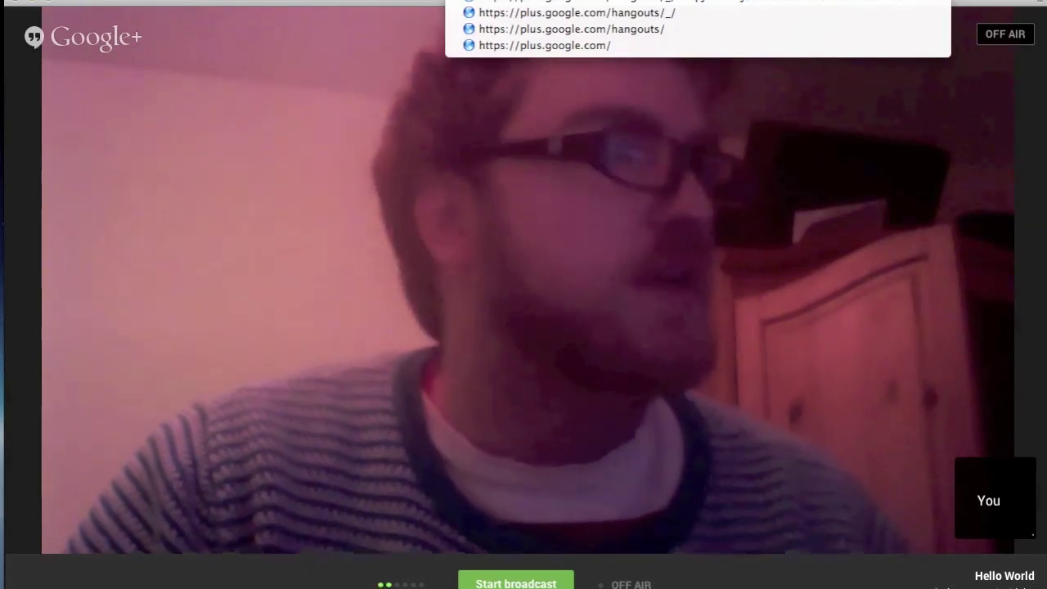
key(Escape)
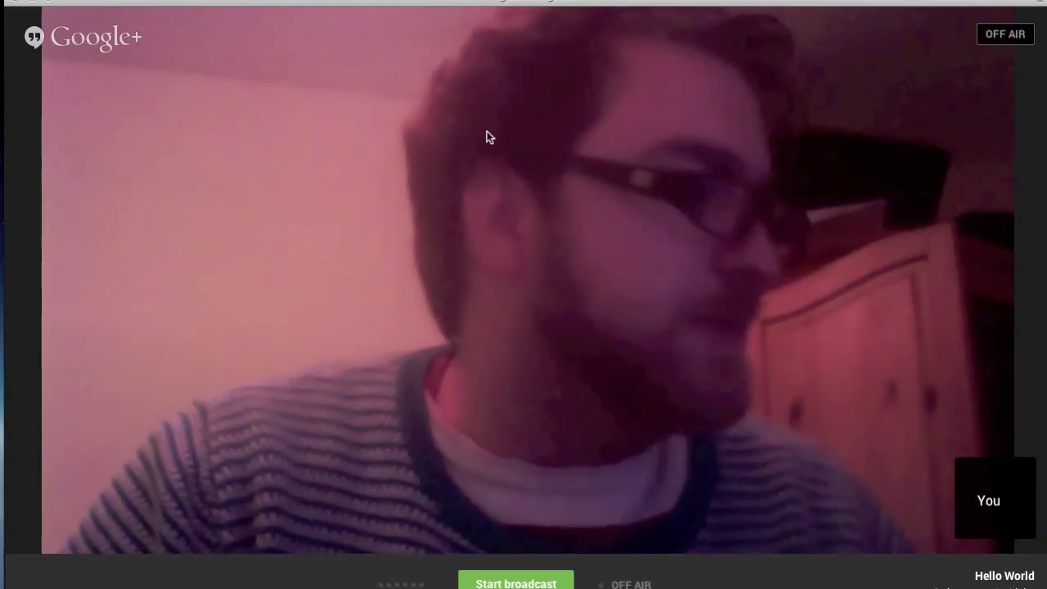
mouse_move(525, 257)
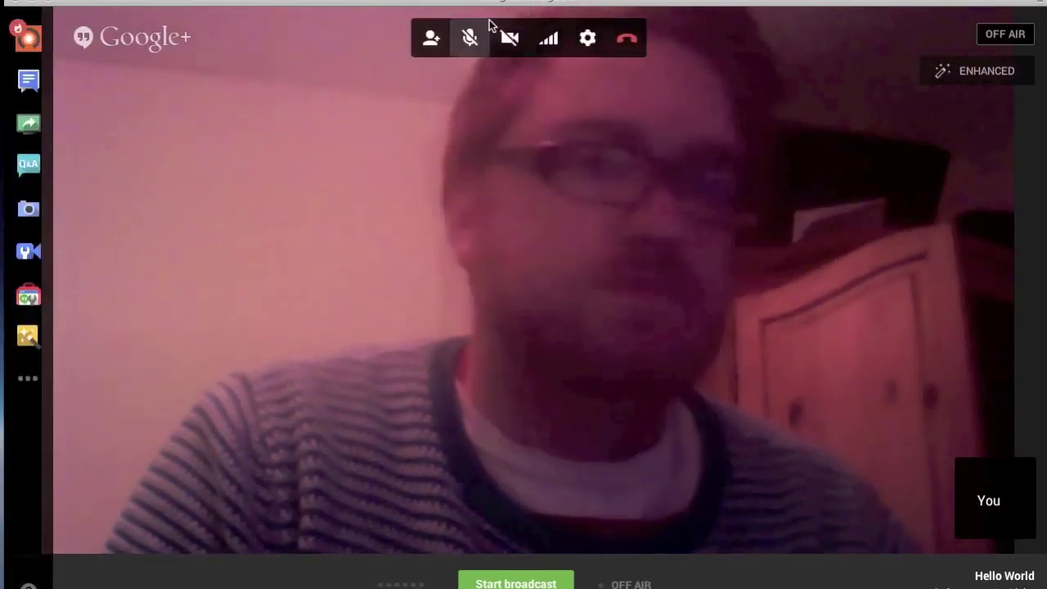
right_click(503, 2)
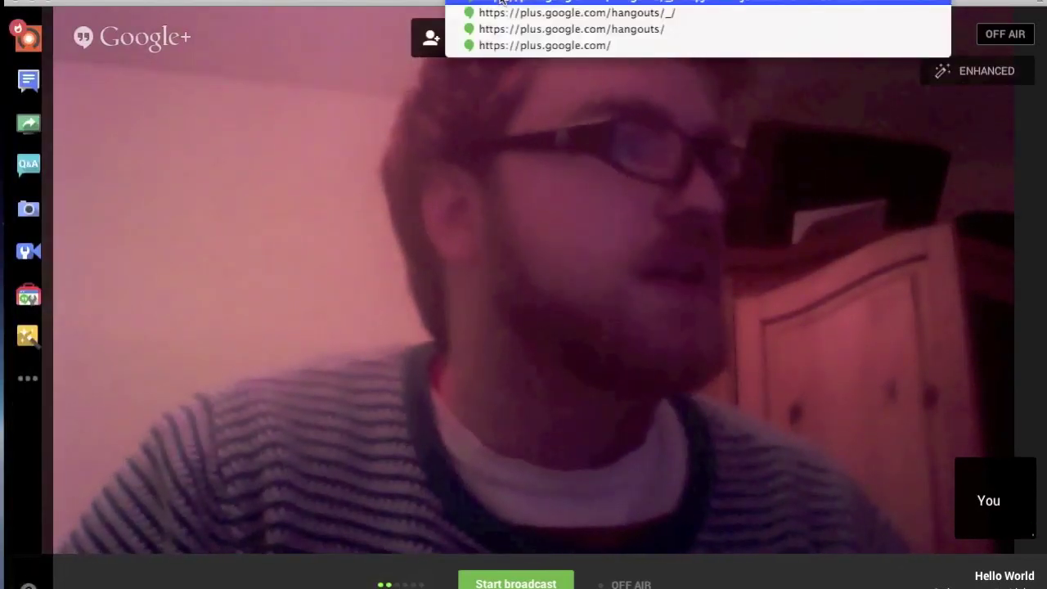
click(365, 2)
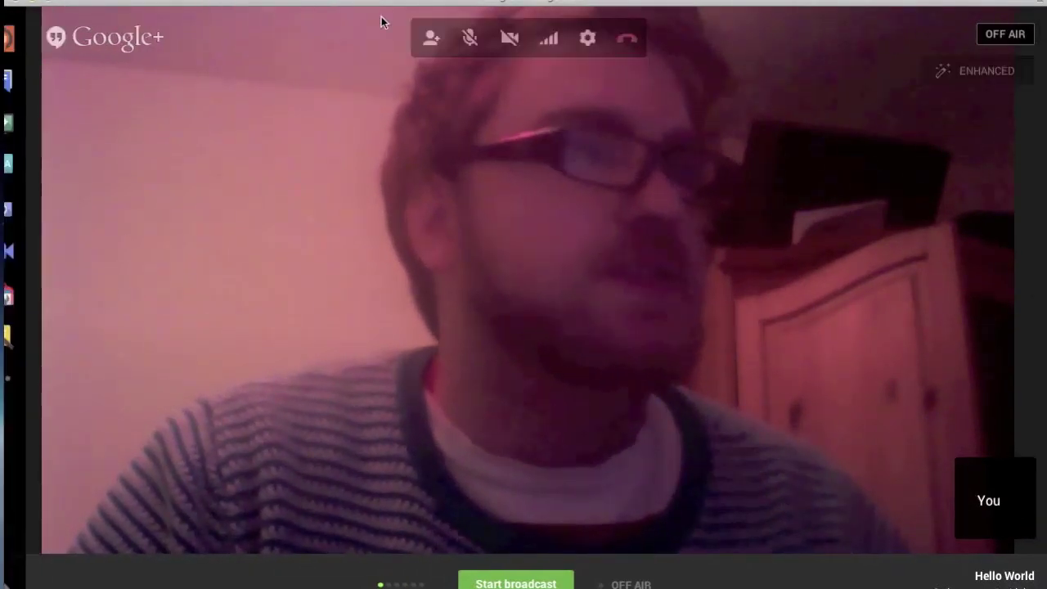
super+click(515, 3)
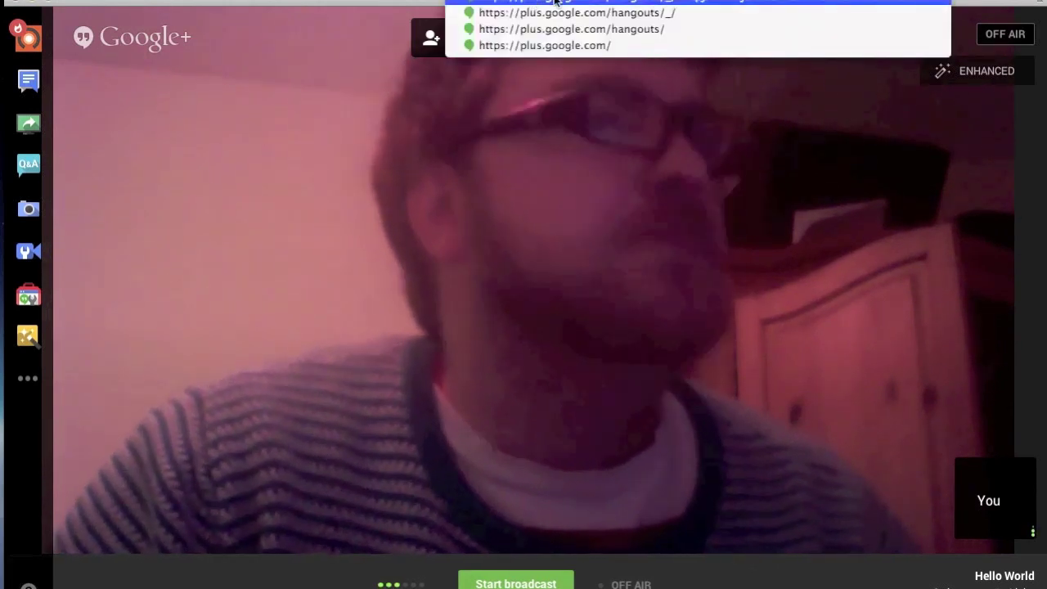
click(293, 3)
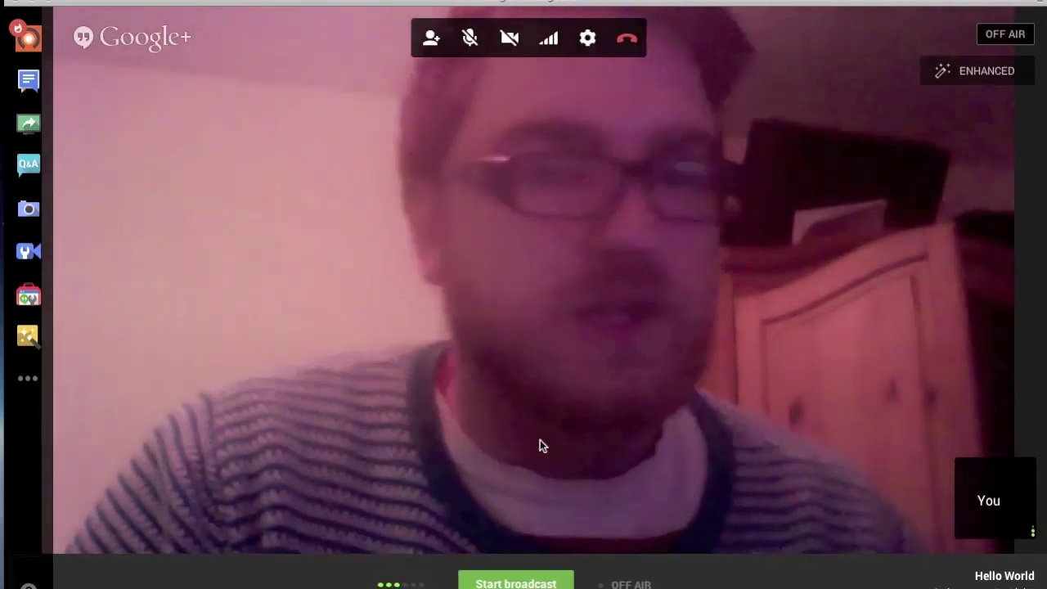
mouse_move(997, 522)
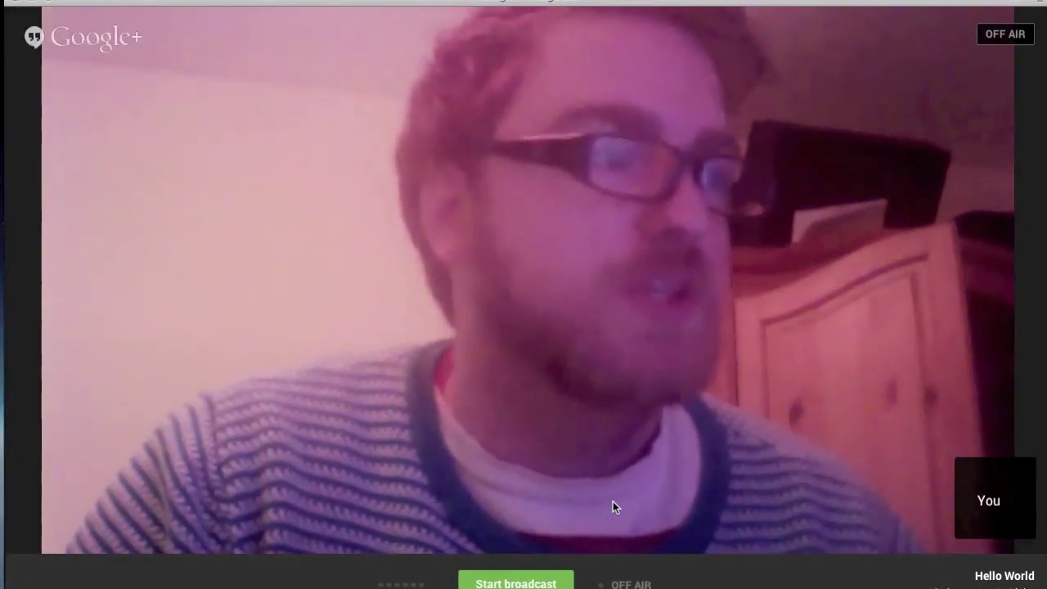
mouse_move(650, 568)
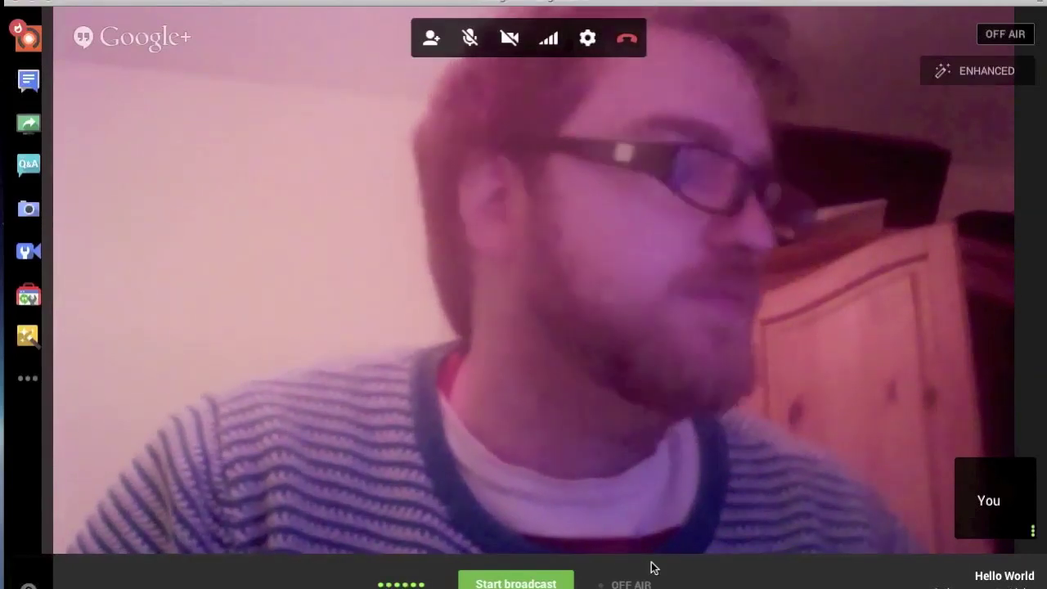
mouse_move(970, 491)
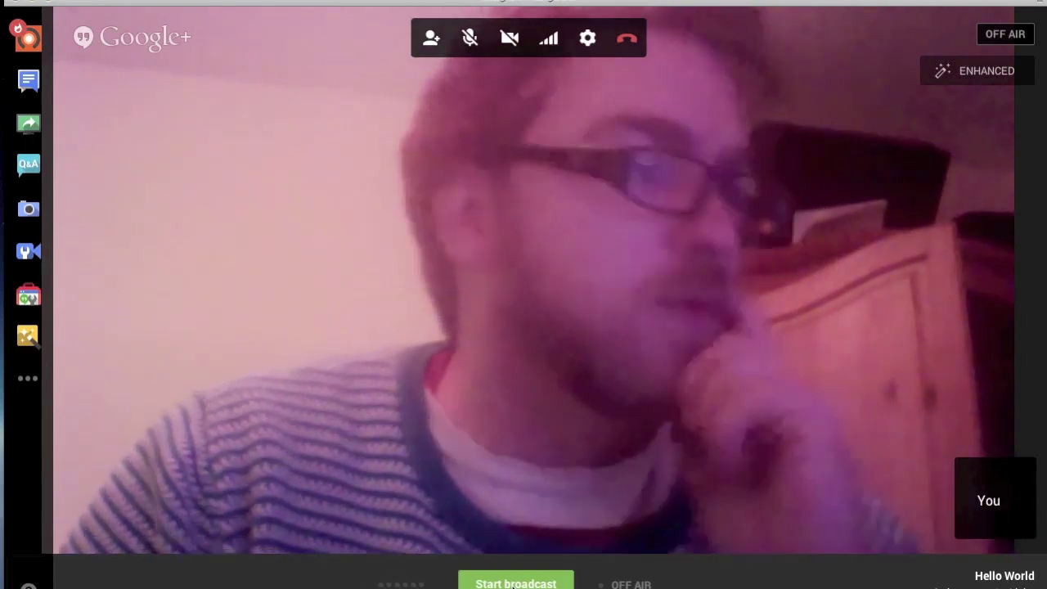
Start the Hello World broadcast and confirm broadcasting publicly on Google+ and YouTube.
click(507, 583)
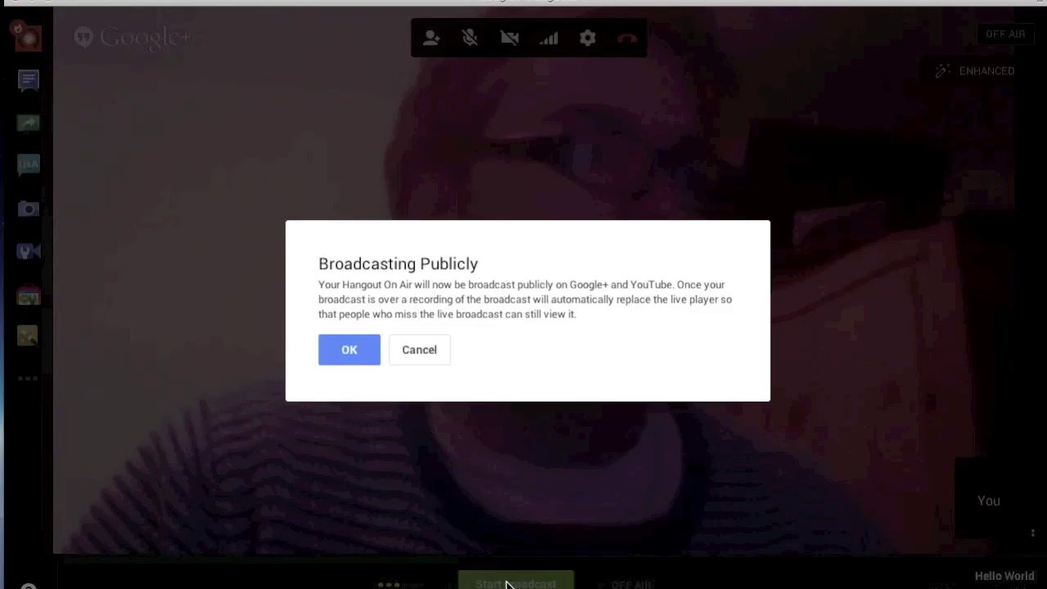
click(364, 360)
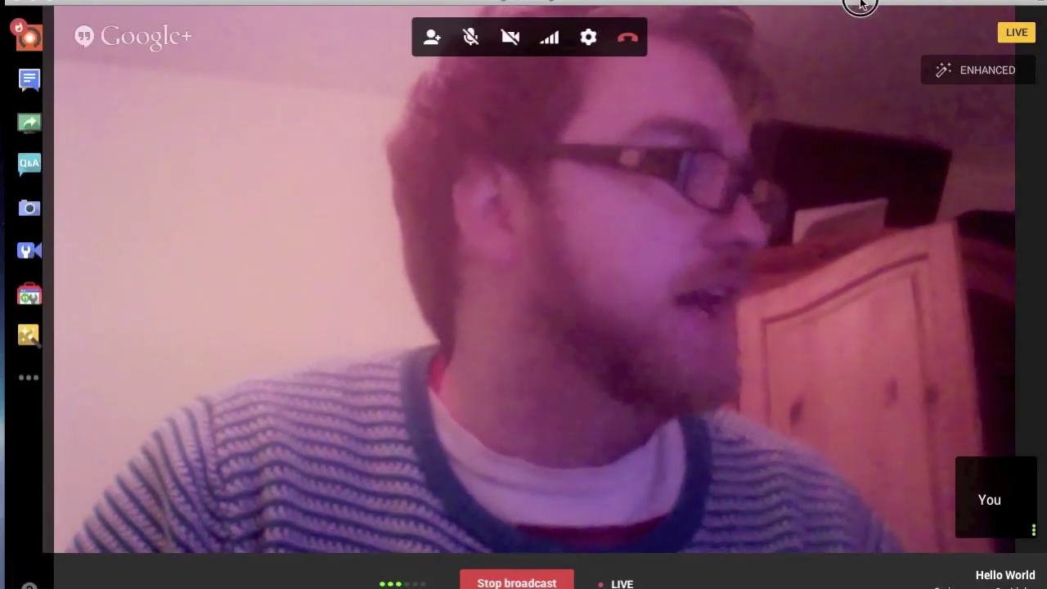
Hide the hangout window and check which account is signed in.
click(35, 1)
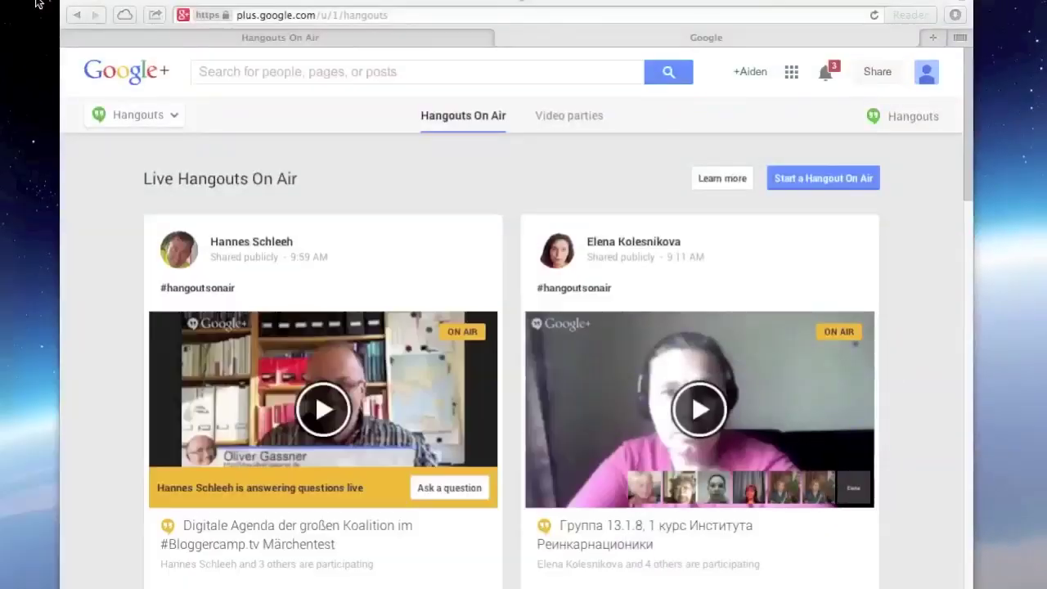
click(643, 17)
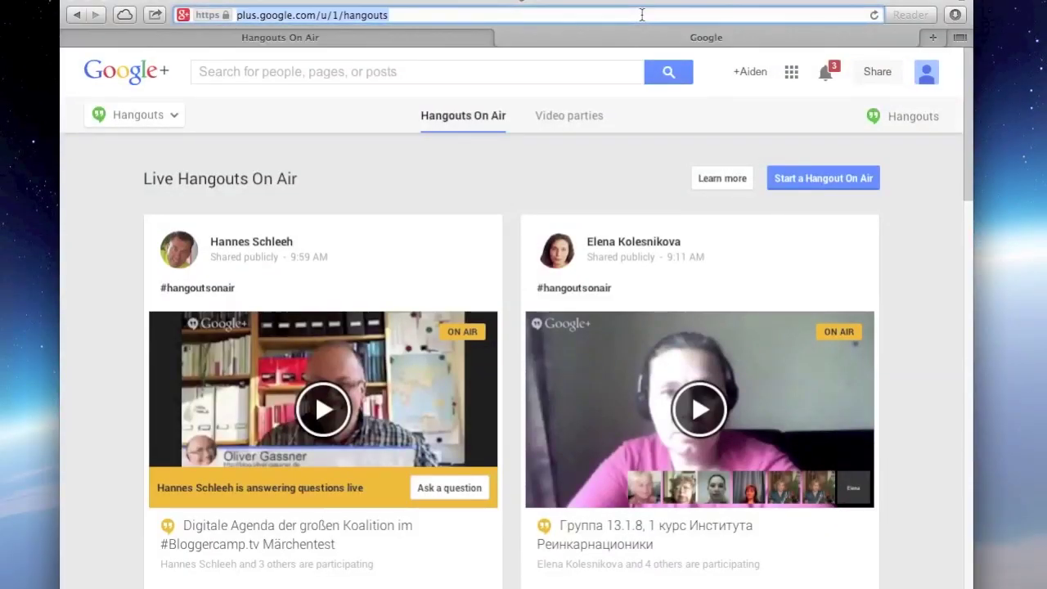
click(924, 77)
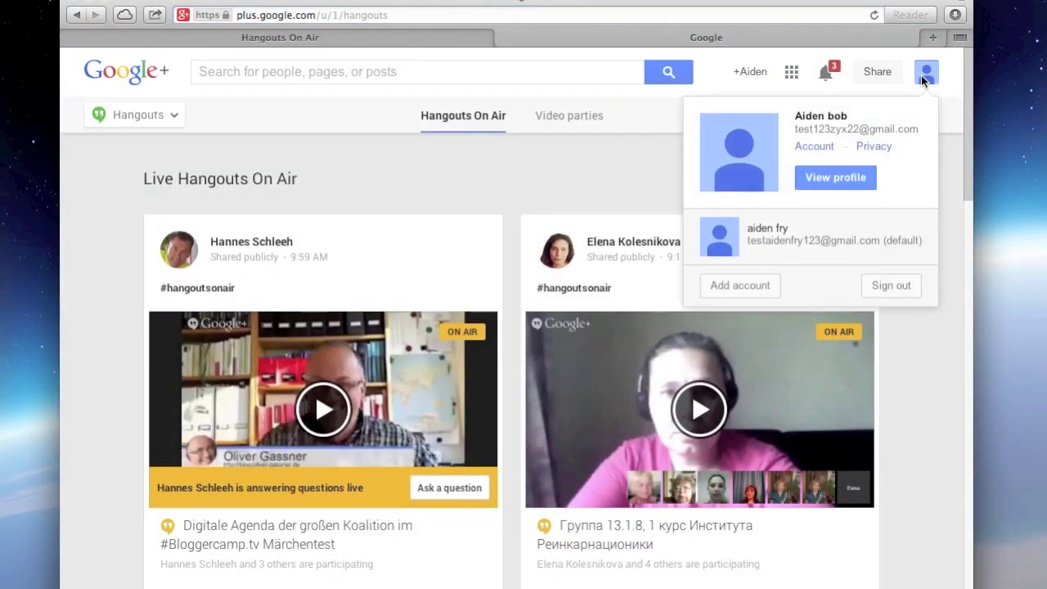
click(922, 76)
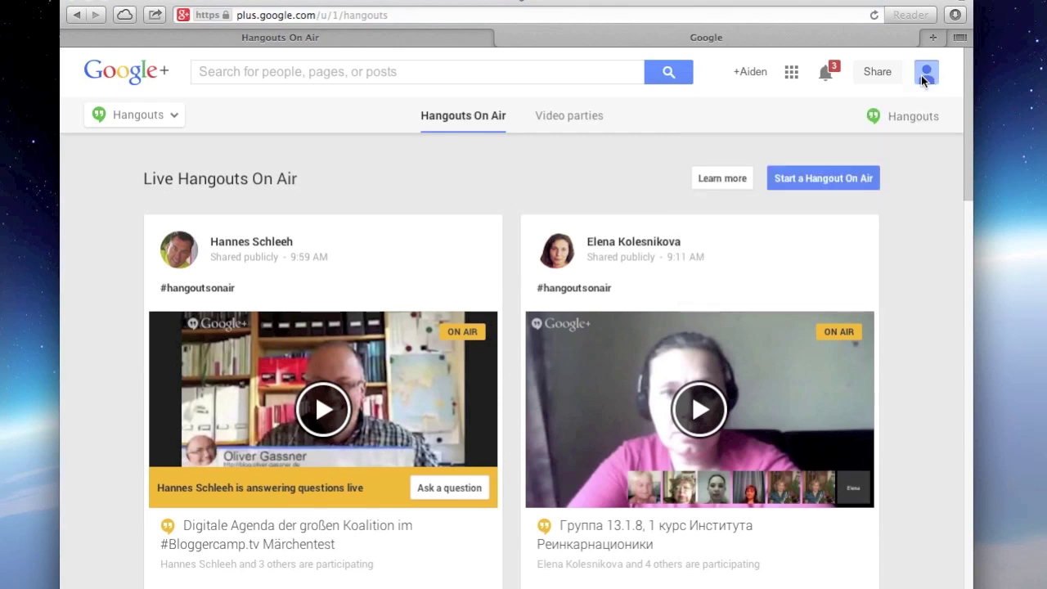
Load the YouTube home page from Safari's address bar.
click(309, 16)
text(y)
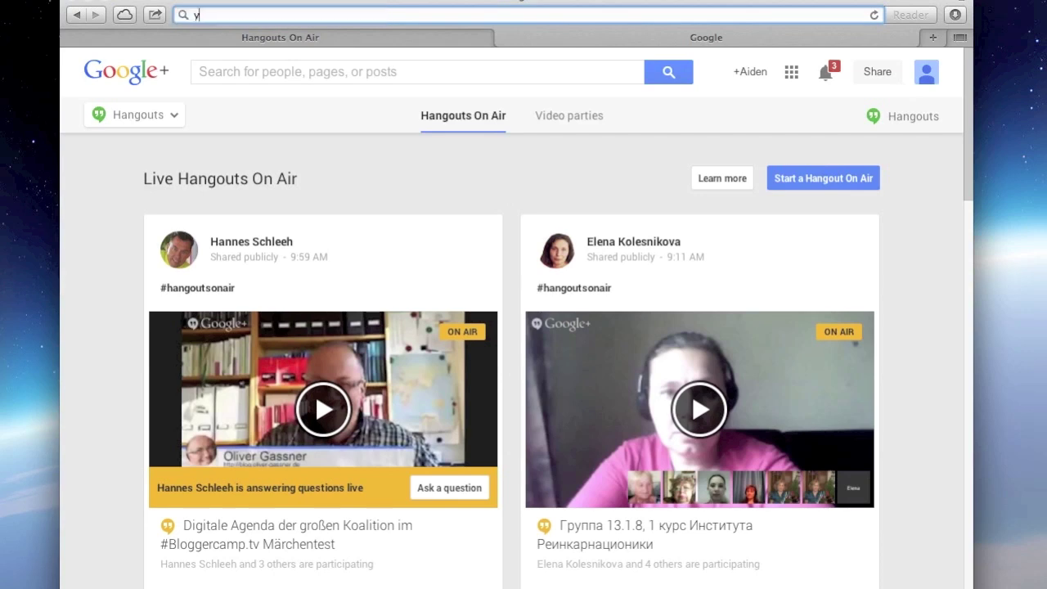
text(outube.com)
key(Return)
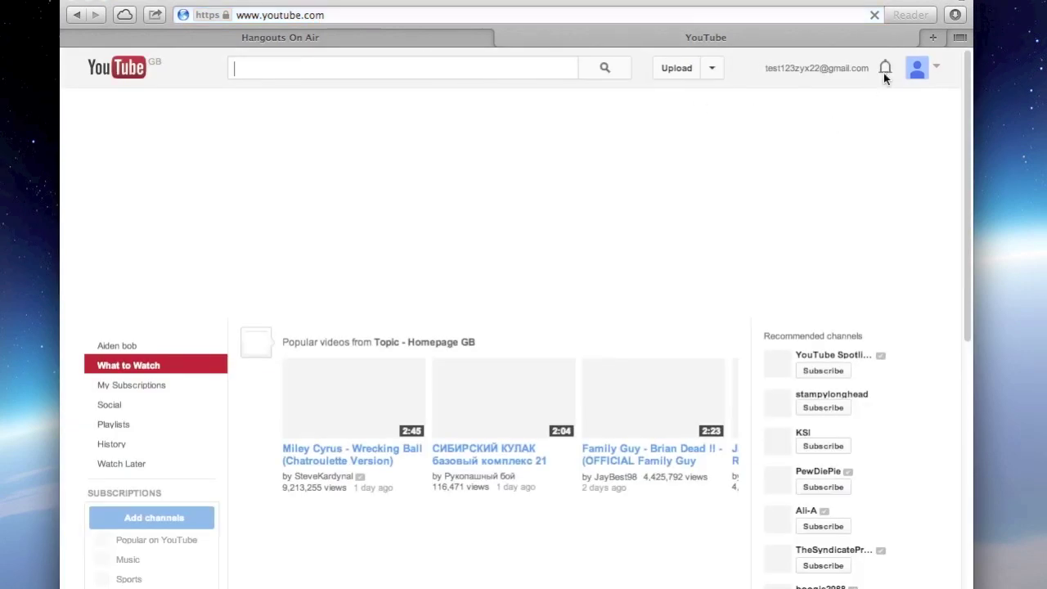
Dismiss YouTube's welcome channel suggestions without subscribing and reopen the account menu.
click(937, 70)
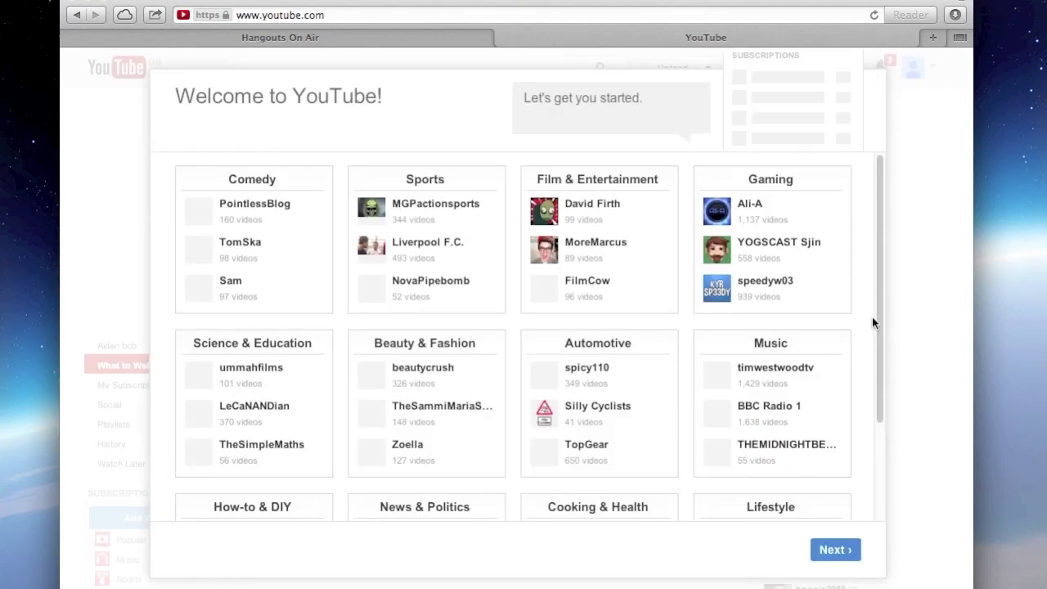
click(834, 550)
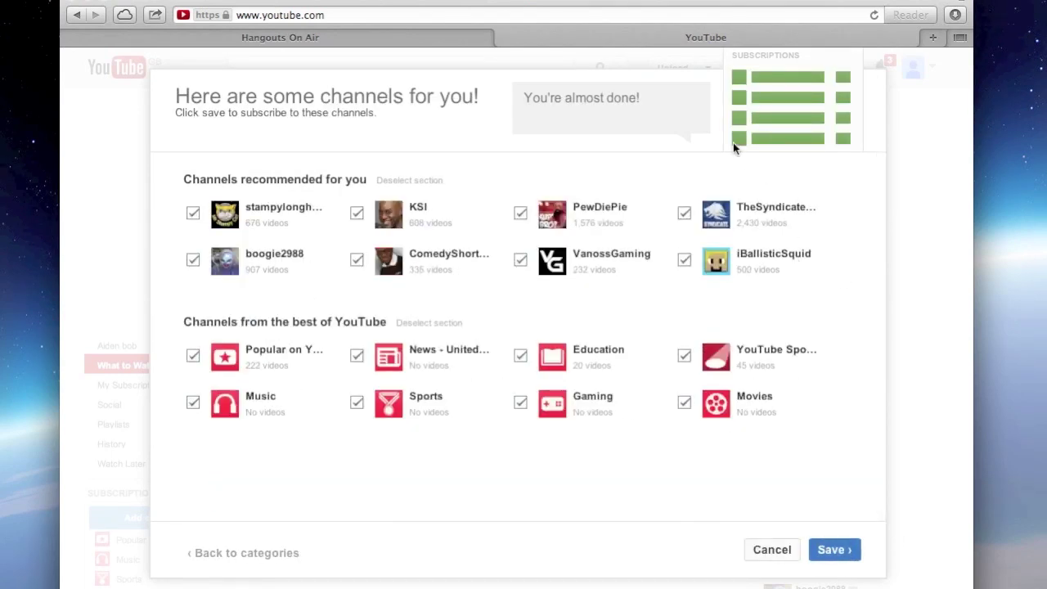
click(771, 549)
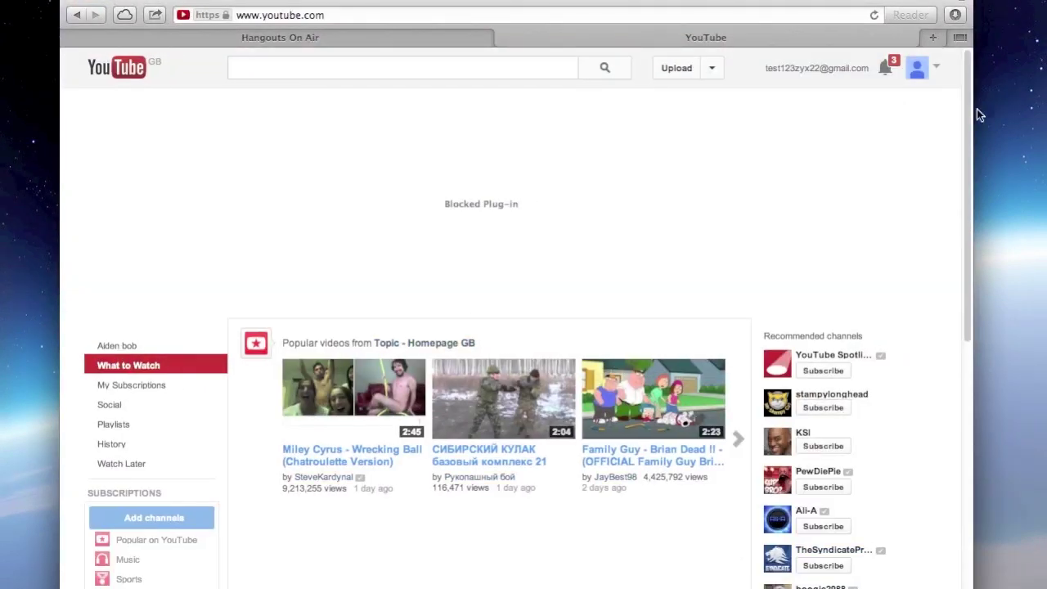
click(932, 70)
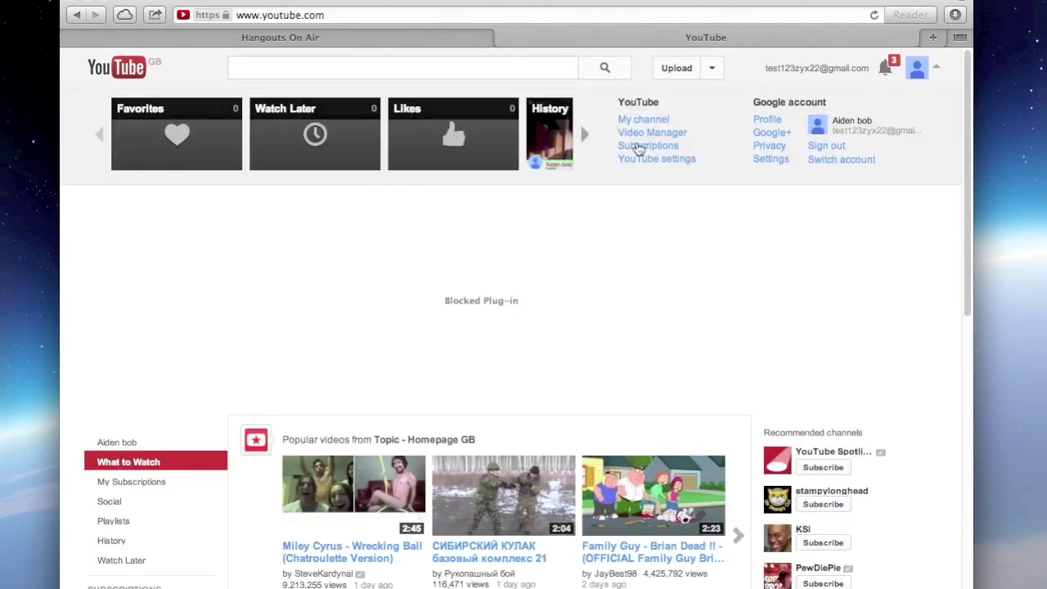
Open My channel and scroll down to the Hello World LIVE NOW entry.
click(634, 121)
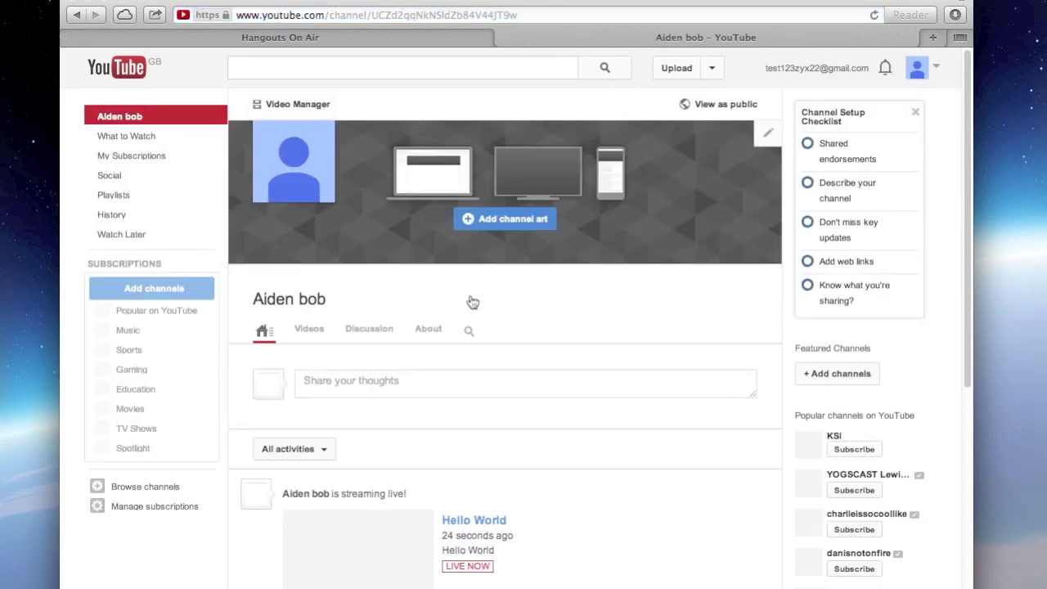
scroll(521, 331, down, 2)
scroll(531, 359, down, 1)
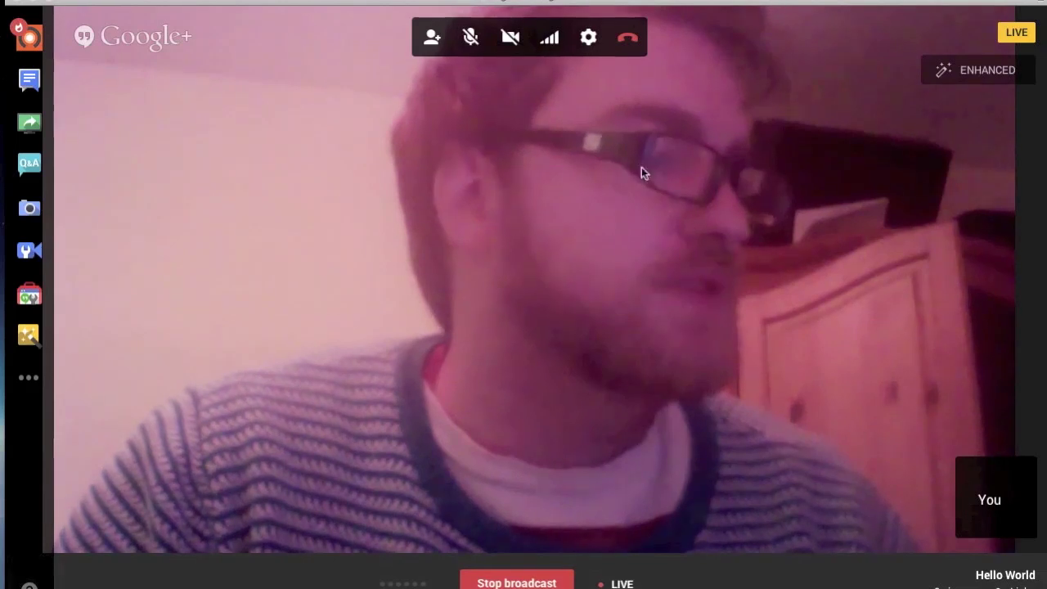
Bring back the Hangout window, stop the Hello World broadcast, and close the window.
drag(641, 1, 637, 2)
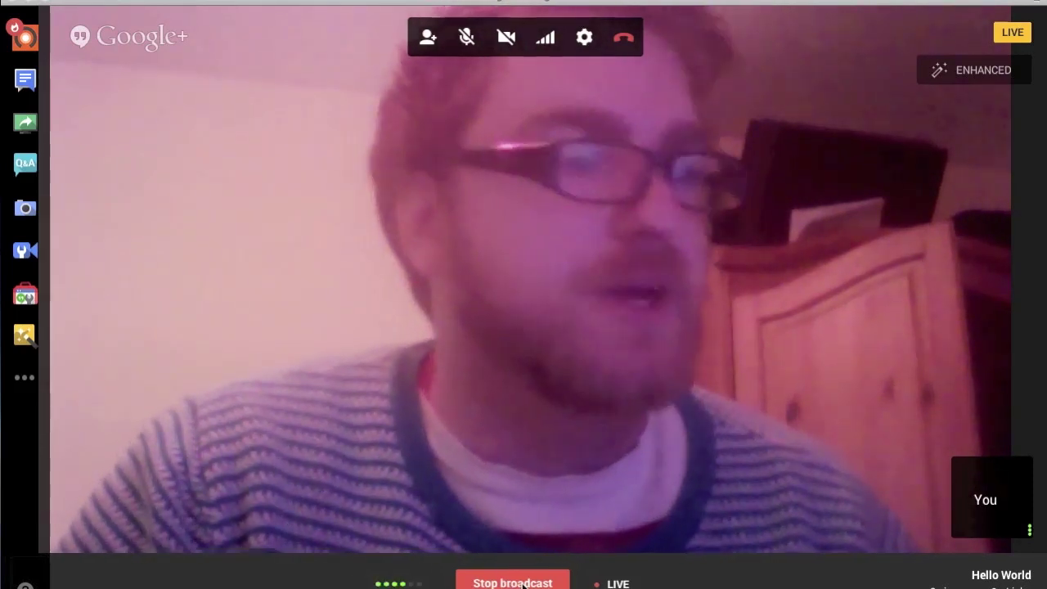
click(511, 583)
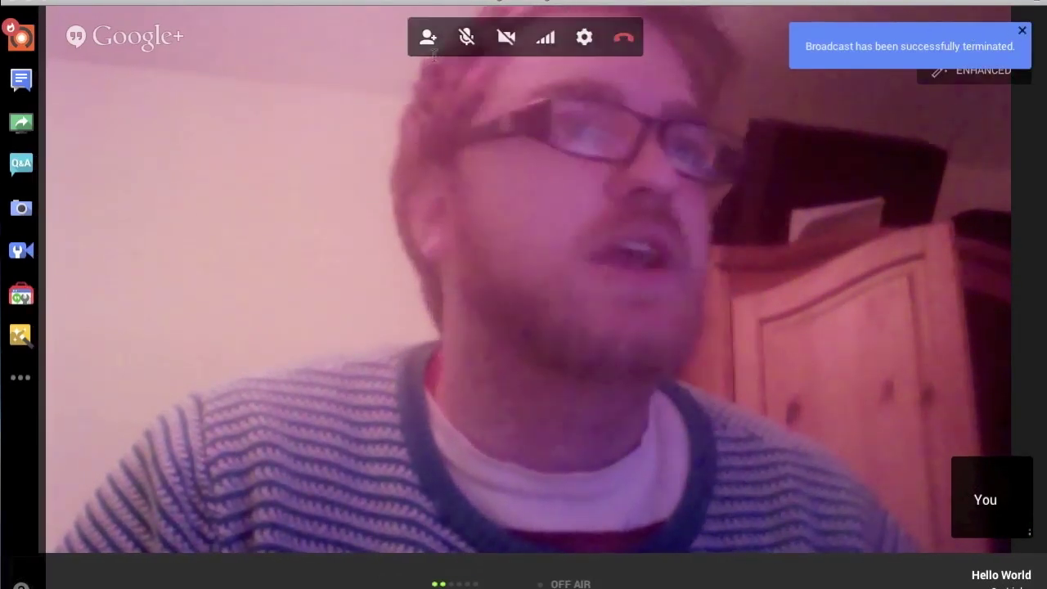
click(34, 2)
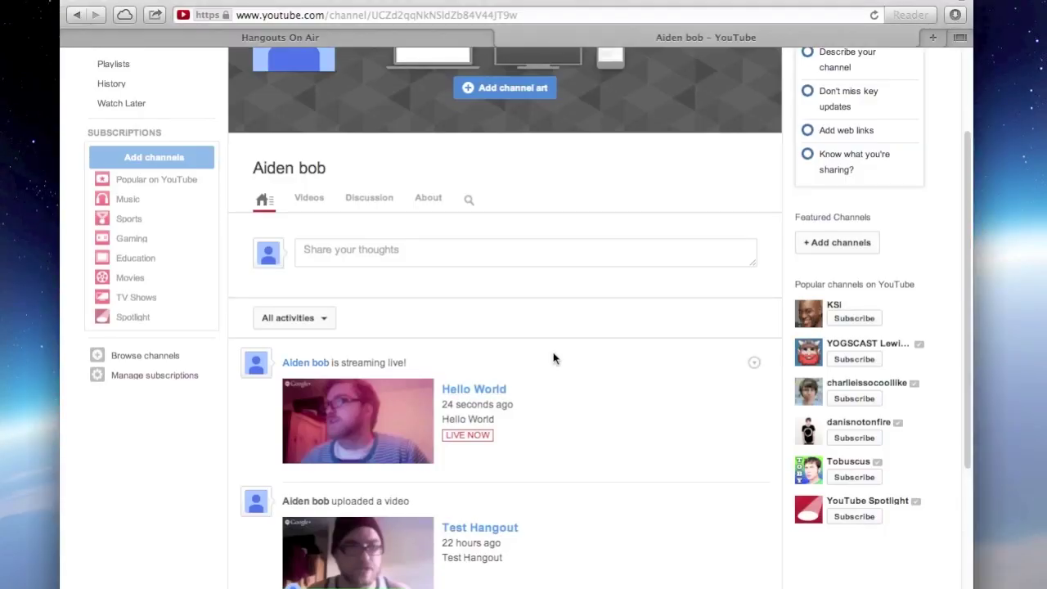
Go to YouTube's Video Manager uploads list and show the edit options for Test Hangout.
scroll(533, 345, up, 3)
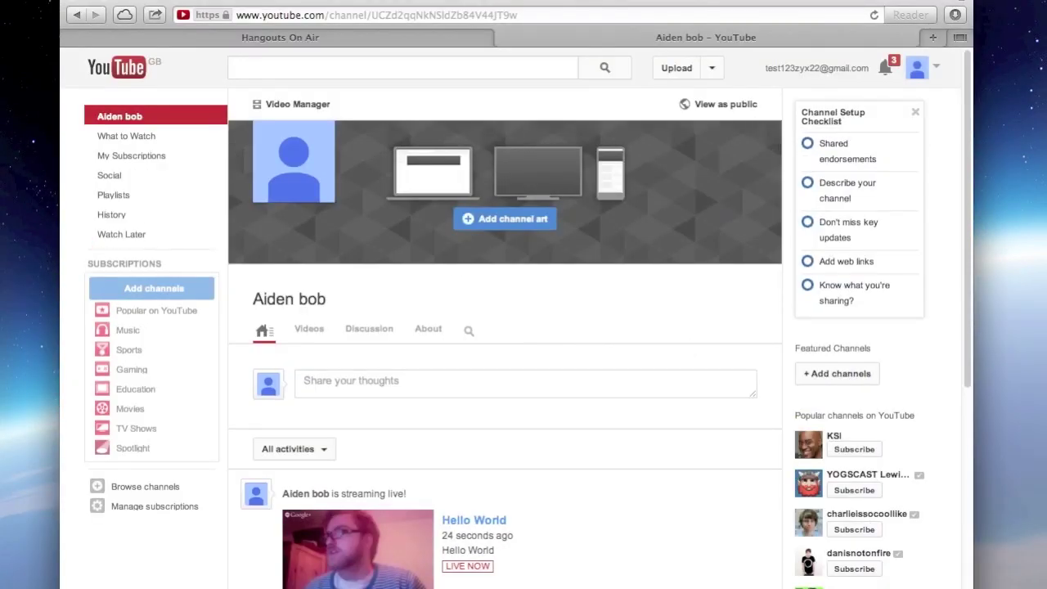
click(937, 70)
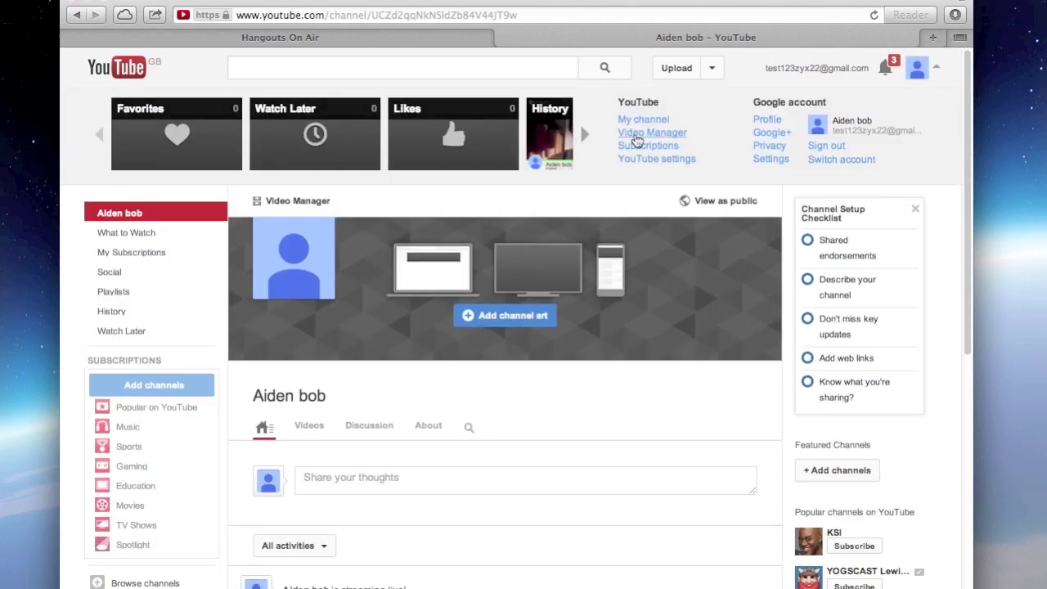
click(636, 138)
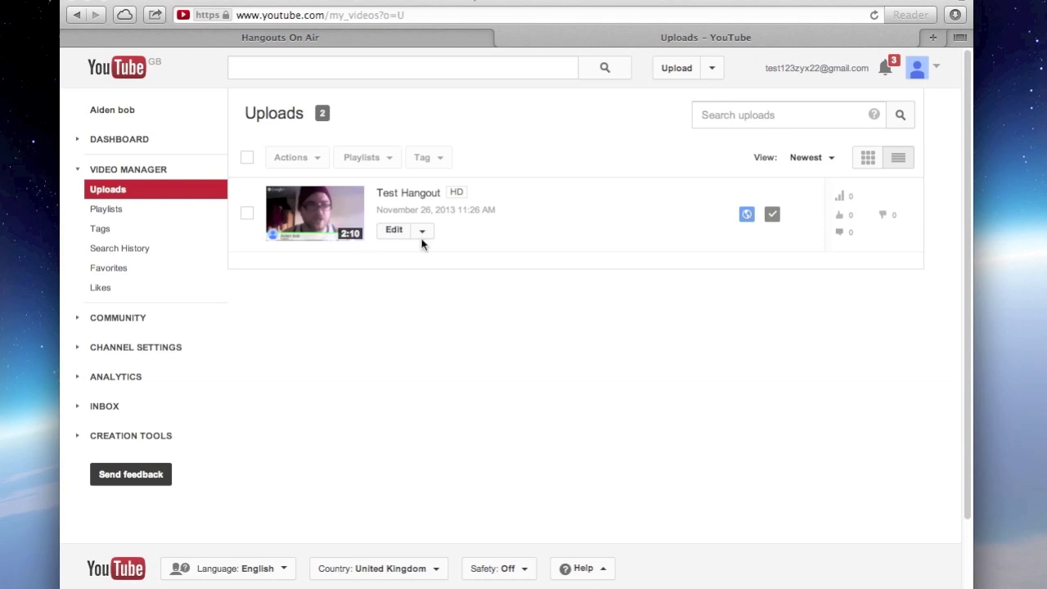
click(424, 231)
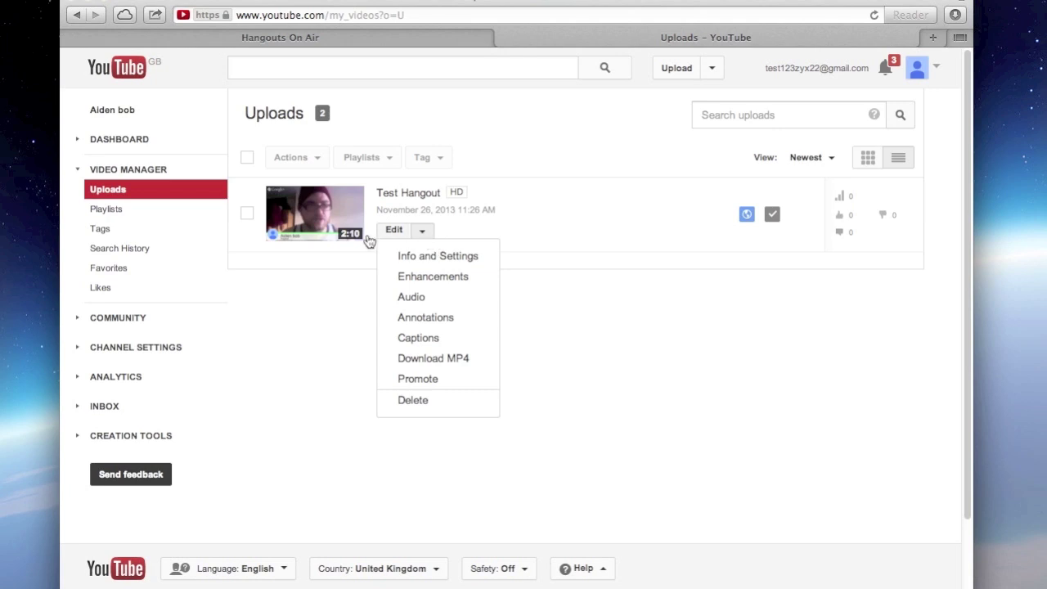
Open the Test Hangout video's info and settings page and look through it.
click(443, 260)
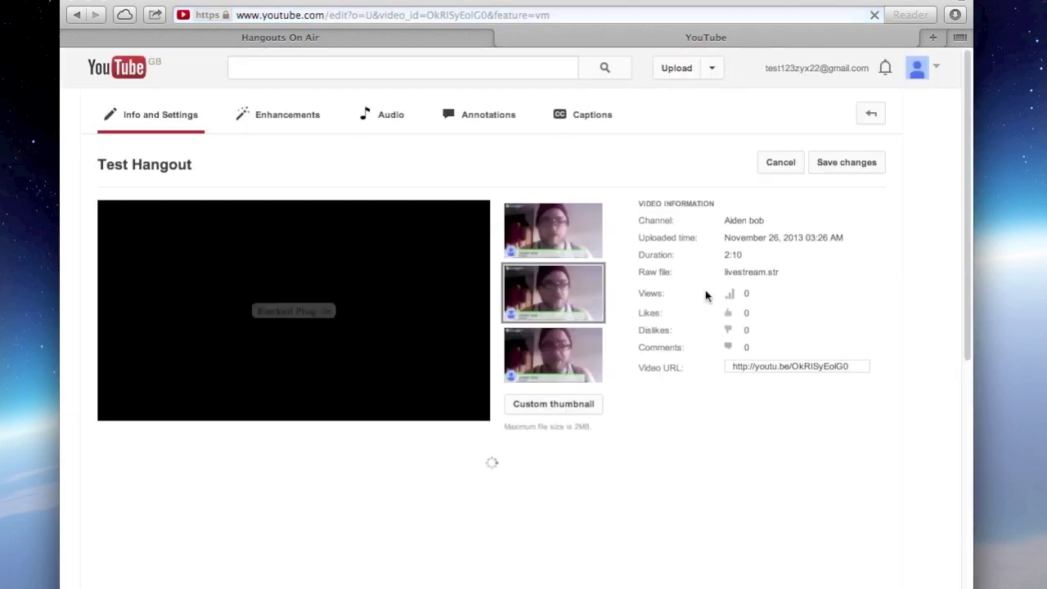
scroll(426, 386, down, 5)
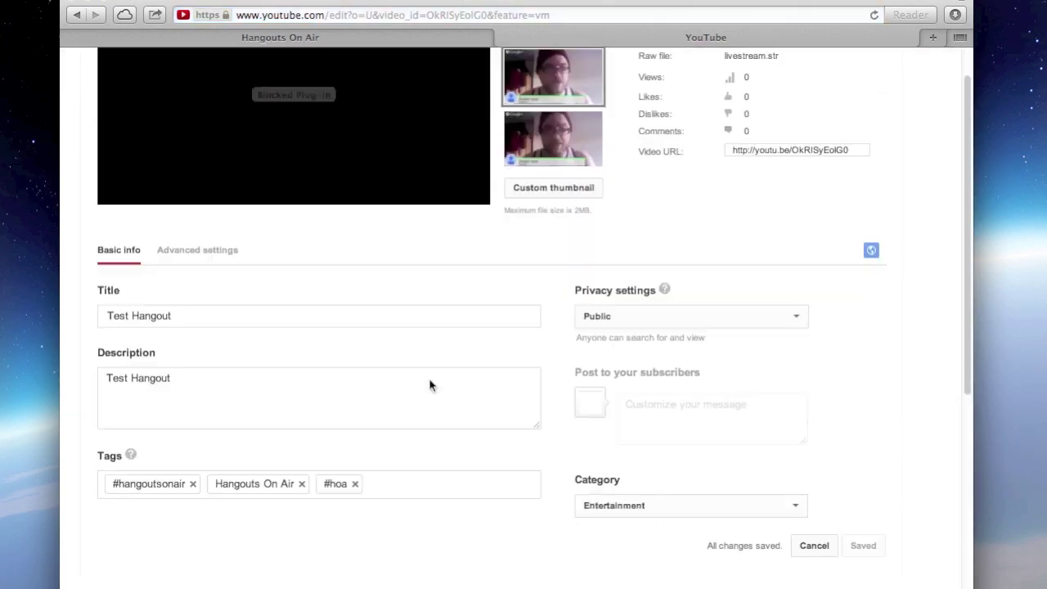
scroll(429, 384, down, 4)
scroll(394, 388, up, 5)
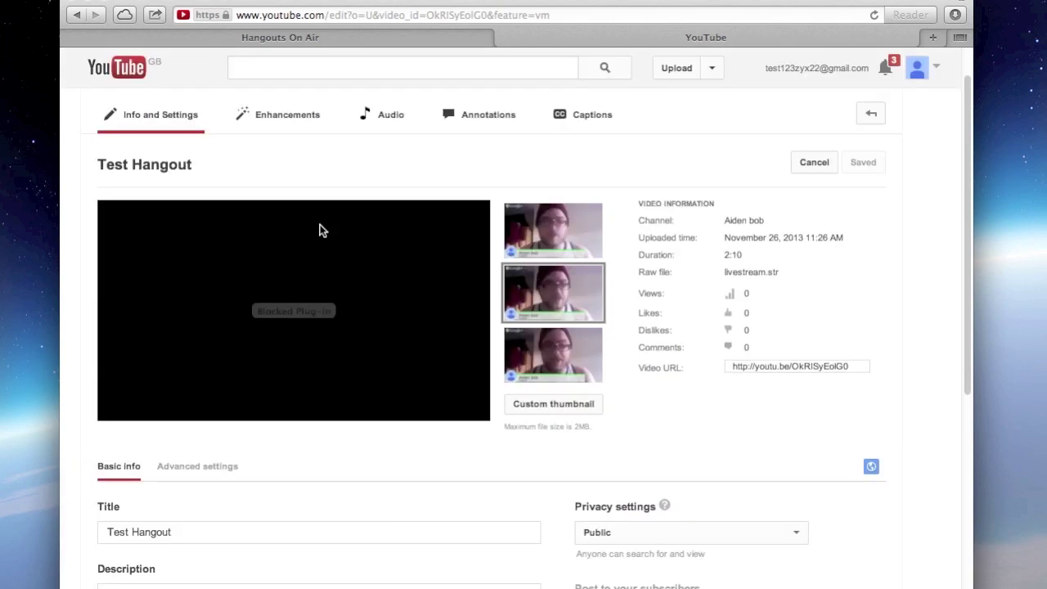
Return to the Uploads list, check Test Hangout's edit options, and go back to Hangouts On Air.
click(73, 14)
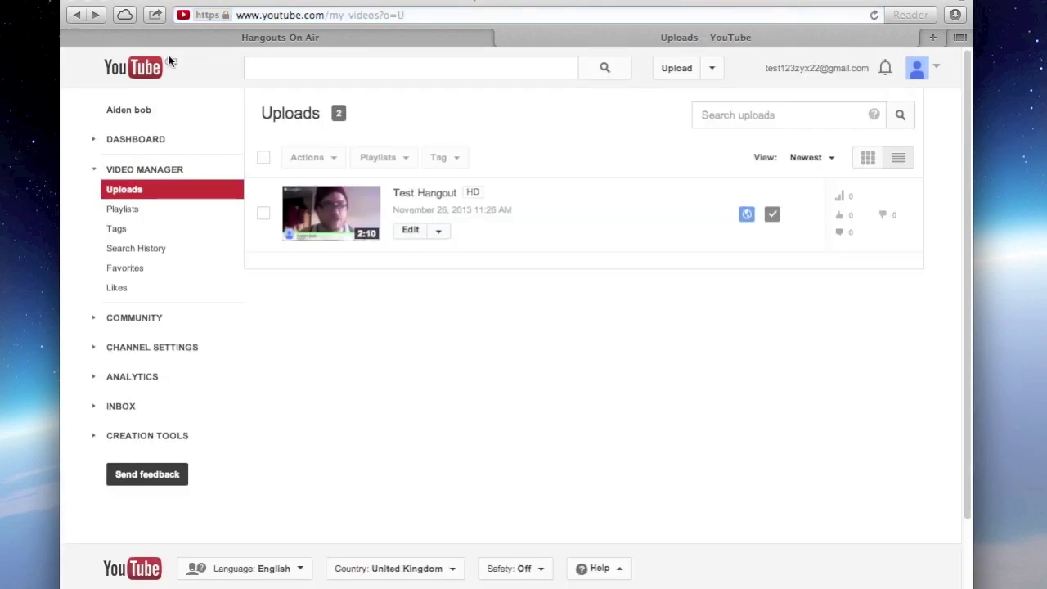
click(422, 231)
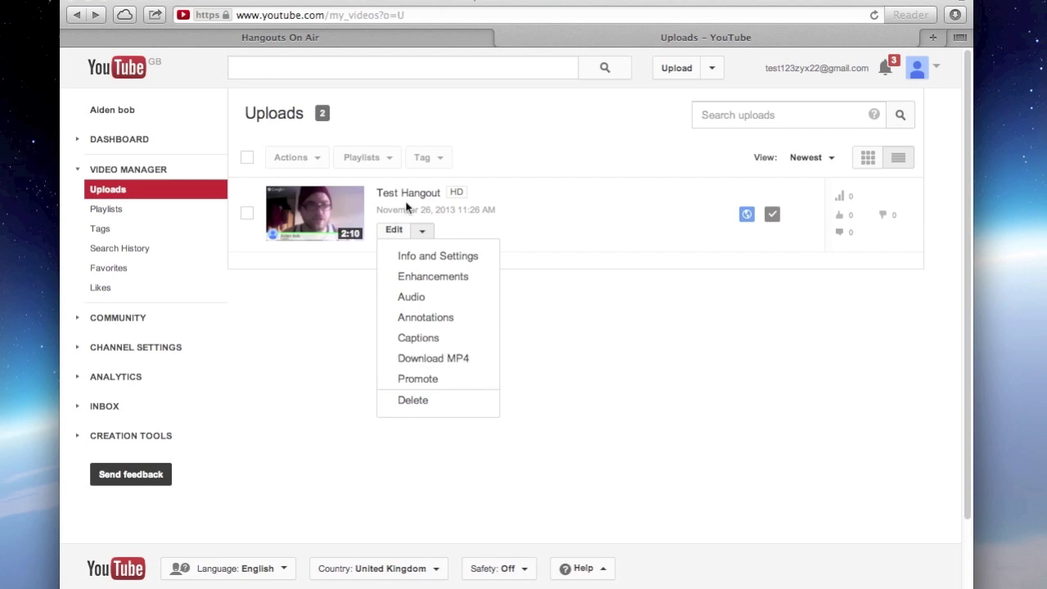
click(600, 347)
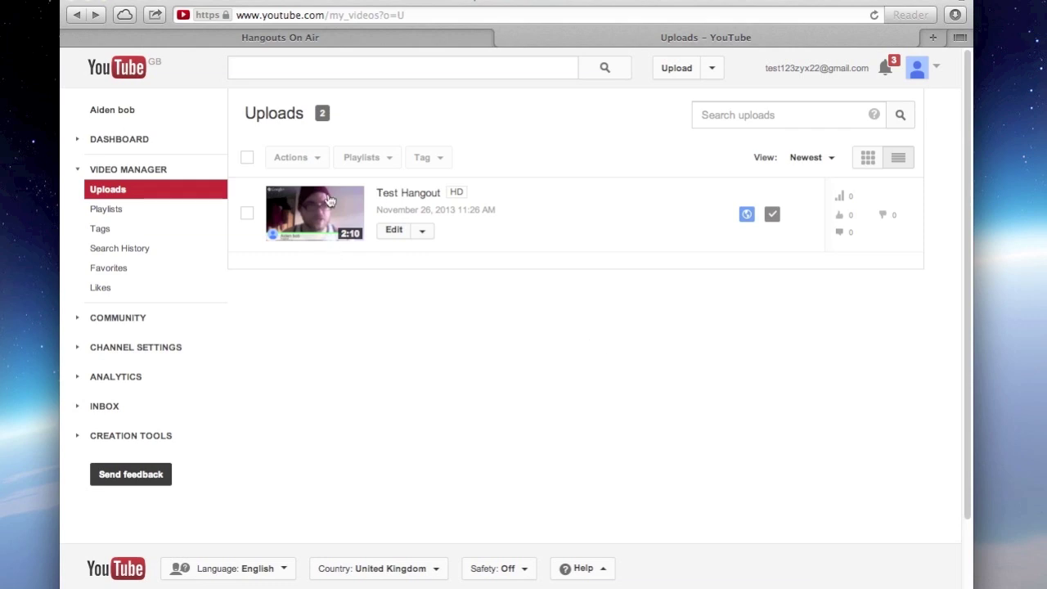
click(323, 39)
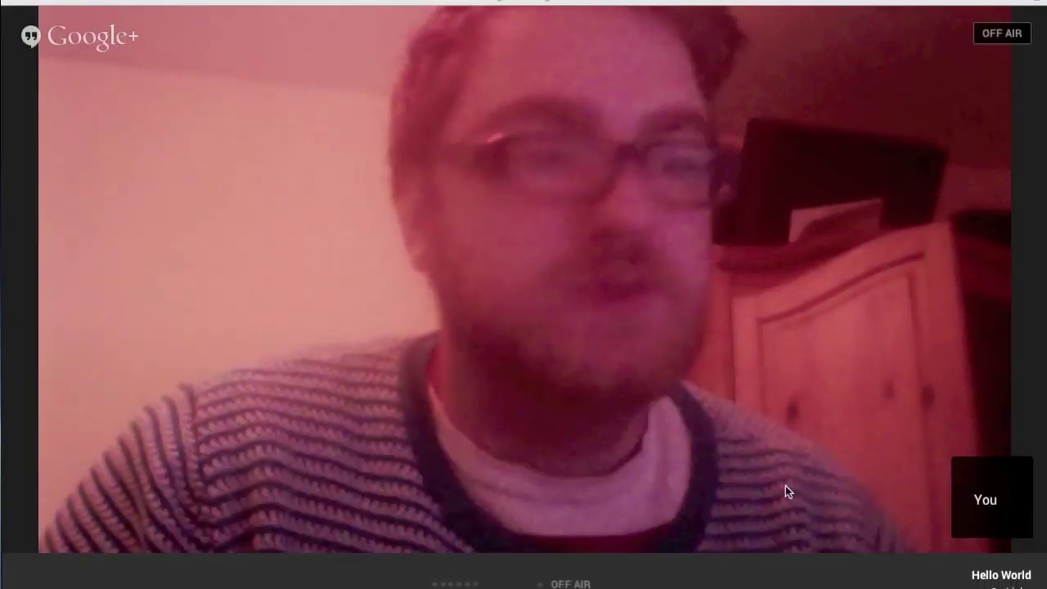
click(785, 485)
mouse_move(594, 131)
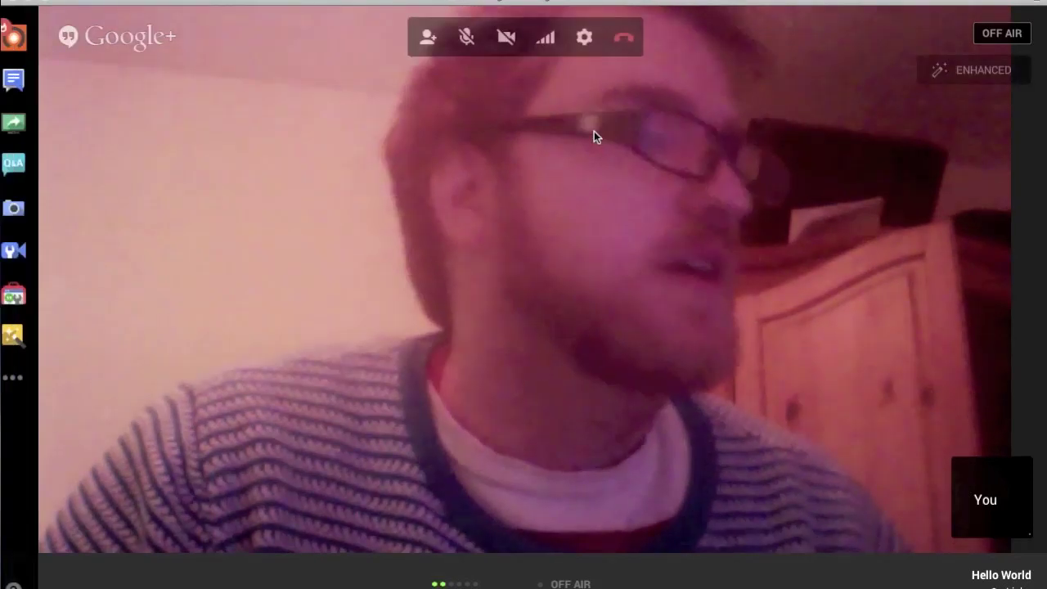
drag(599, 0, 604, 0)
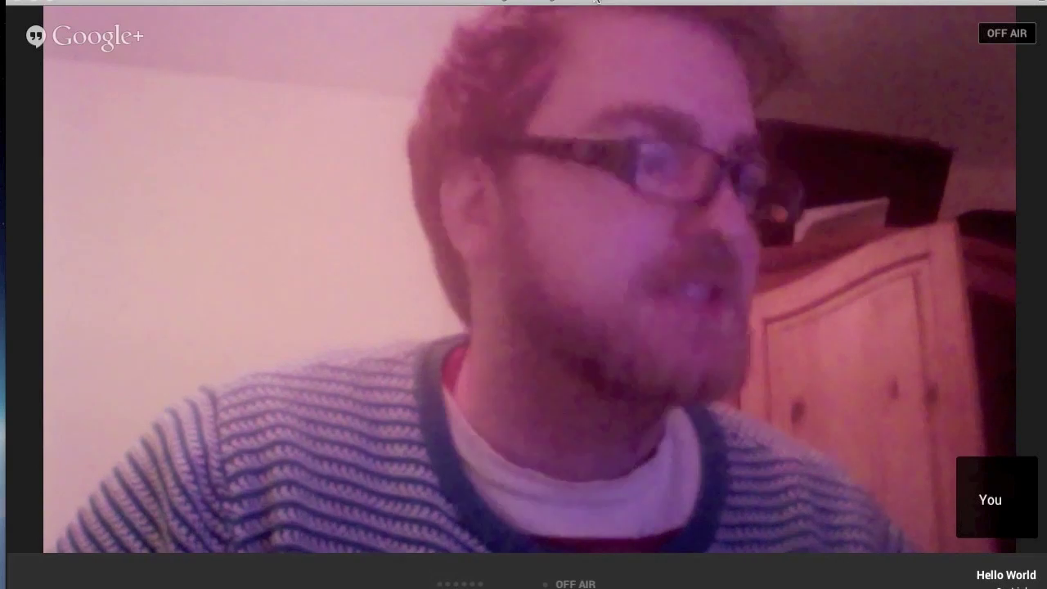
mouse_move(557, 150)
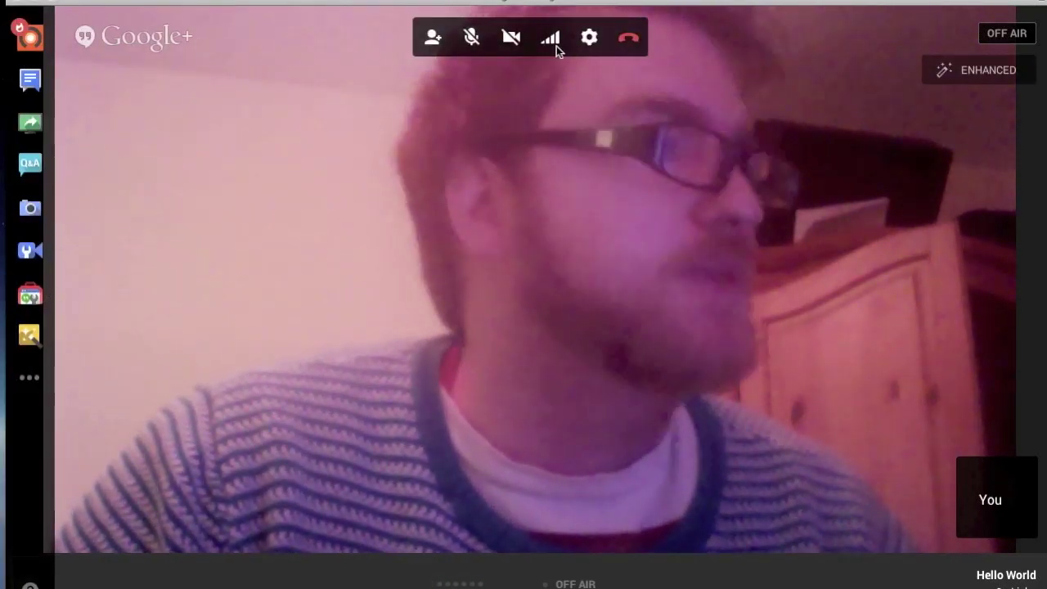
mouse_move(999, 505)
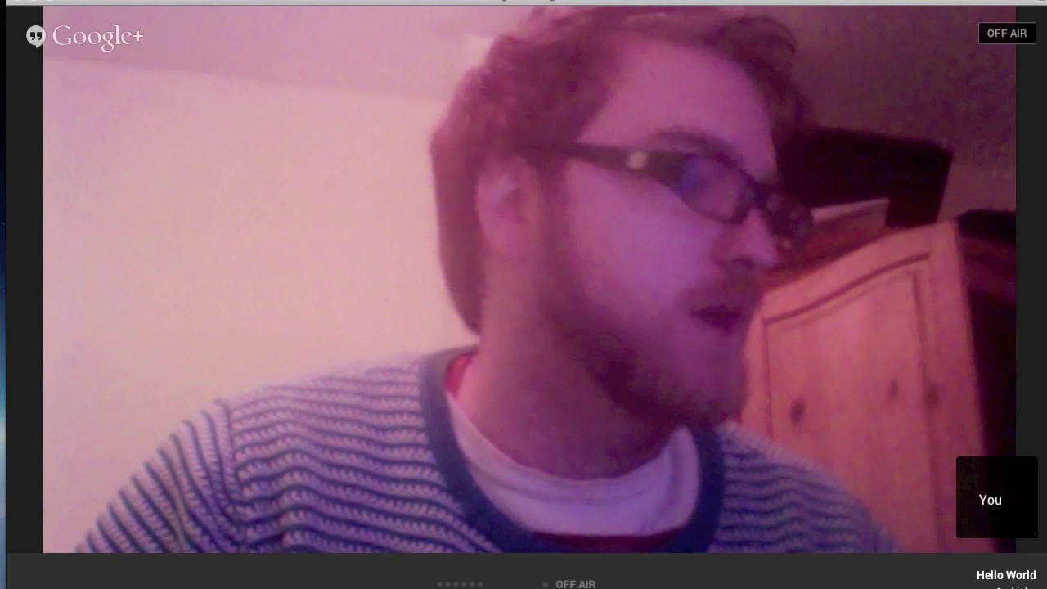
mouse_move(493, 131)
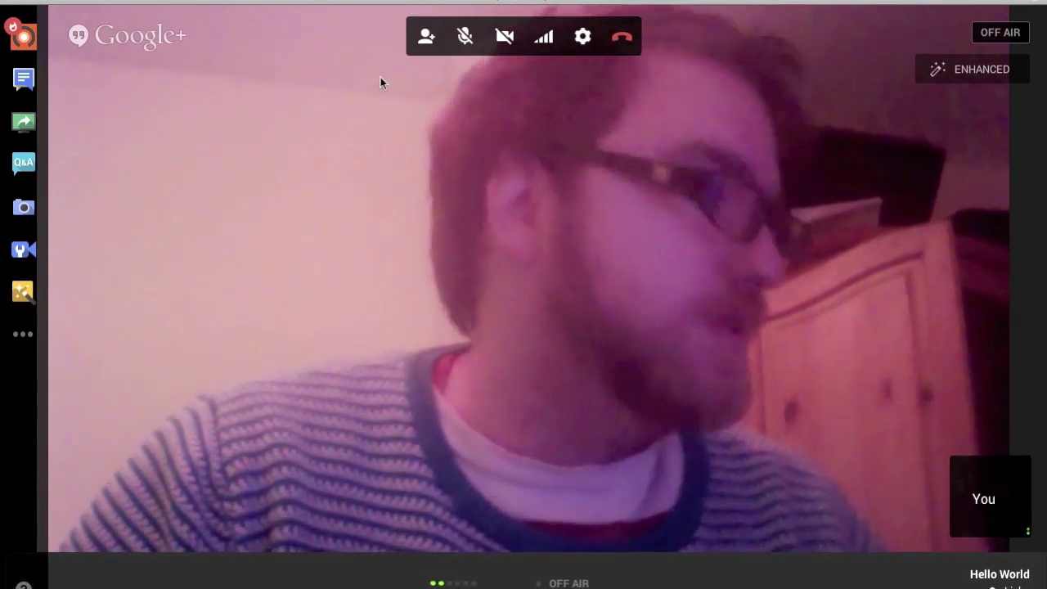
click(425, 37)
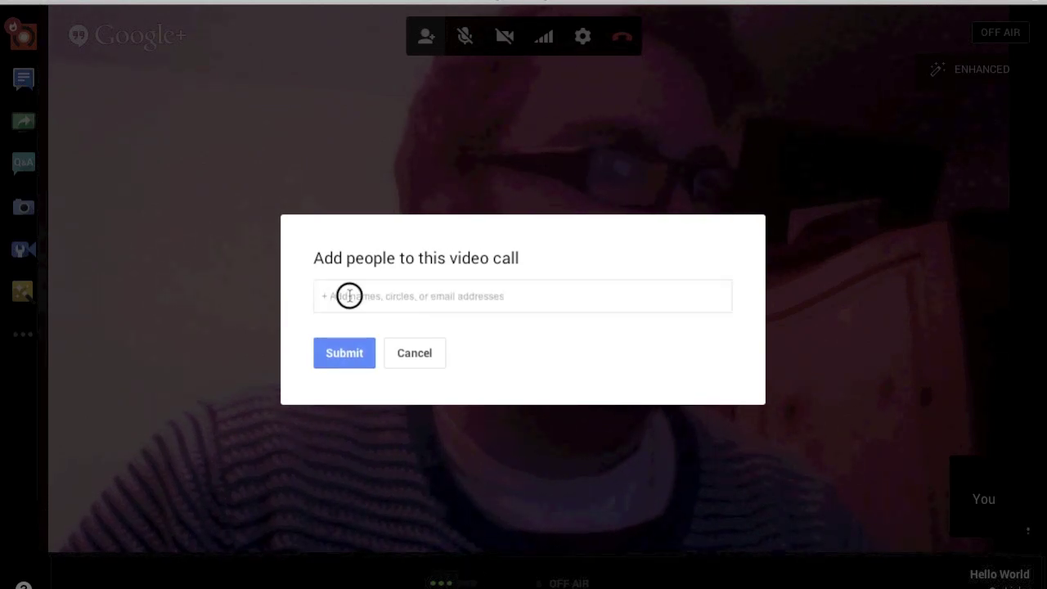
click(349, 296)
click(502, 364)
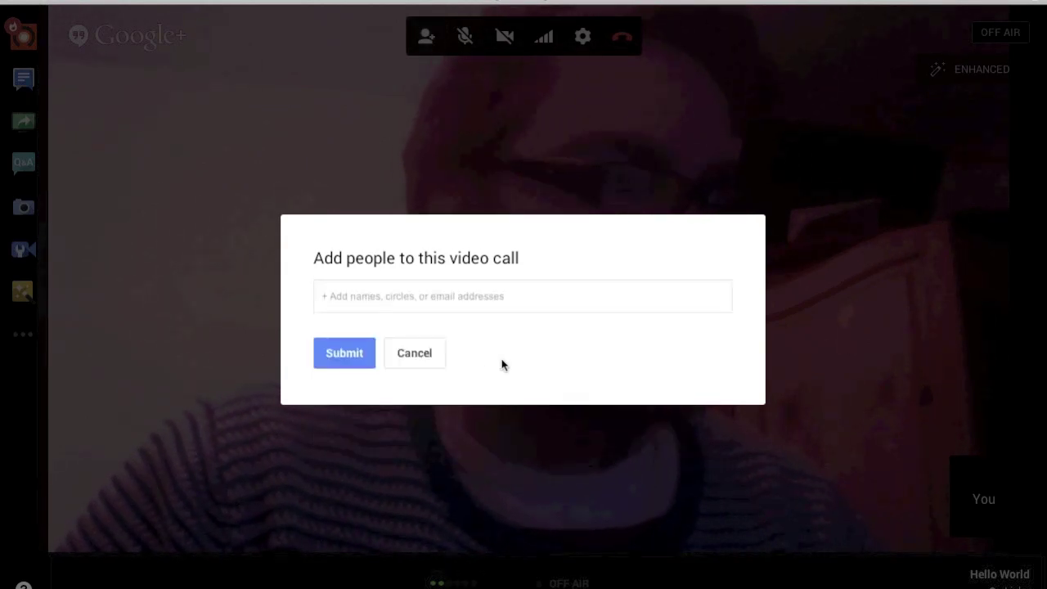
click(414, 352)
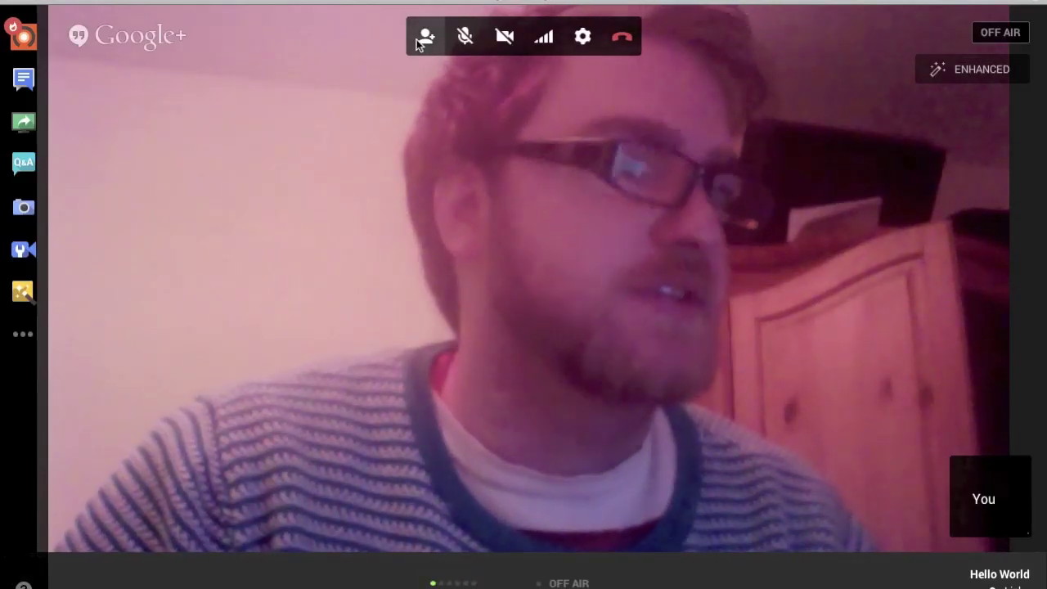
click(469, 39)
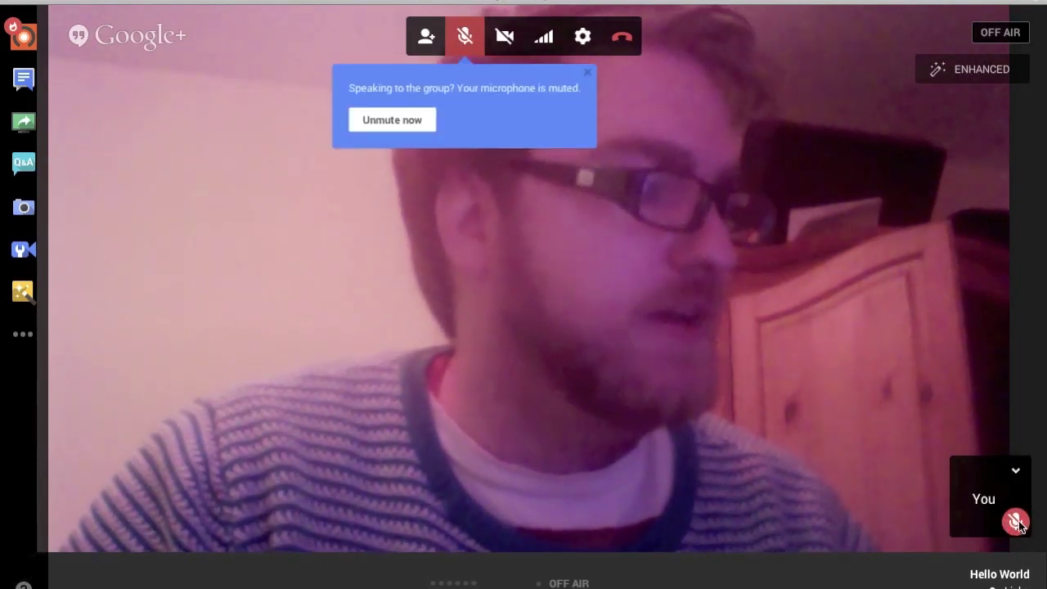
click(588, 73)
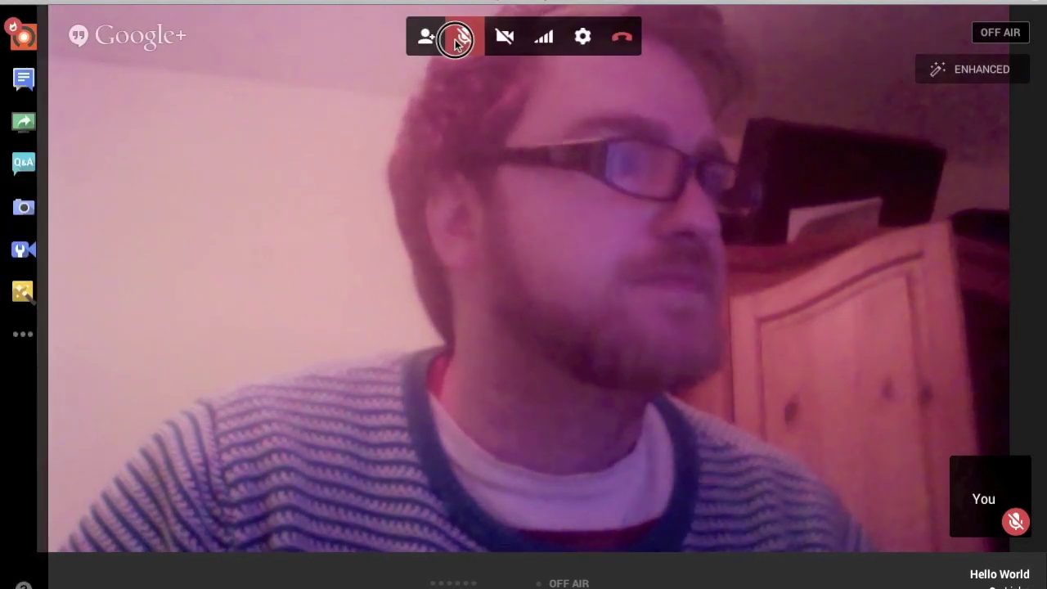
click(462, 39)
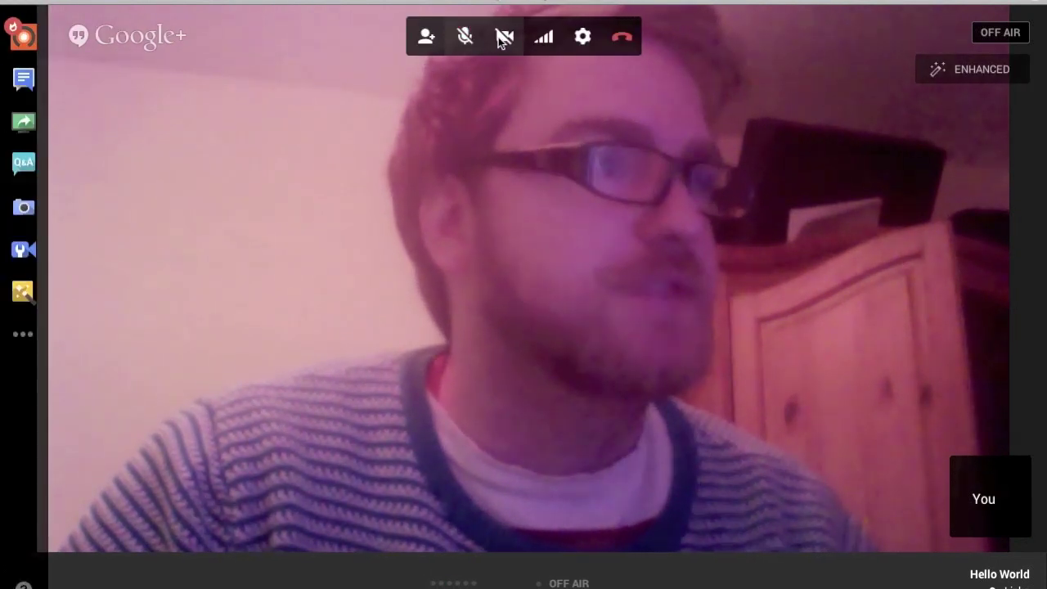
click(503, 40)
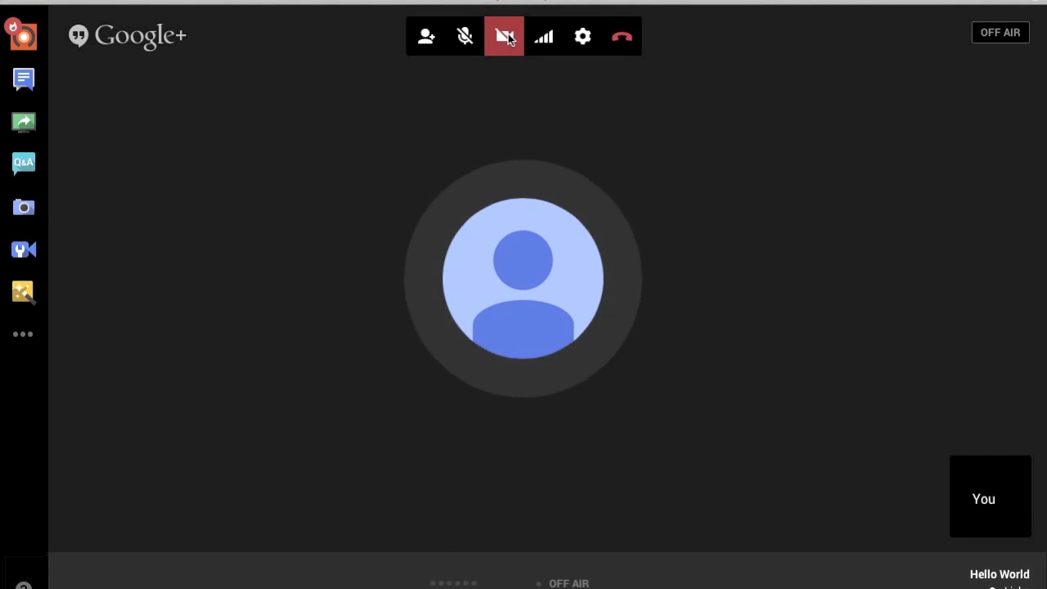
click(508, 33)
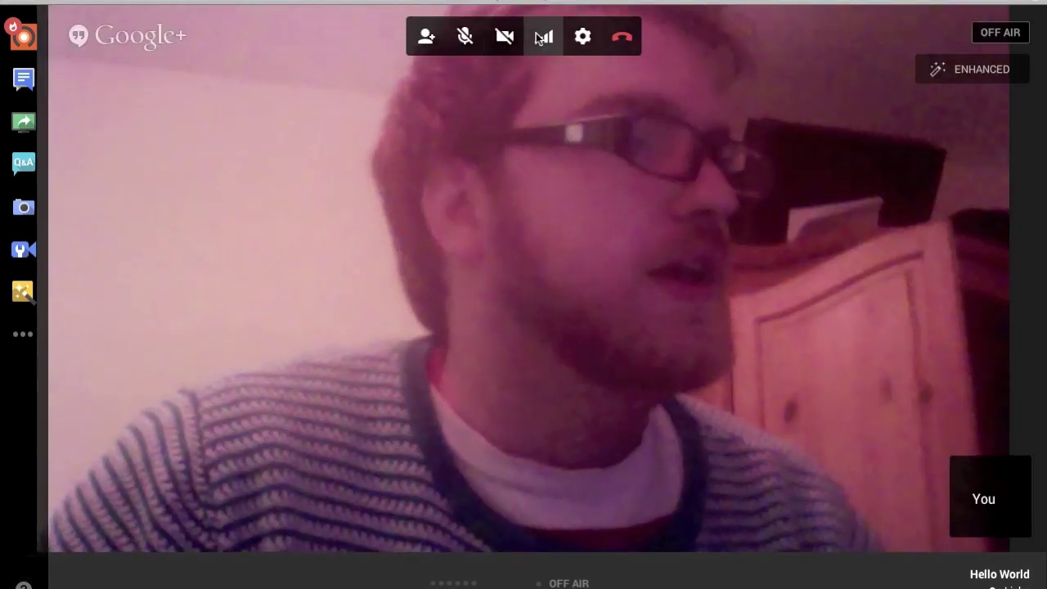
click(539, 38)
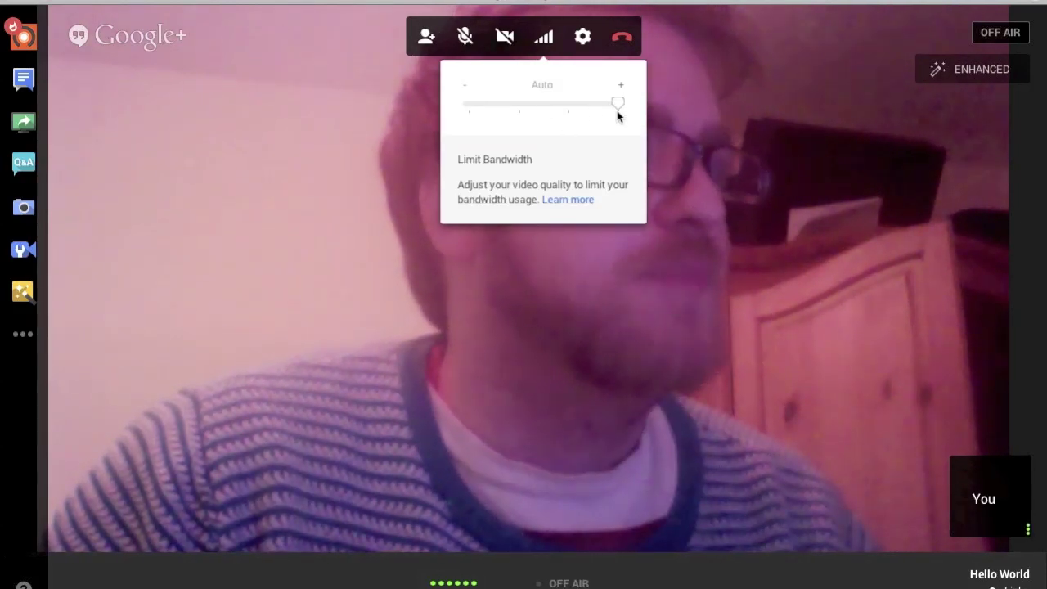
click(549, 43)
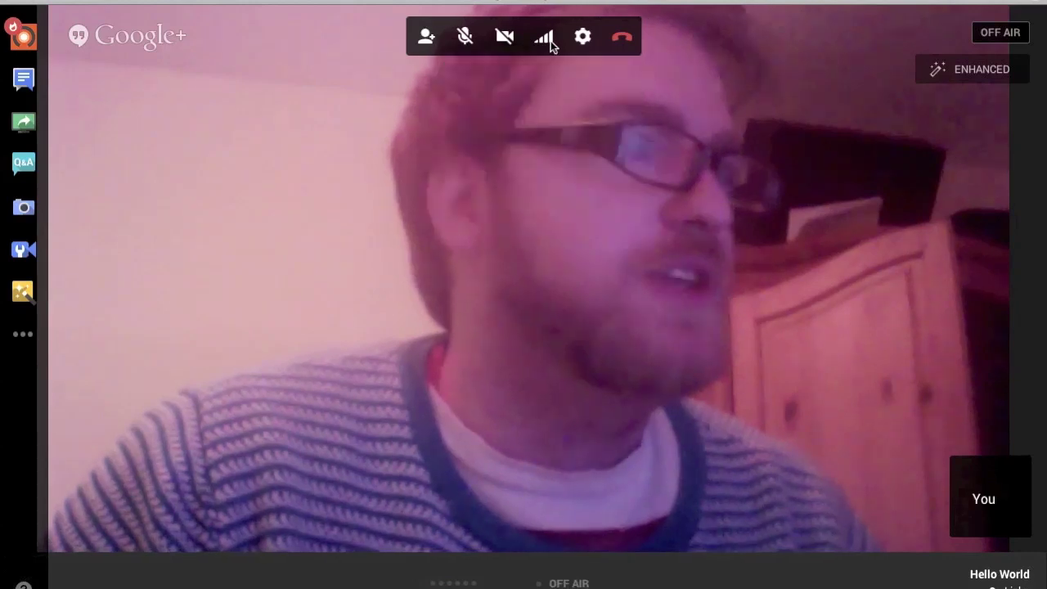
click(582, 39)
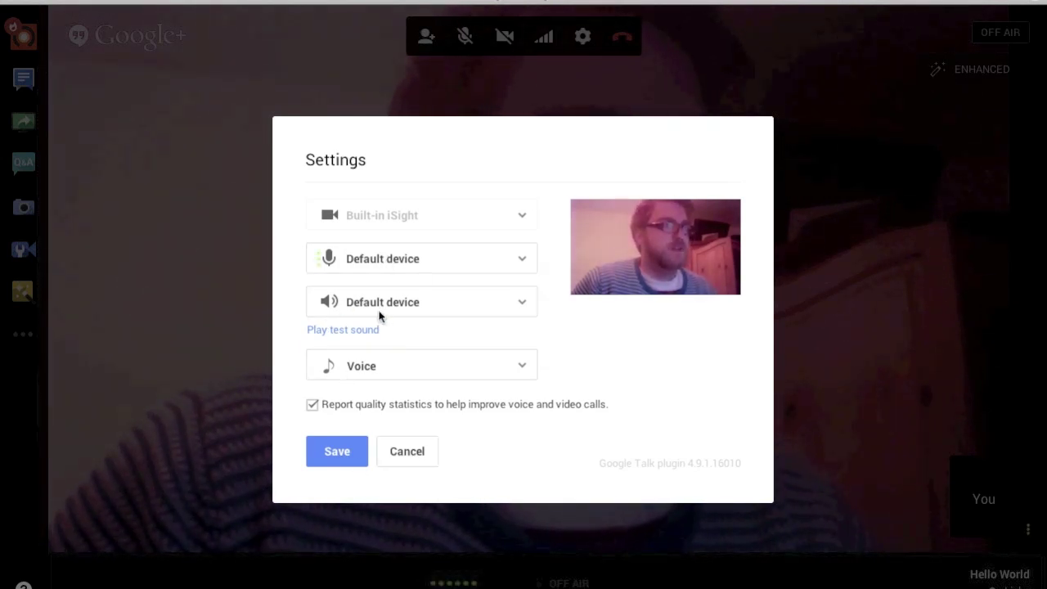
click(406, 452)
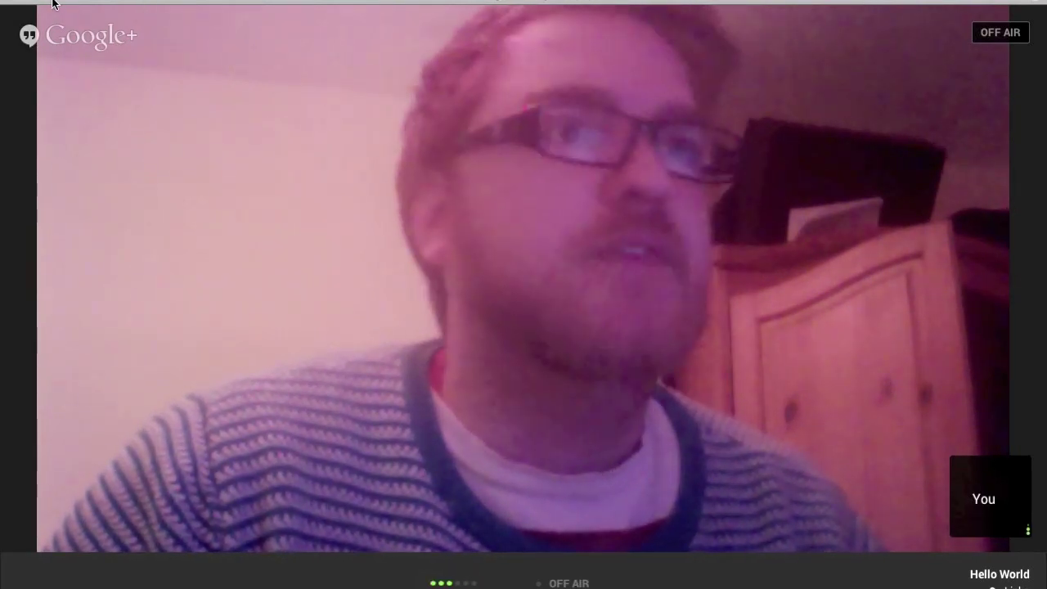
Remove the recommended Soundation Studio app from the hangout's left app bar.
mouse_move(314, 149)
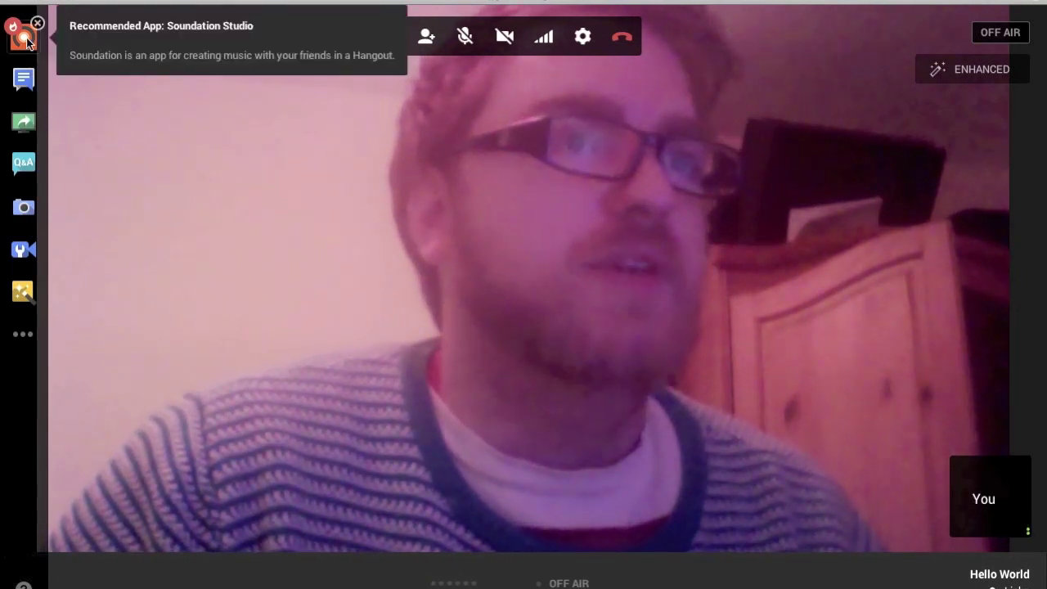
click(38, 23)
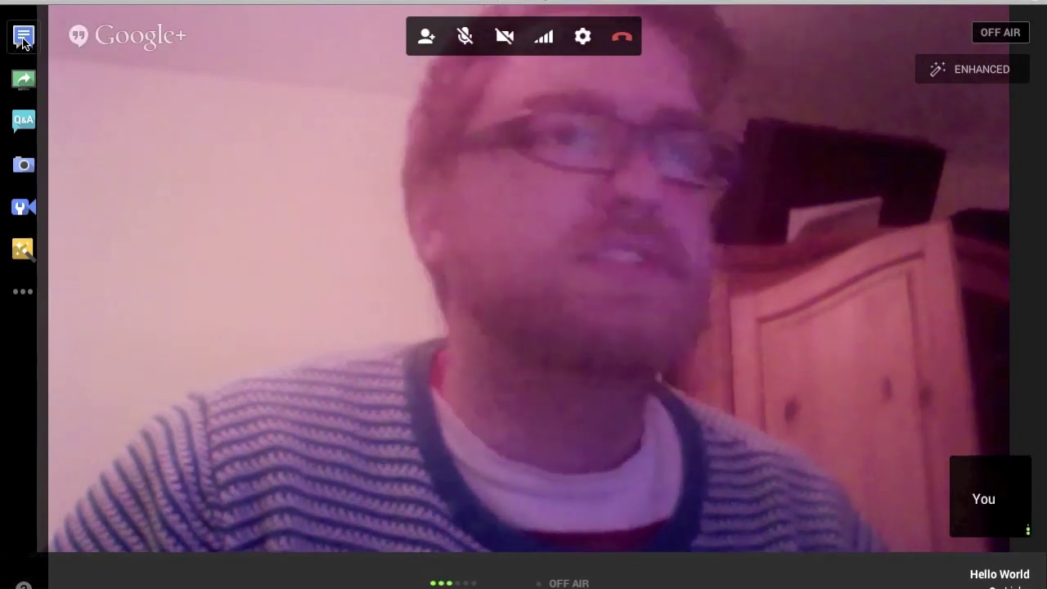
Send the message 'hi' in the Hello World hangout's group chat.
click(24, 38)
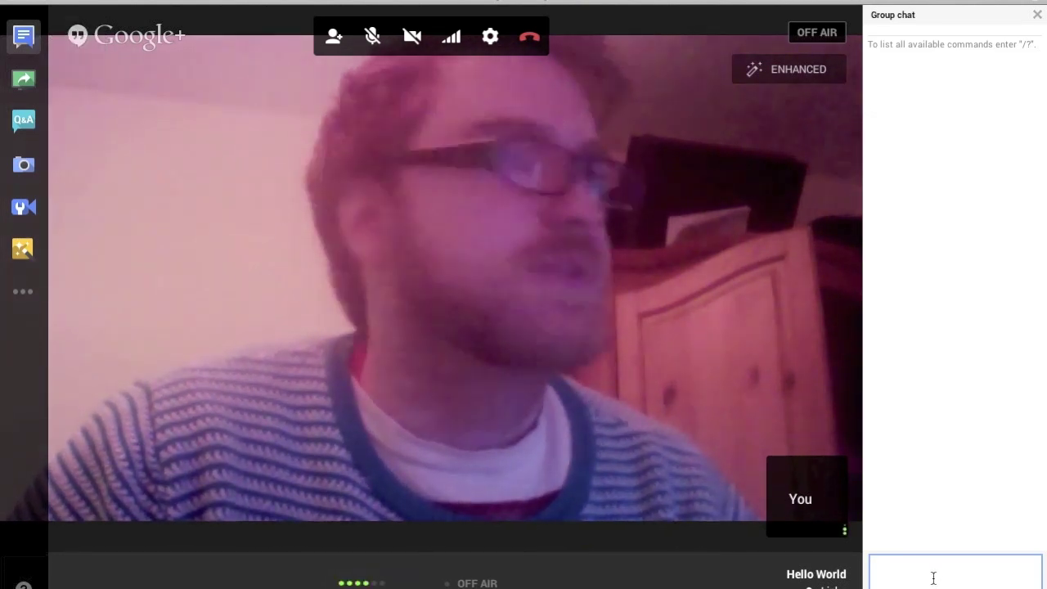
text(hi)
key(Return)
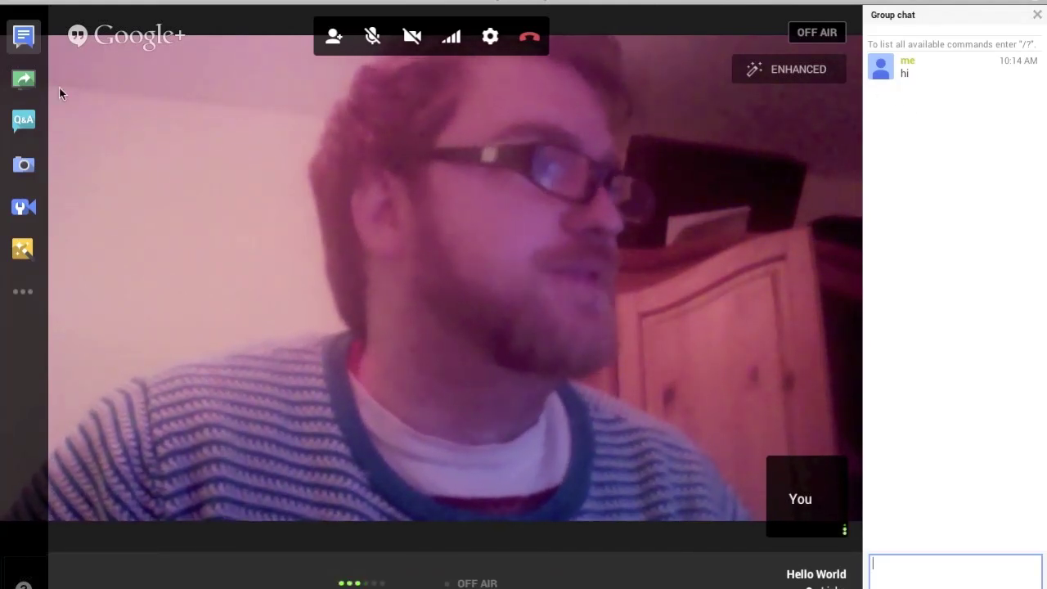
Reopen the group chat and bring up the empty Recent apps list beside it.
click(21, 41)
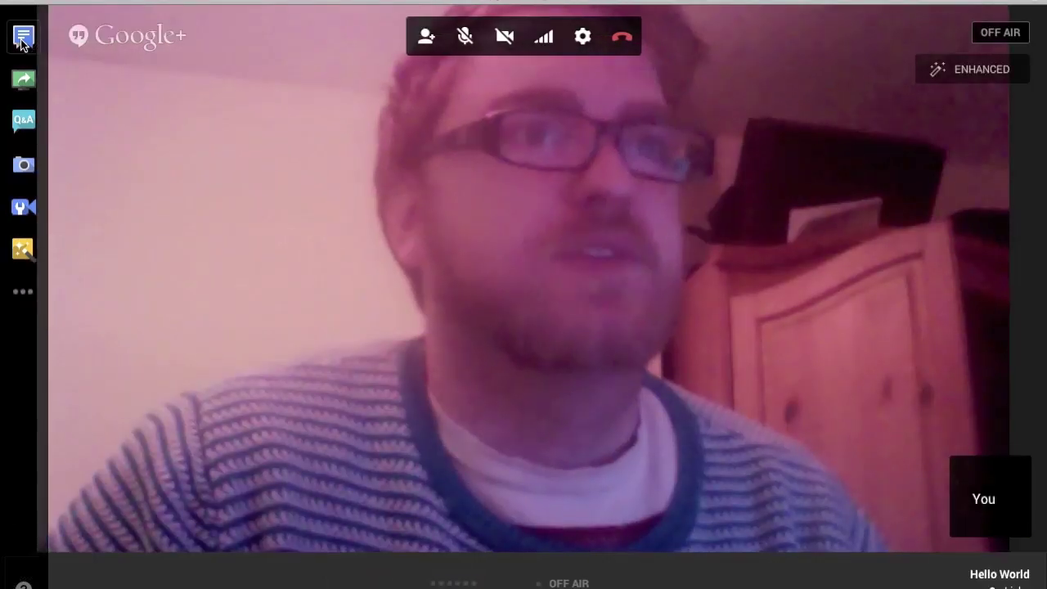
click(22, 41)
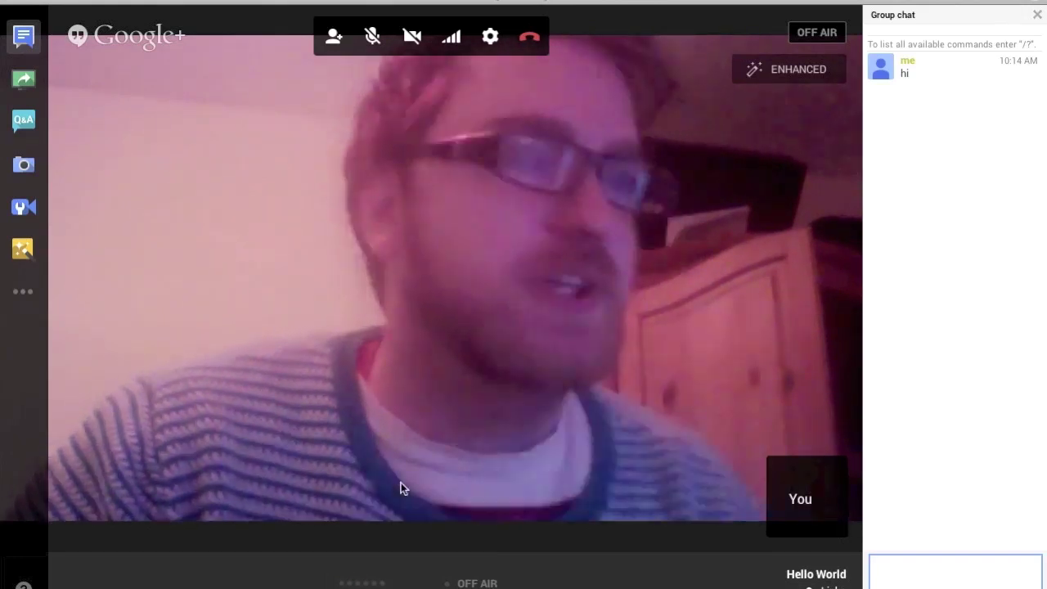
click(18, 290)
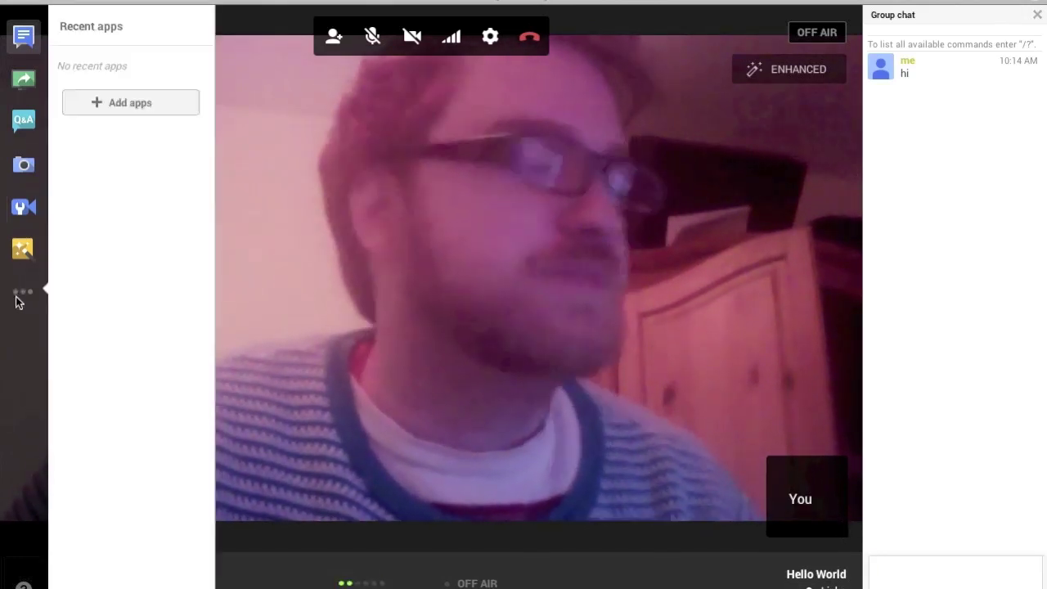
click(453, 479)
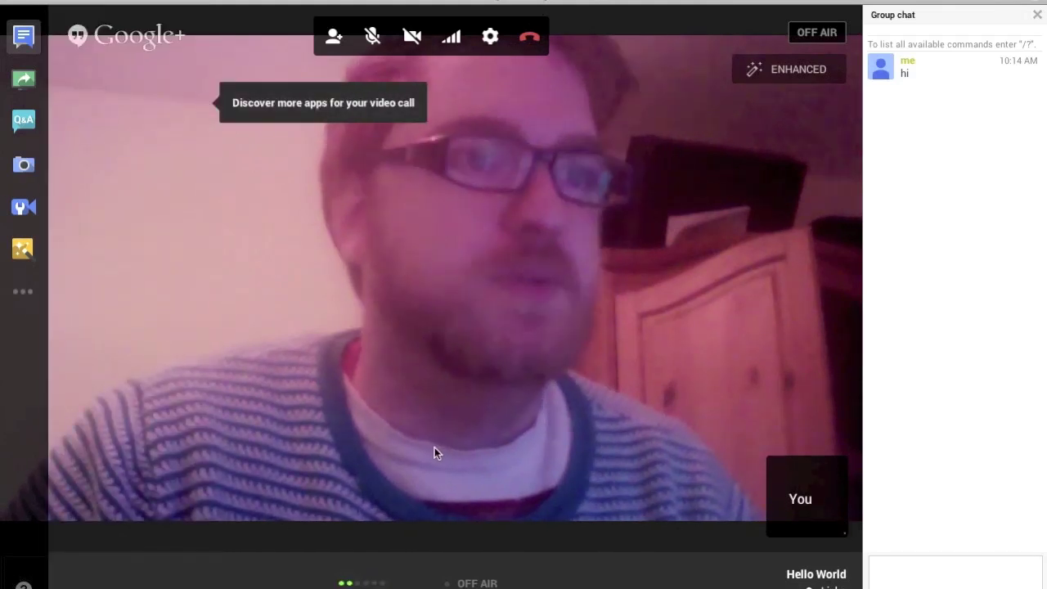
click(22, 296)
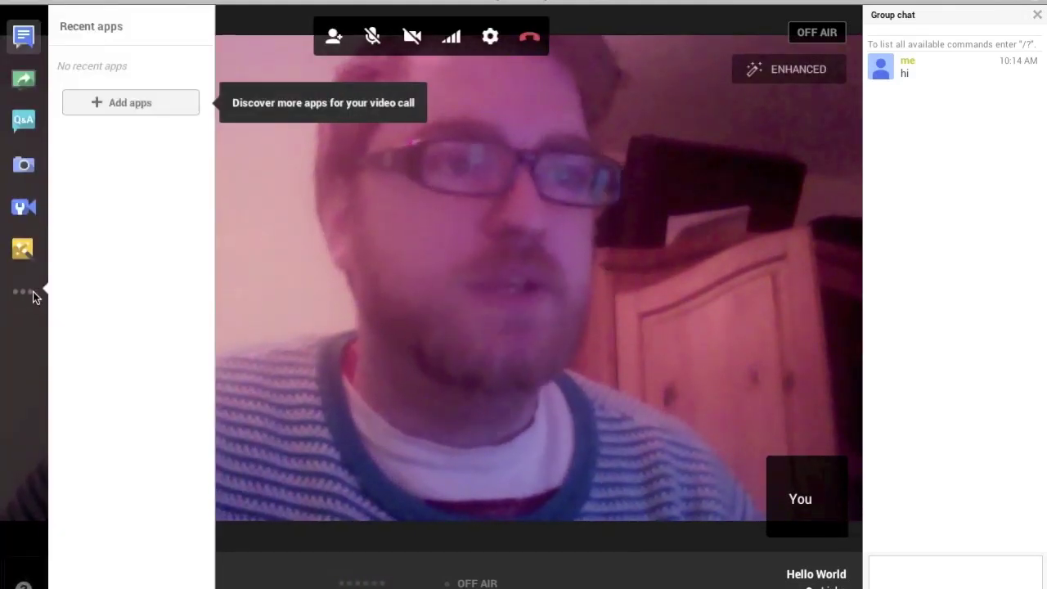
Browse the Featured apps gallery and install the Hangout Toolbox extension into the call.
click(133, 107)
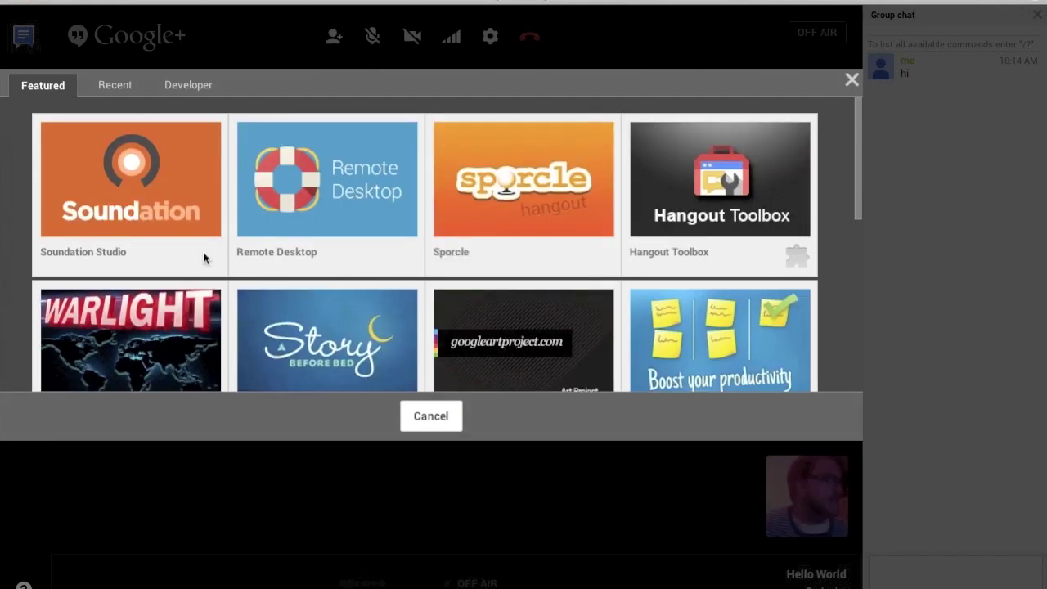
scroll(189, 263, down, 4)
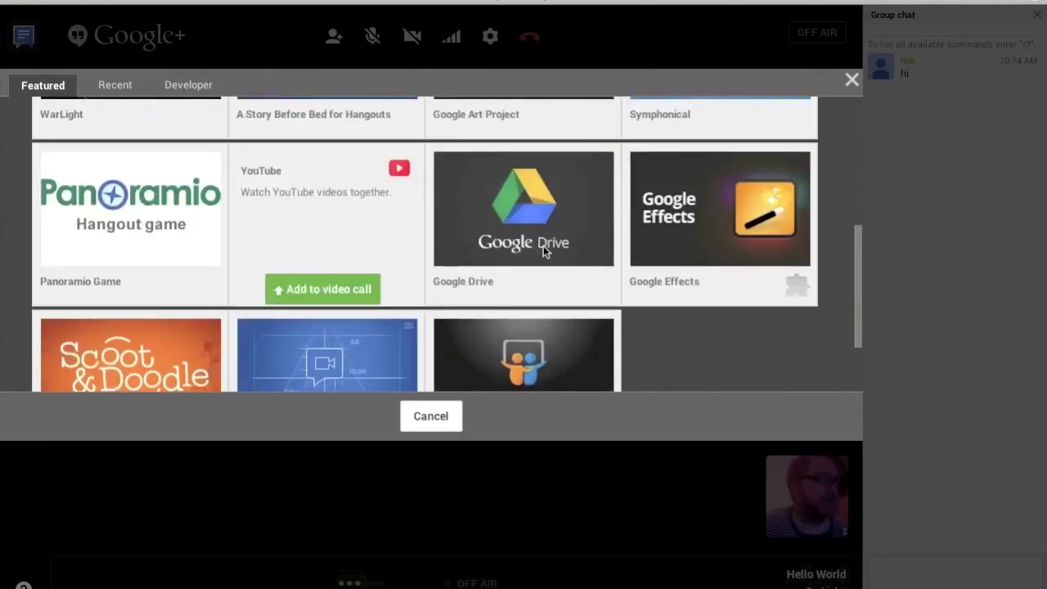
scroll(671, 298, down, 1)
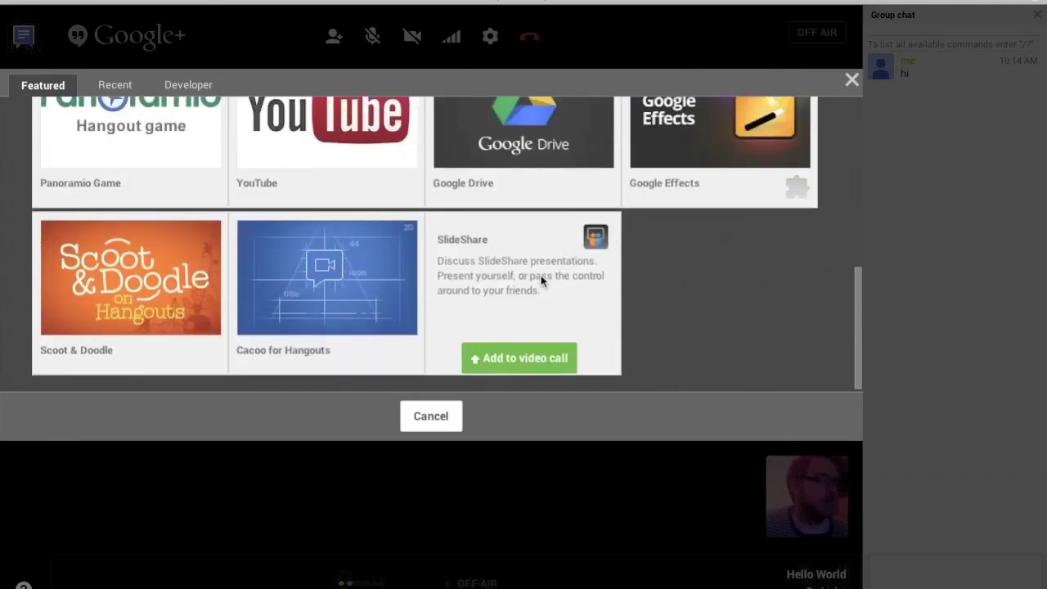
scroll(540, 275, up, 5)
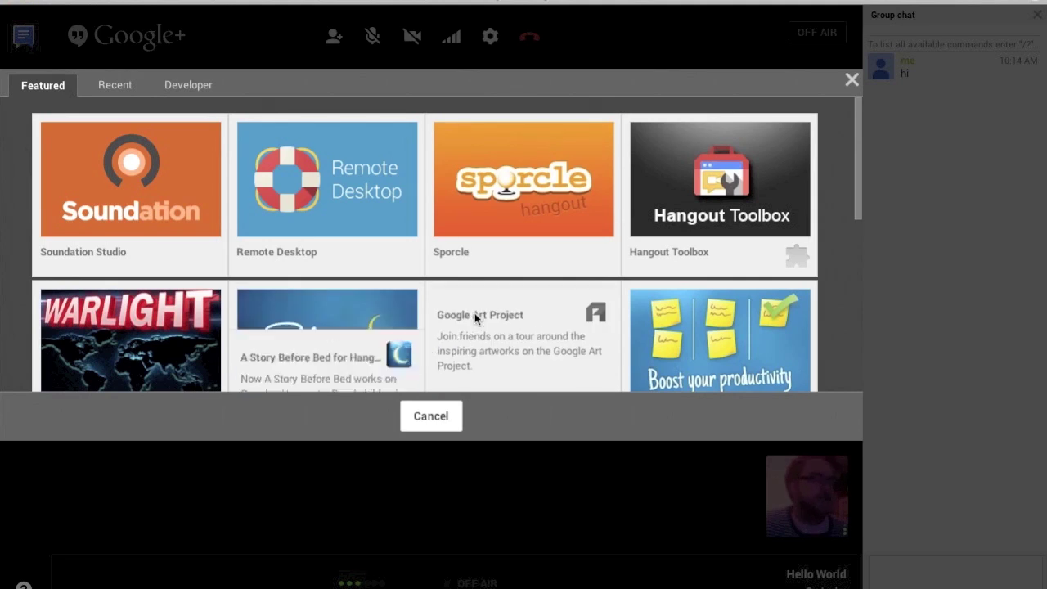
mouse_move(486, 236)
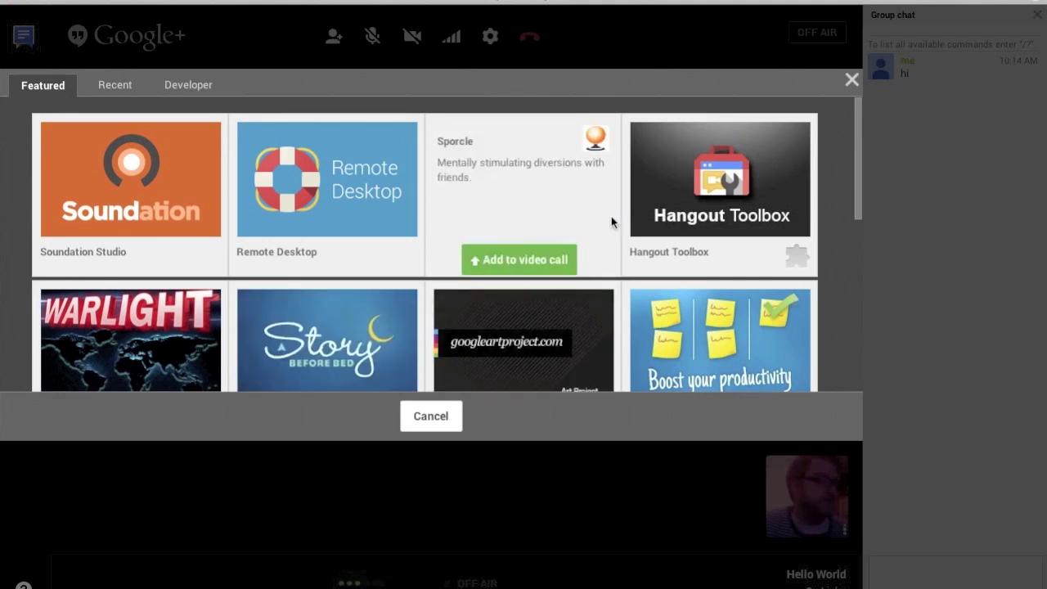
mouse_move(785, 197)
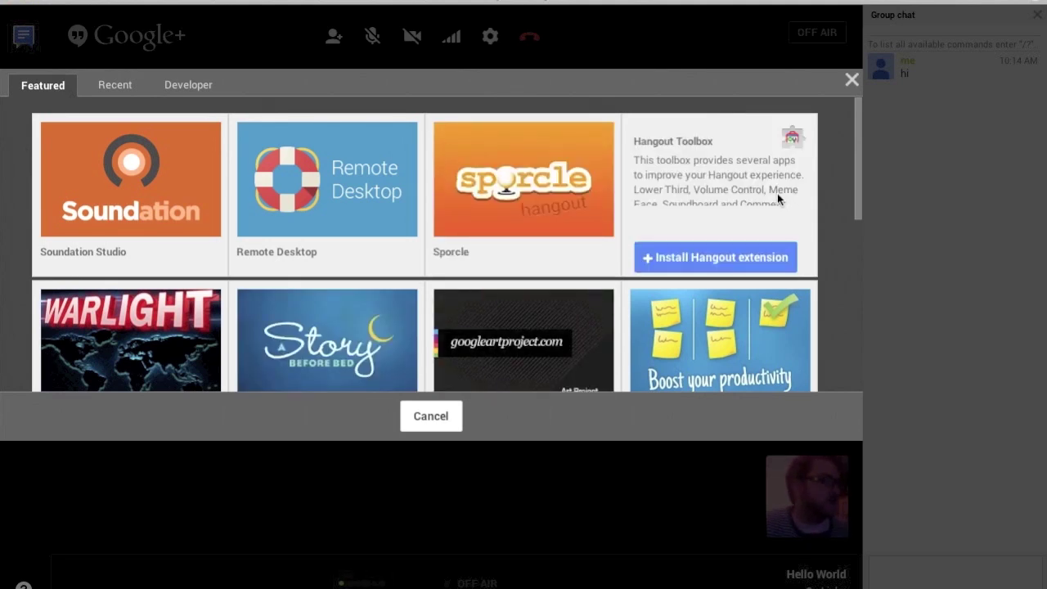
click(712, 257)
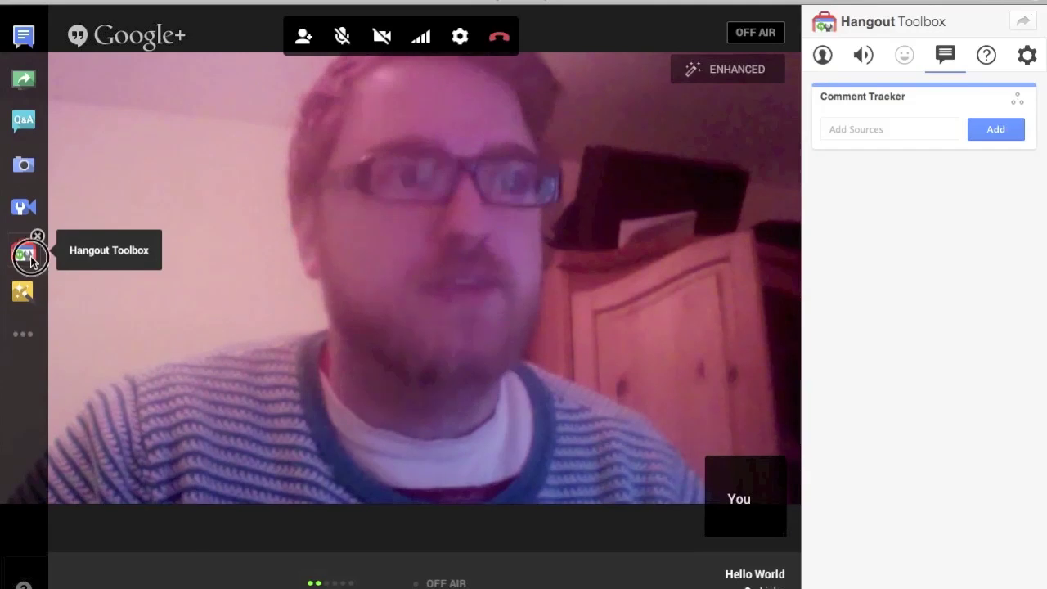
Look through the Toolbox's Volume, Comment Tracker and About pages, ending on the Lower Third settings.
click(30, 259)
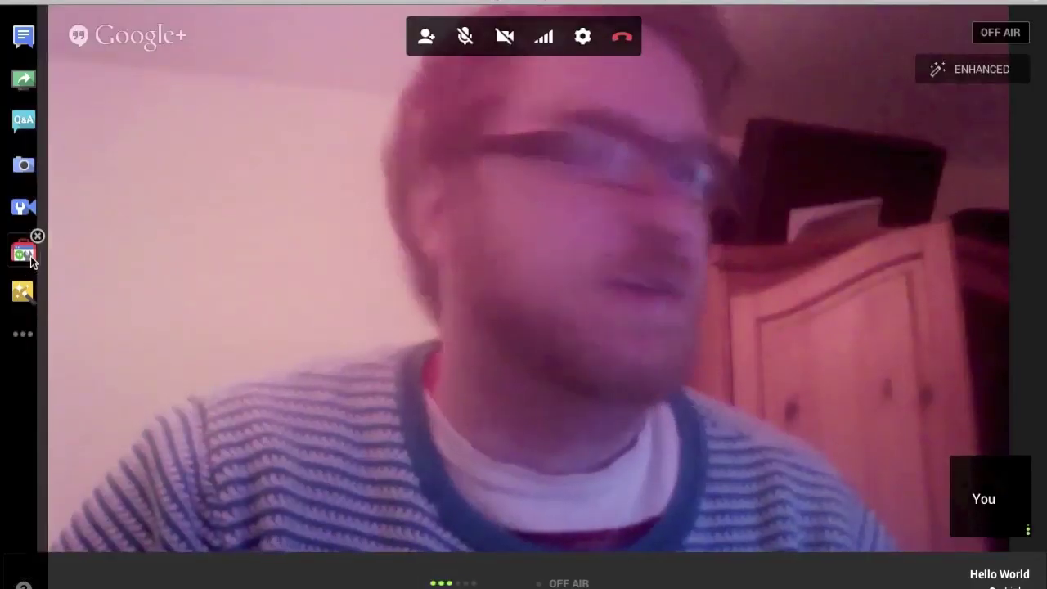
click(30, 258)
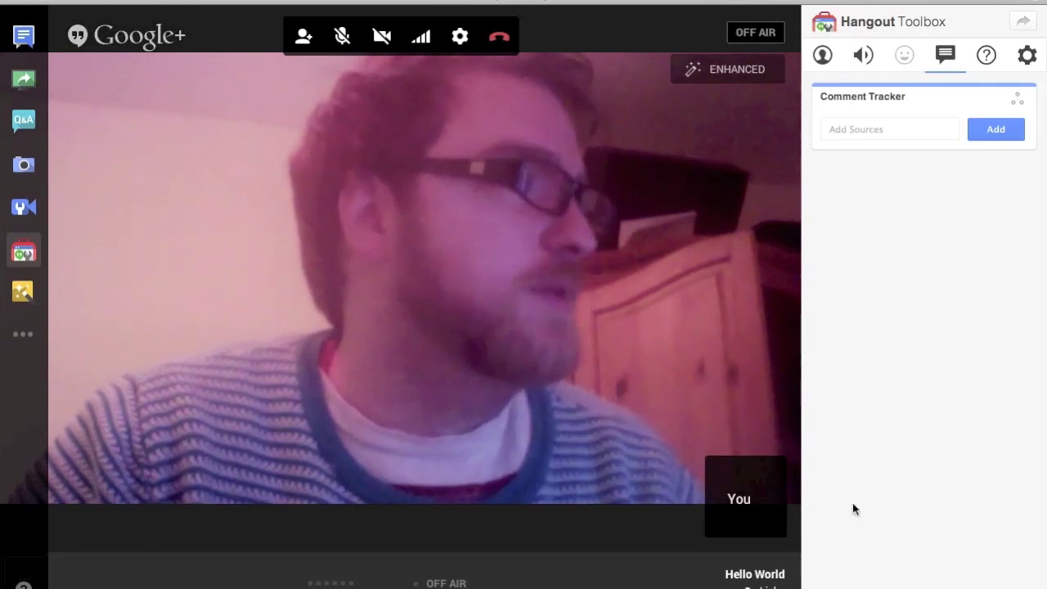
click(861, 55)
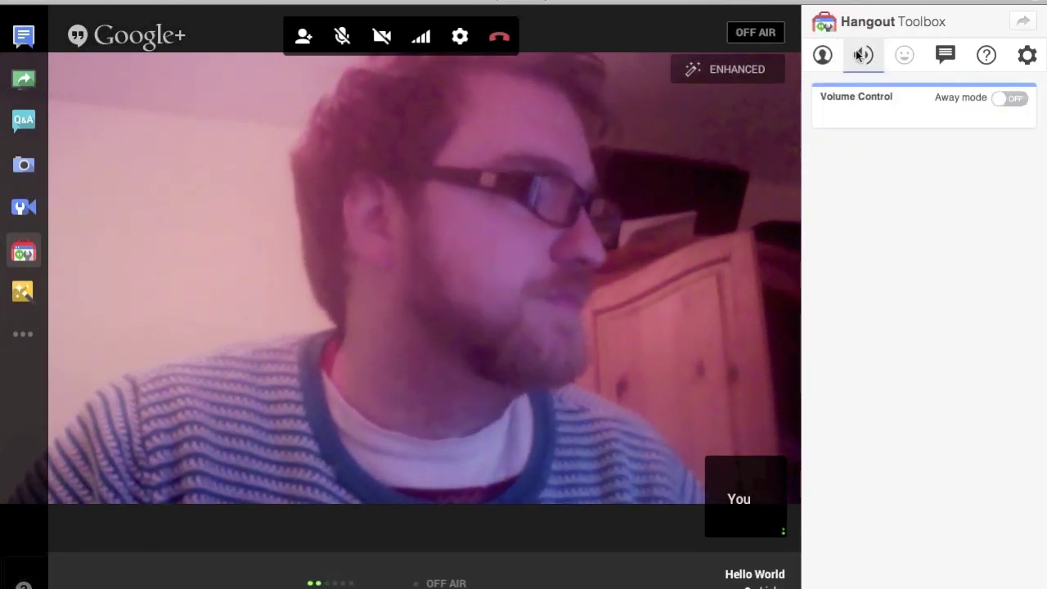
click(946, 57)
click(988, 55)
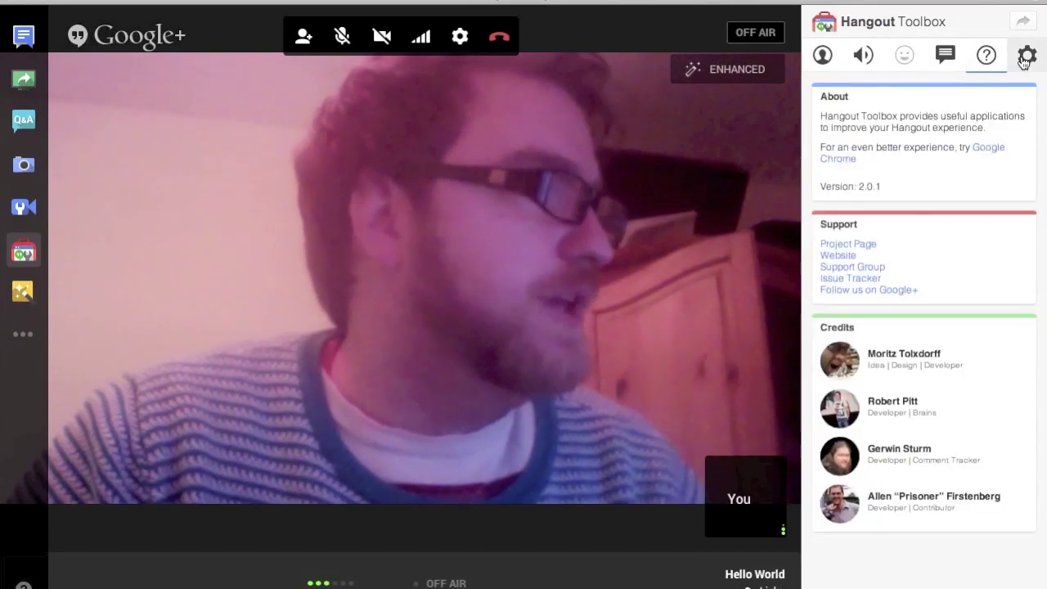
click(824, 55)
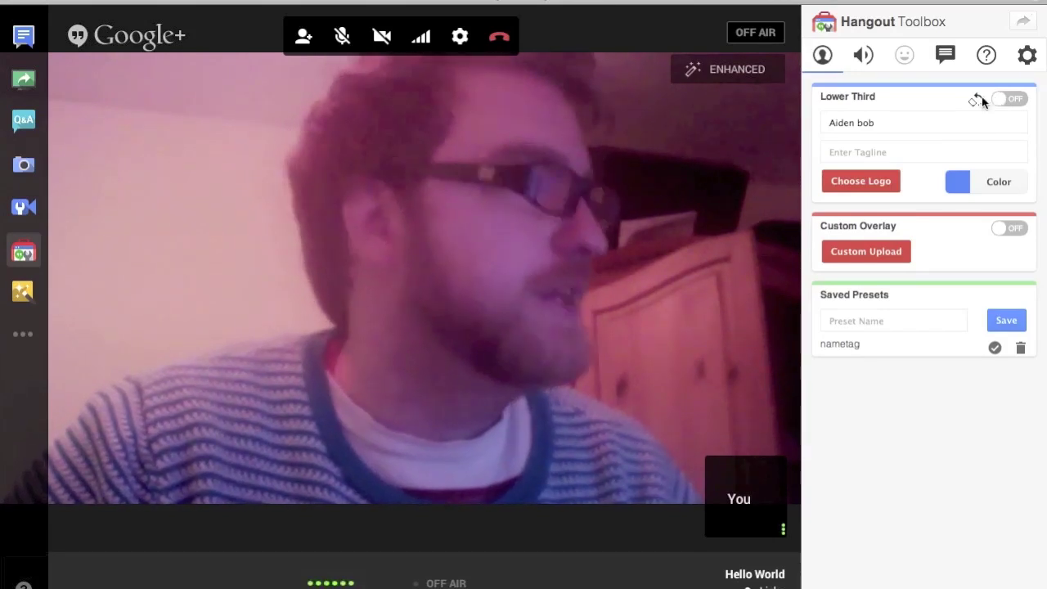
Switch the lower third on and enter the tagline England.
drag(1001, 102, 1024, 98)
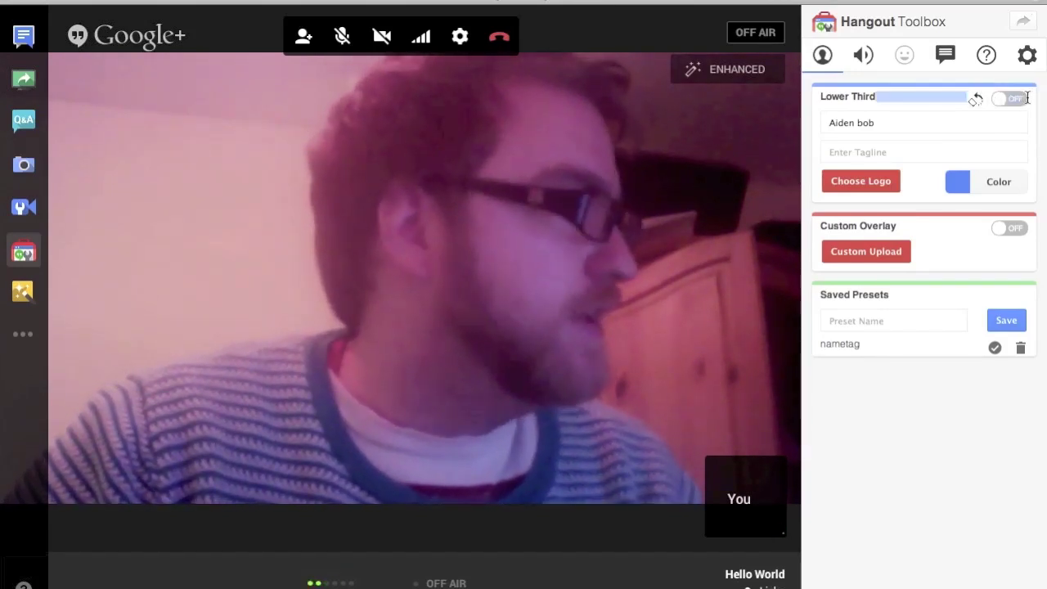
click(999, 101)
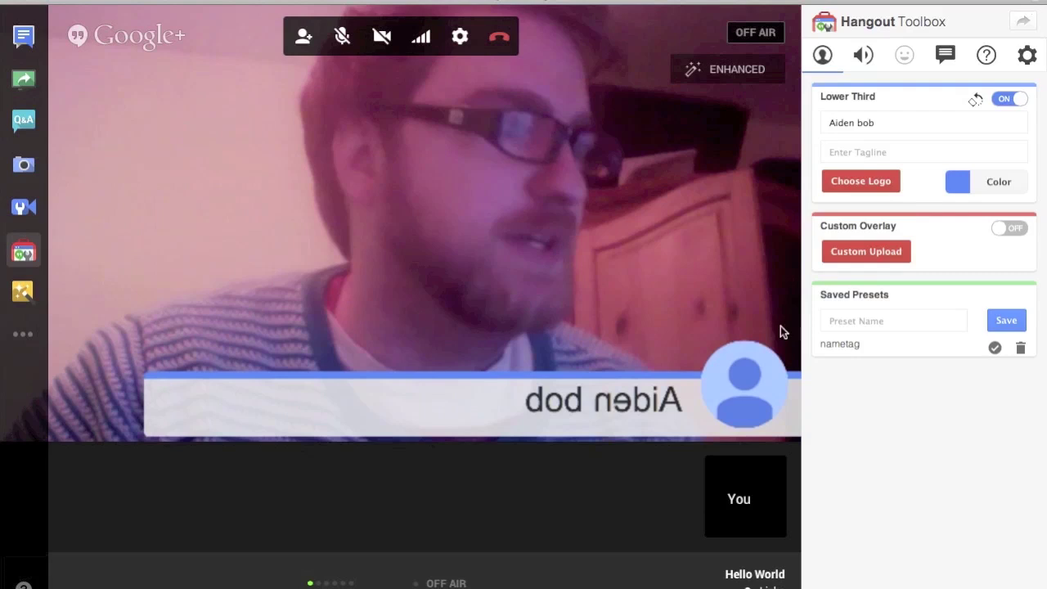
double_click(863, 123)
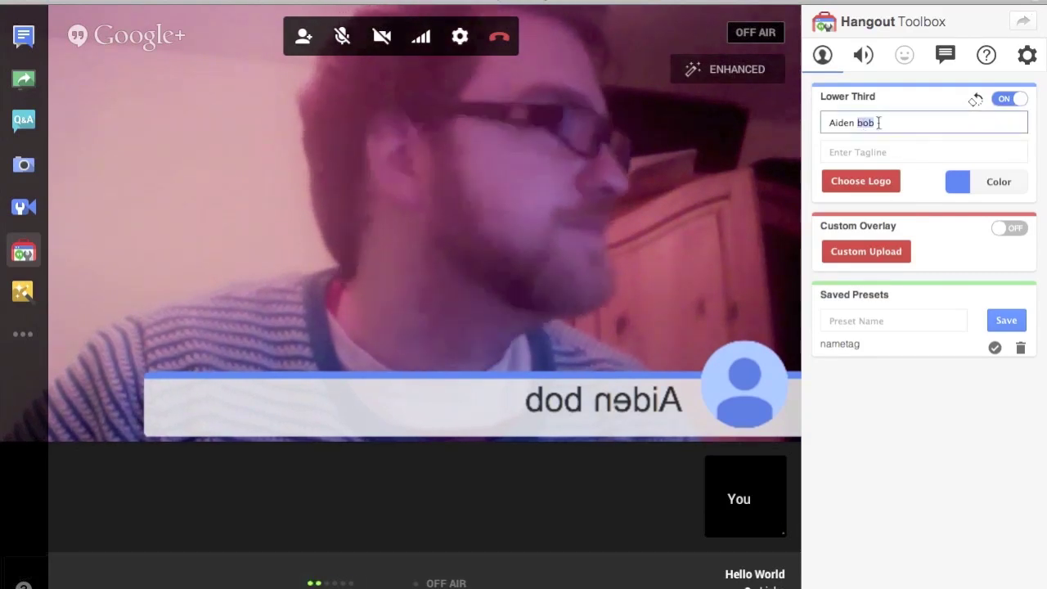
click(846, 151)
text(Engl)
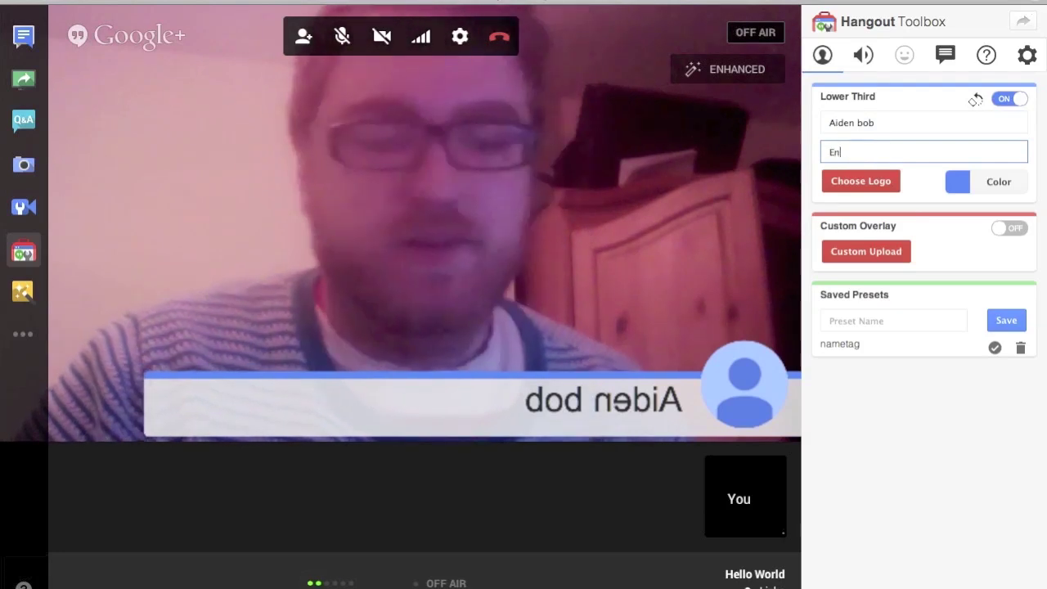
text(and)
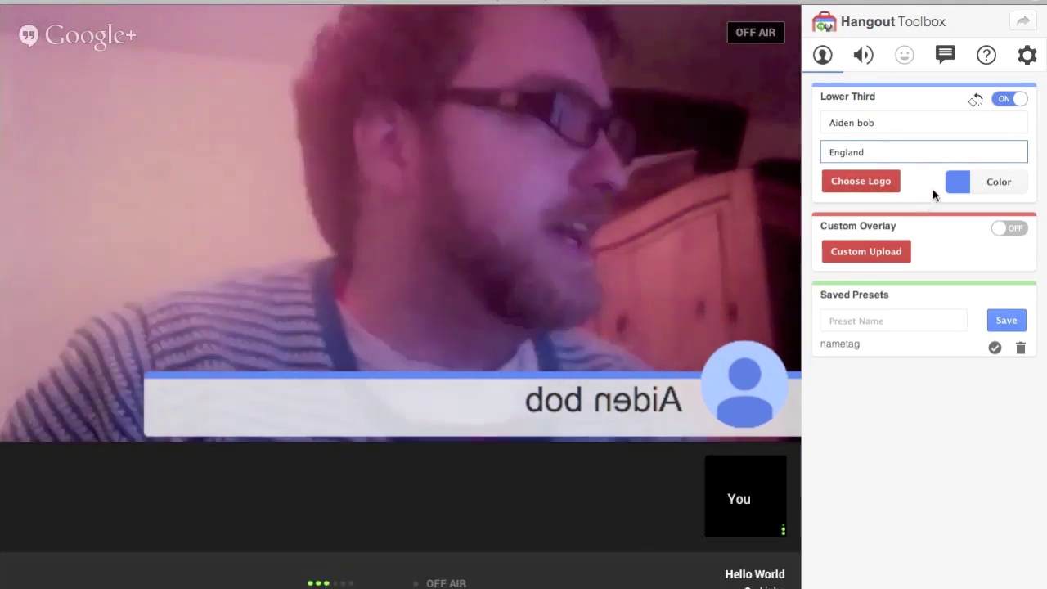
click(934, 187)
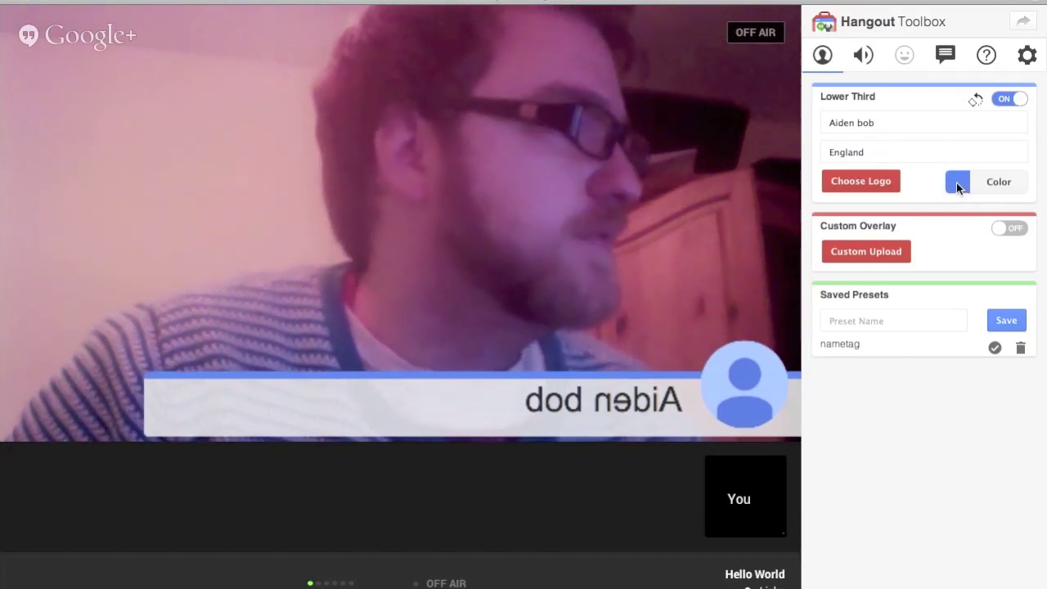
Set the lower third colour to green (#69ed26).
click(982, 188)
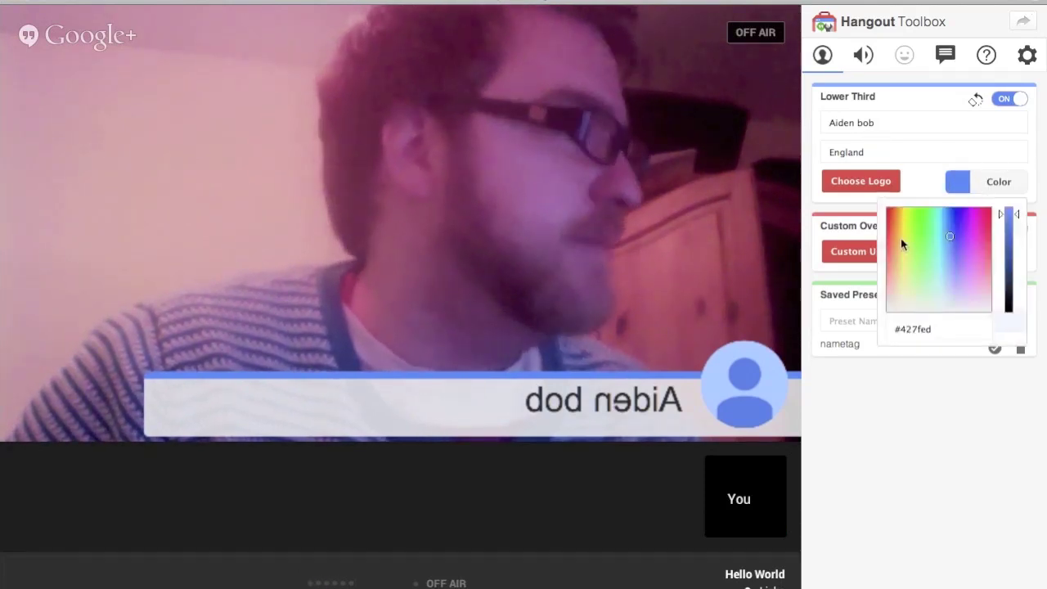
click(956, 233)
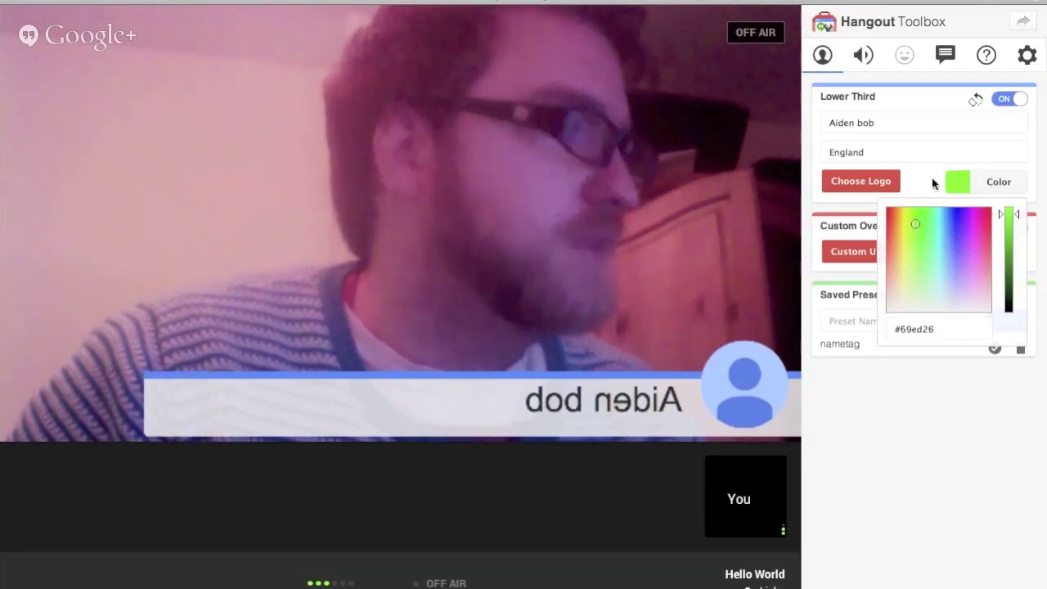
click(933, 186)
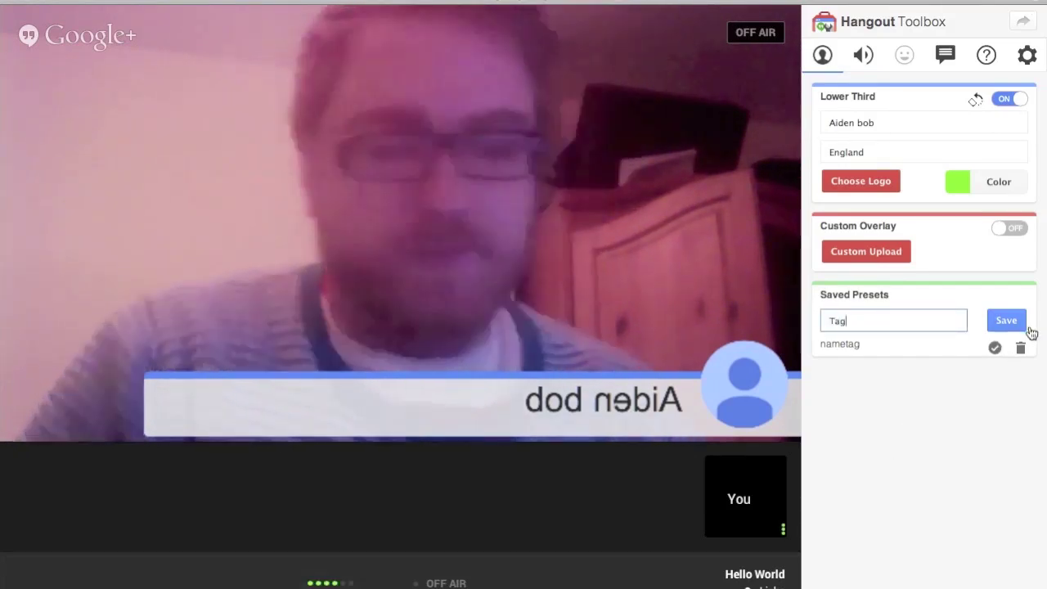
Save the nametag as preset Tag and close the hangout call window.
click(1014, 325)
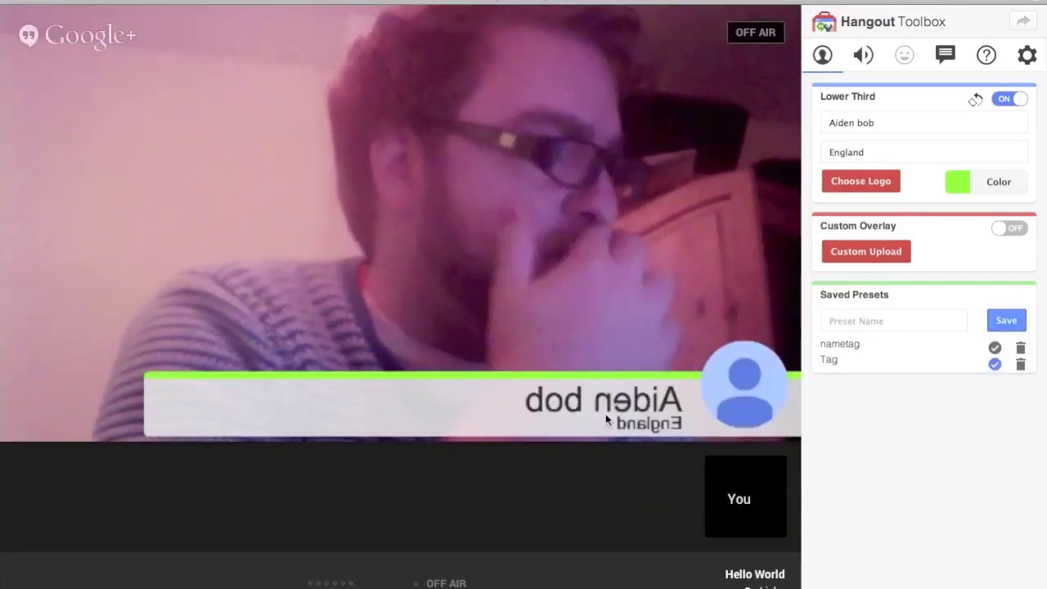
mouse_move(588, 384)
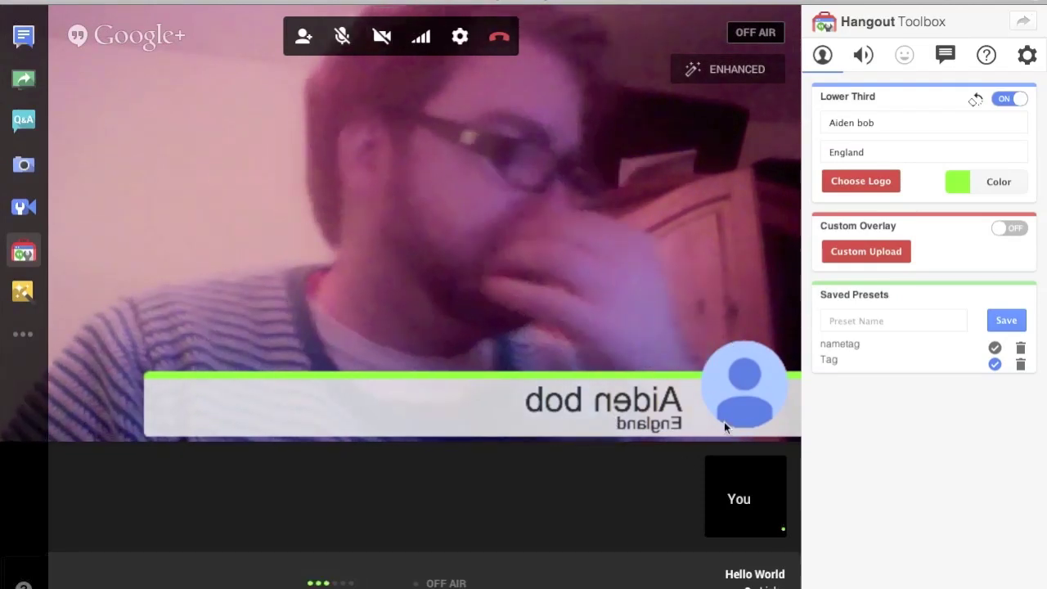
click(648, 348)
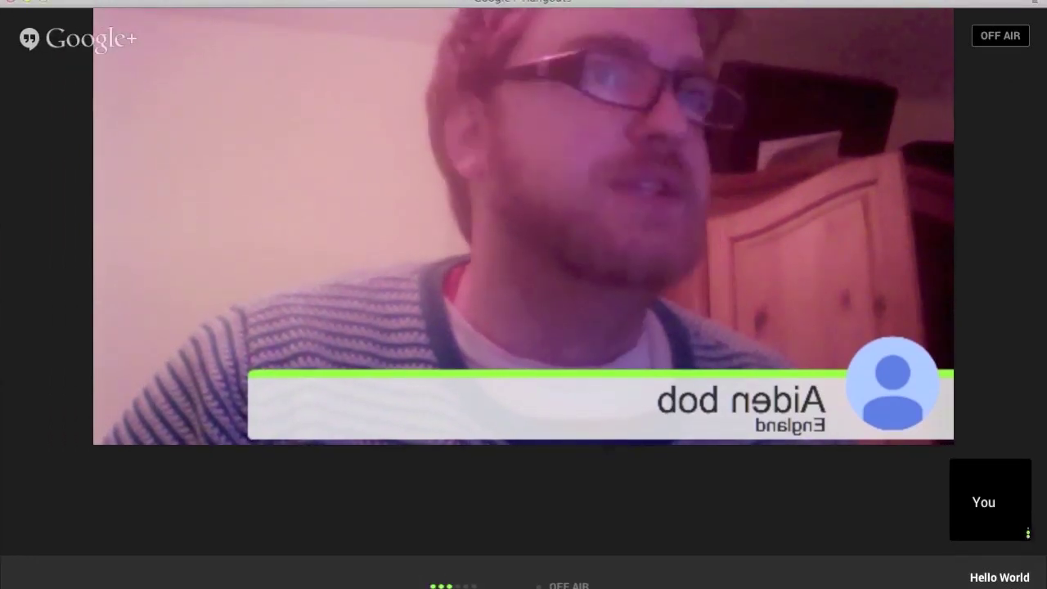
click(11, 3)
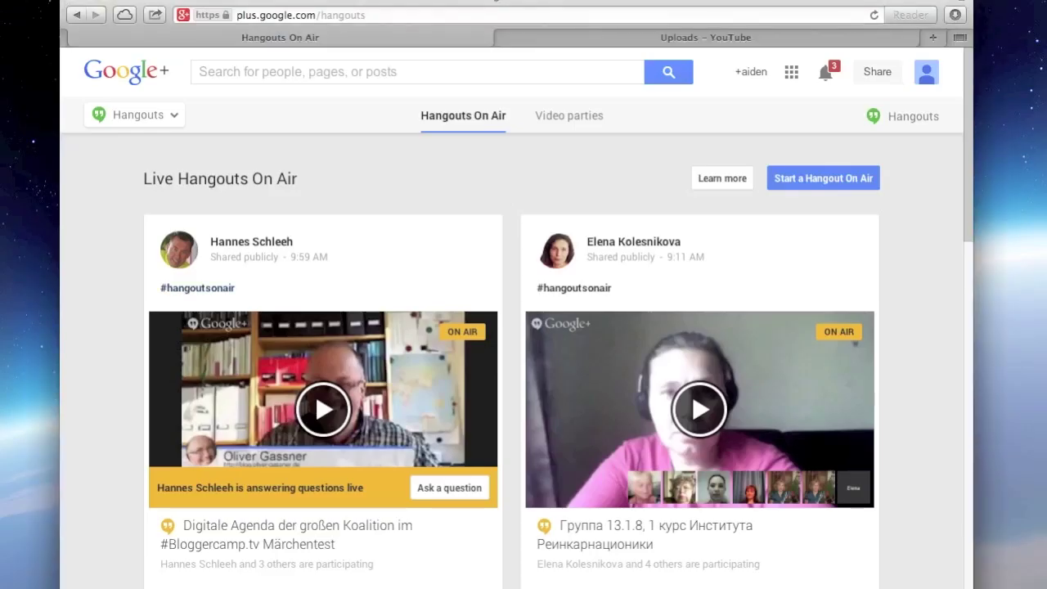